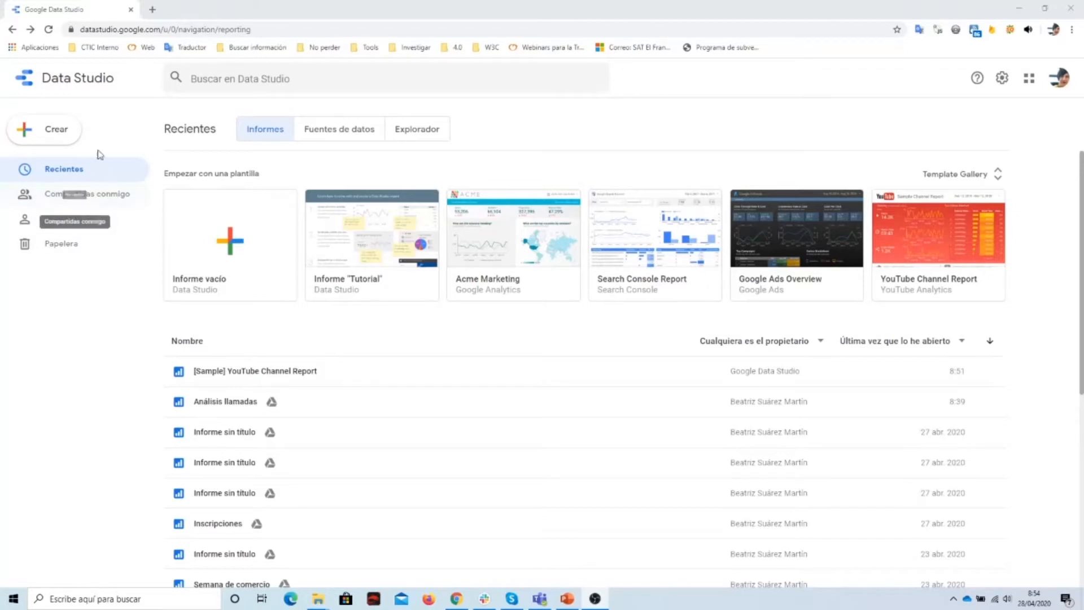
- Open the "PPC de comercio electrónico" template from the full template gallery
left_click(59, 131)
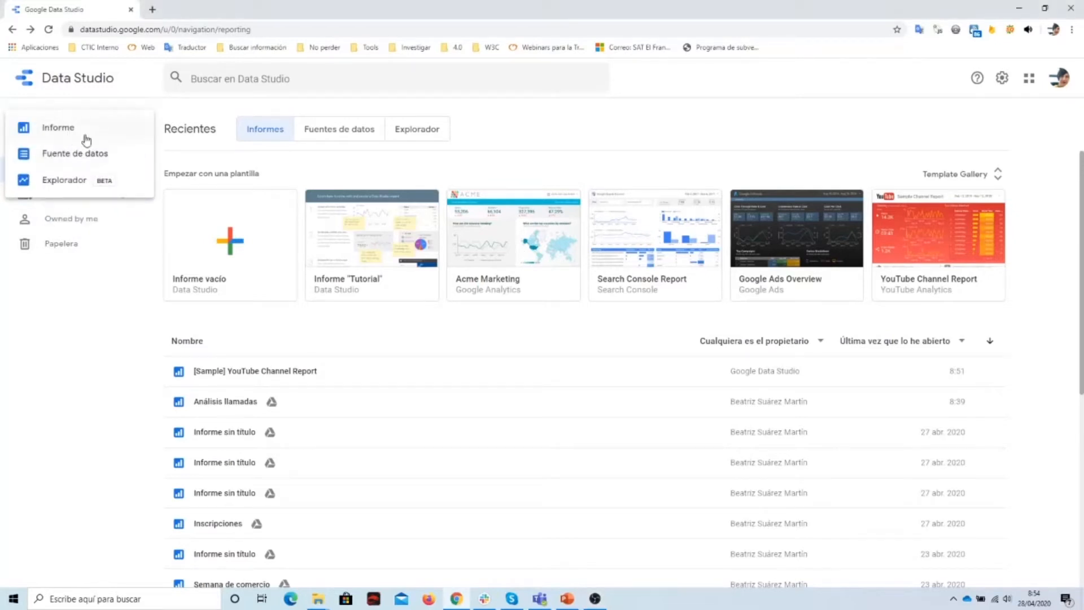
left_click(653, 170)
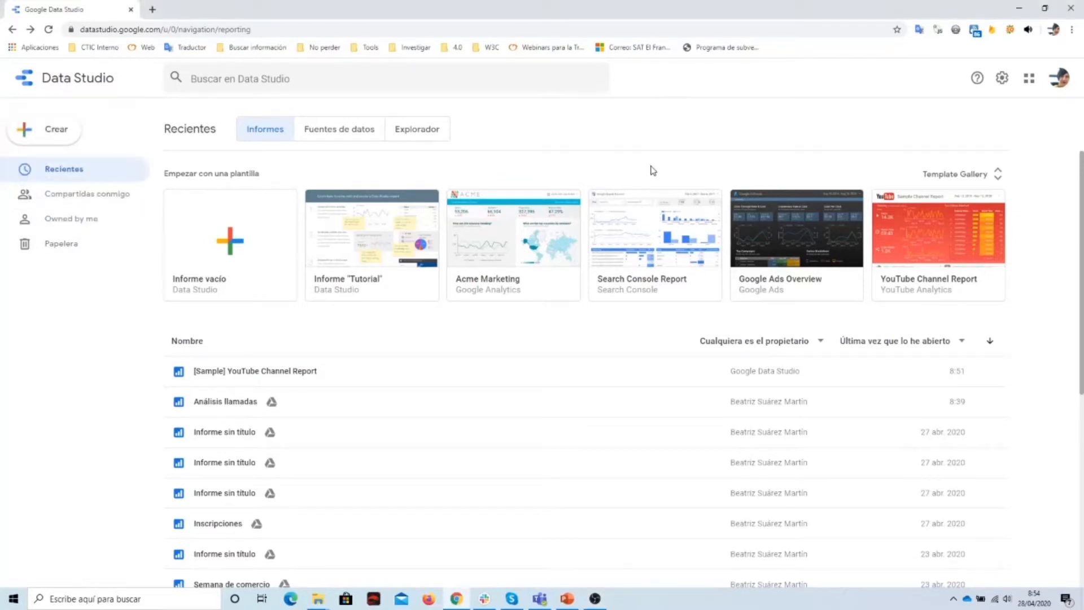
left_click(1000, 175)
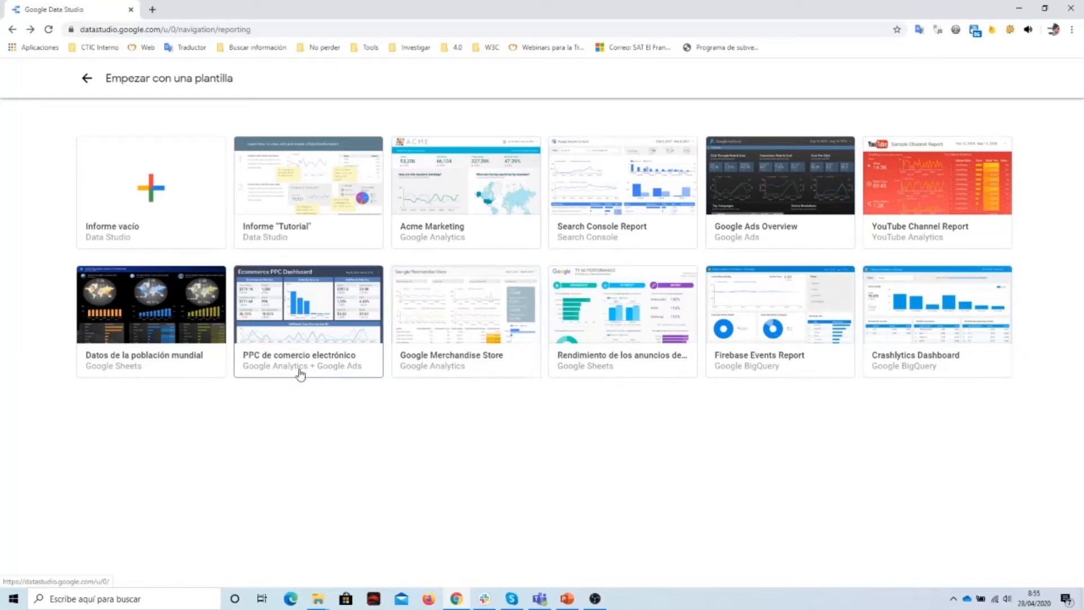
left_click(342, 302)
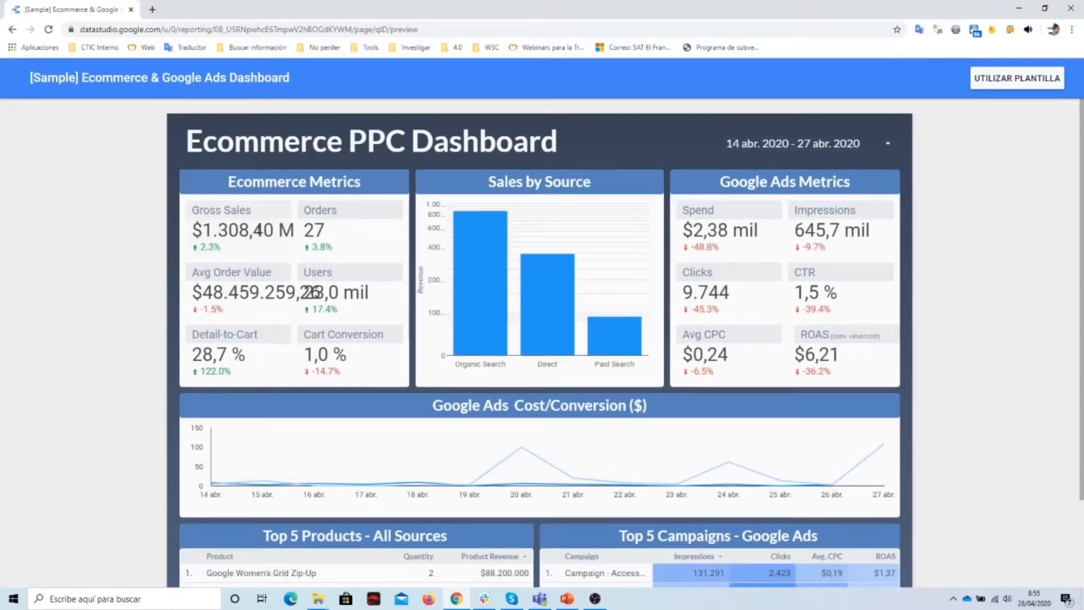
- Review the Ecommerce PPC Dashboard template and copy it as a new report with the [Sample] AdWords Data and [Sample] Google Analytics Data sources
scroll(655, 381, "down", 2)
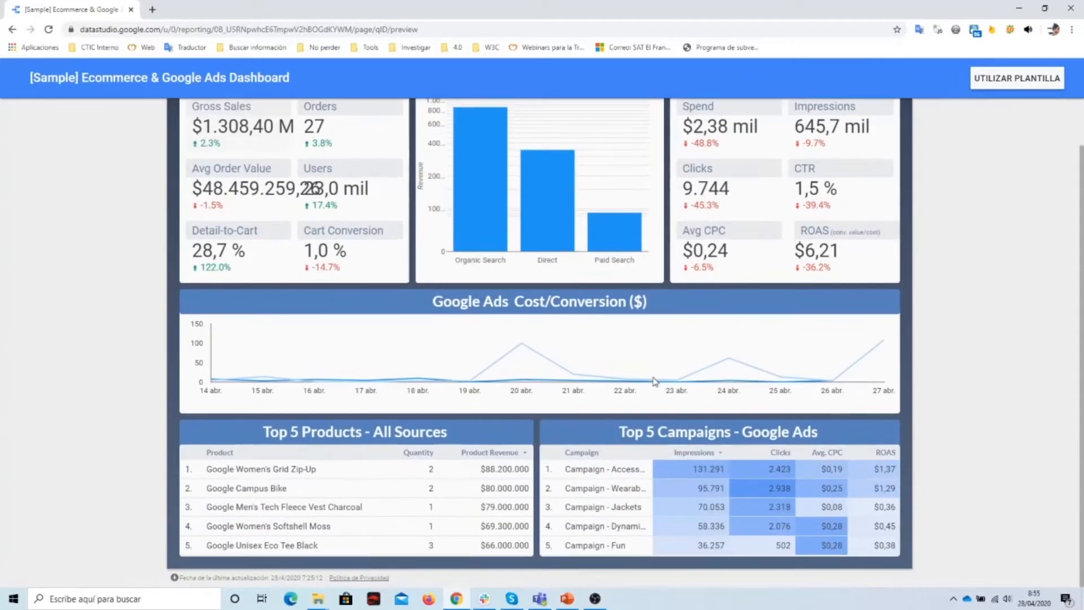
scroll(655, 382, "up", 2)
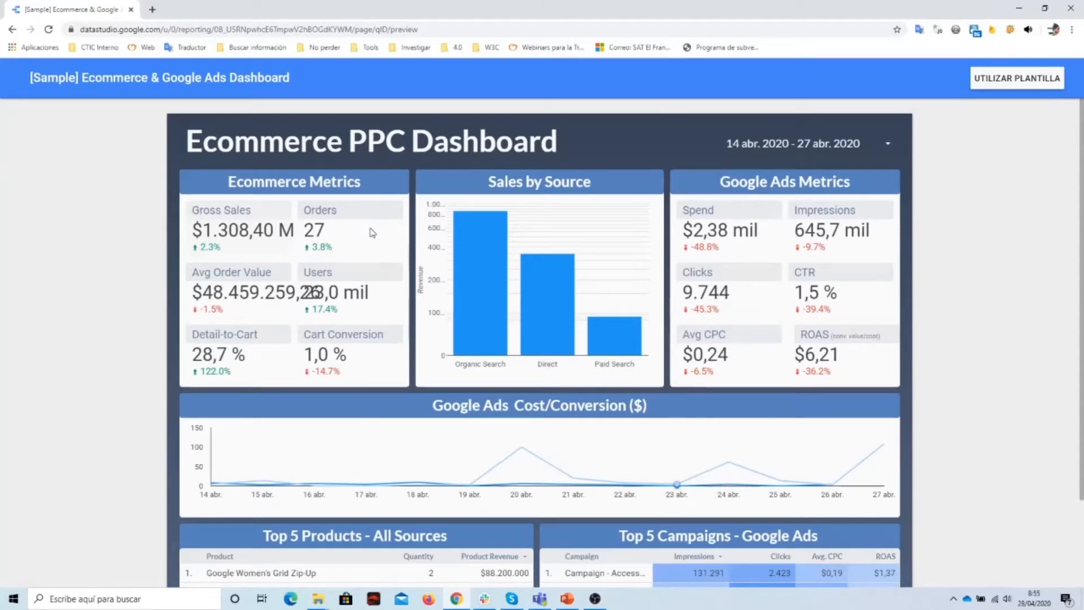
mouse_move(456, 310)
scroll(994, 434, "down", 1)
scroll(995, 434, "down", 2)
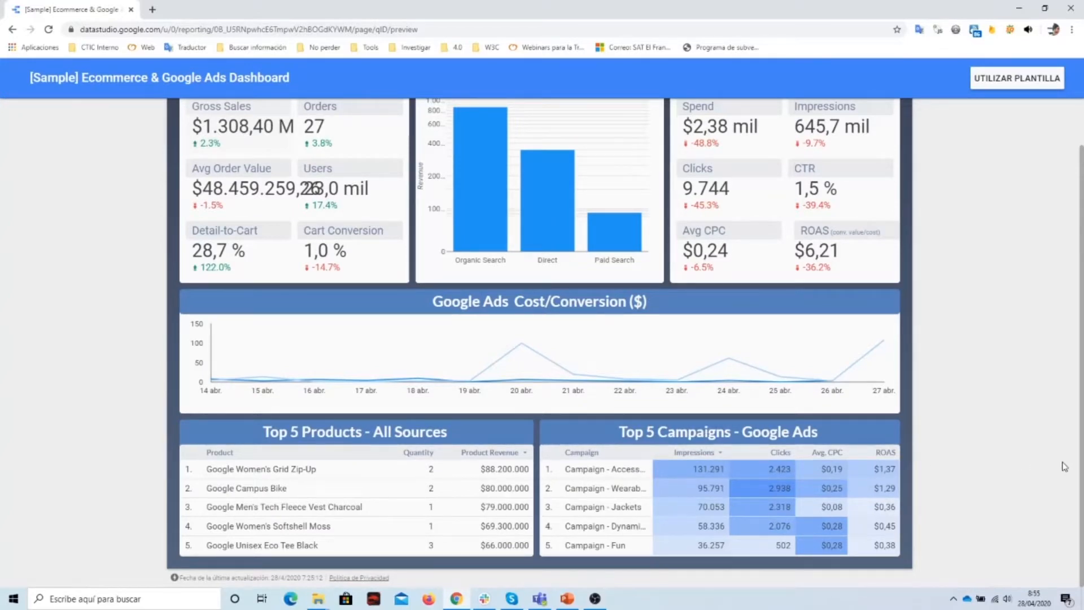
scroll(1062, 466, "up", 2)
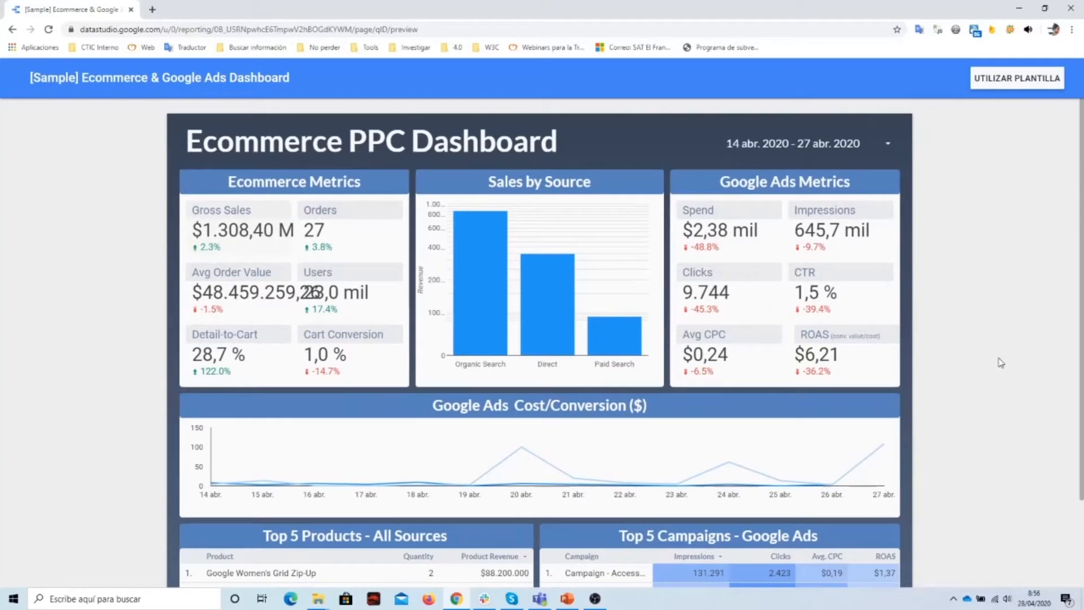
left_click(1017, 79)
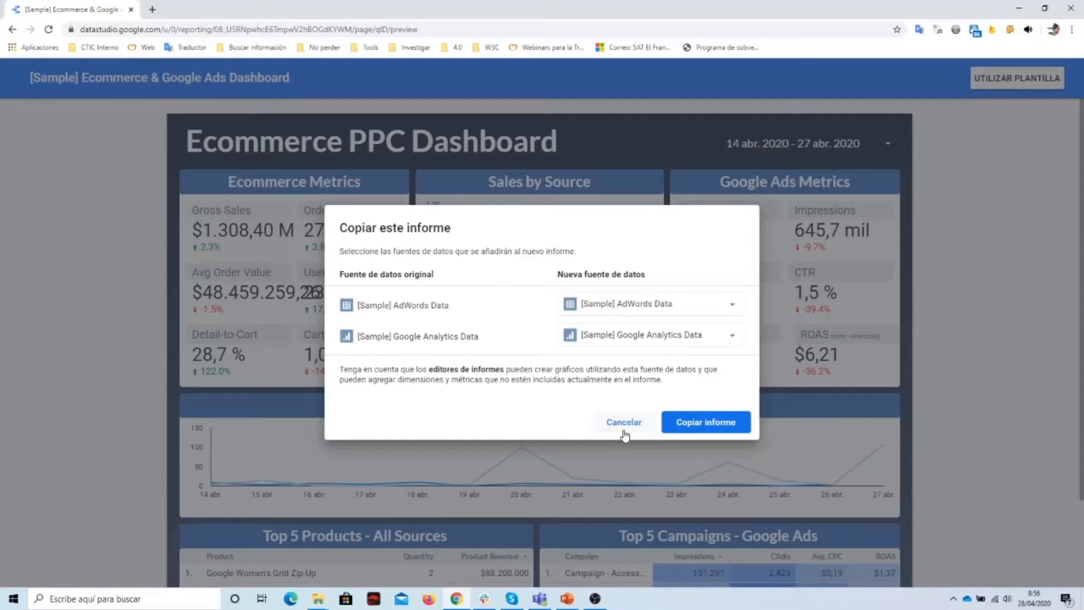
left_click(700, 422)
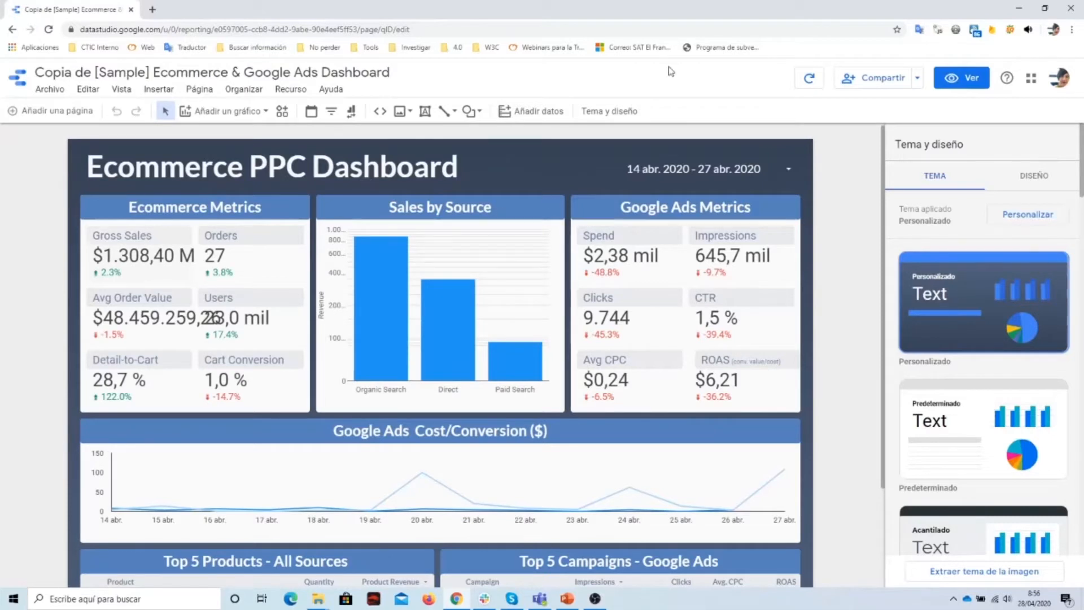
- Rename the copied report as "Mi plantilla ecommerce"
left_click(378, 73)
left_click_drag(389, 72, 32, 72)
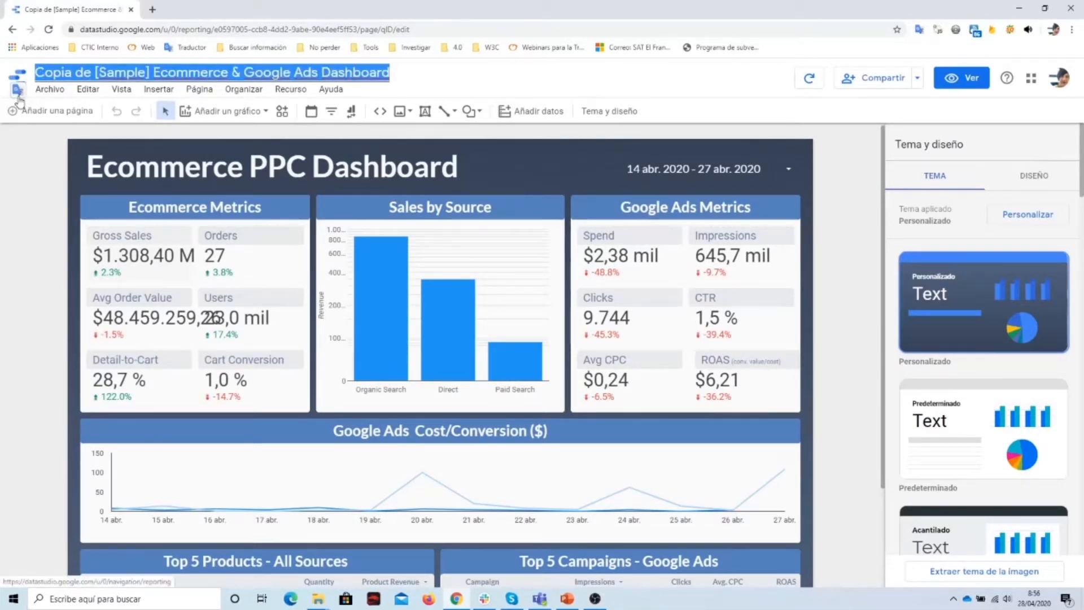
type("Mi planti")
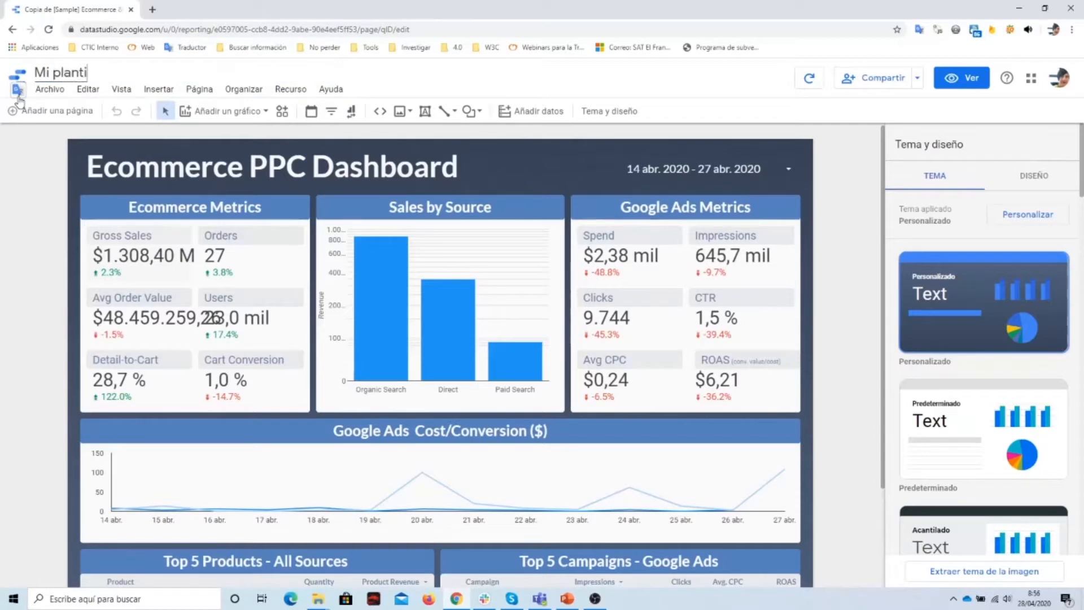
type("lla ecommerce")
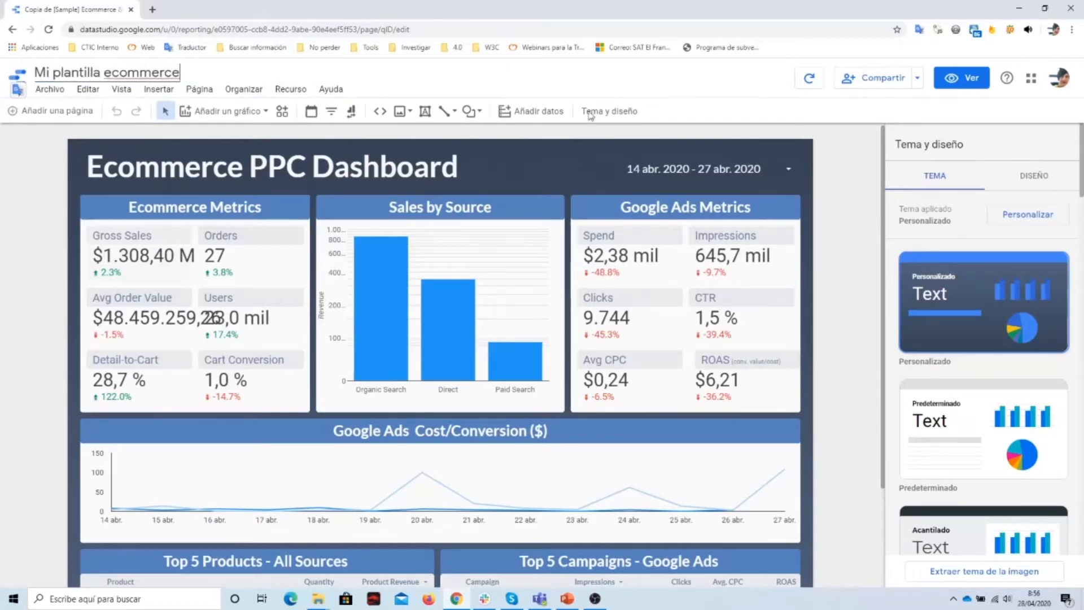
left_click(849, 150)
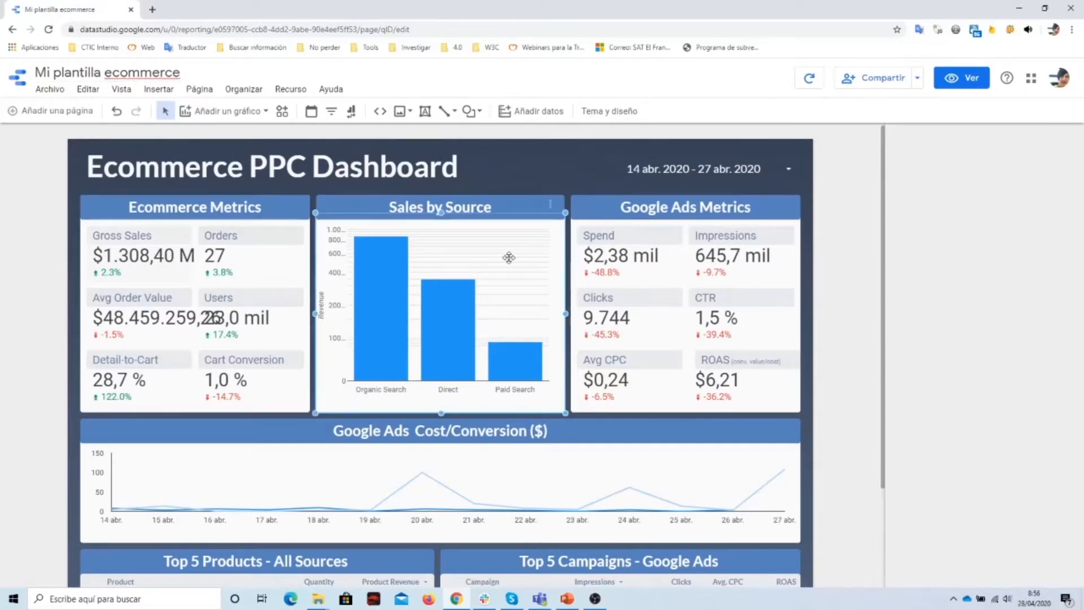
- Inspect the scorecards in the Ecommerce Metrics block, and preview the report in view mode before returning to editing
left_click(266, 270)
left_click(246, 319)
left_click(239, 382)
left_click(141, 383)
left_click(143, 321)
left_click(147, 273)
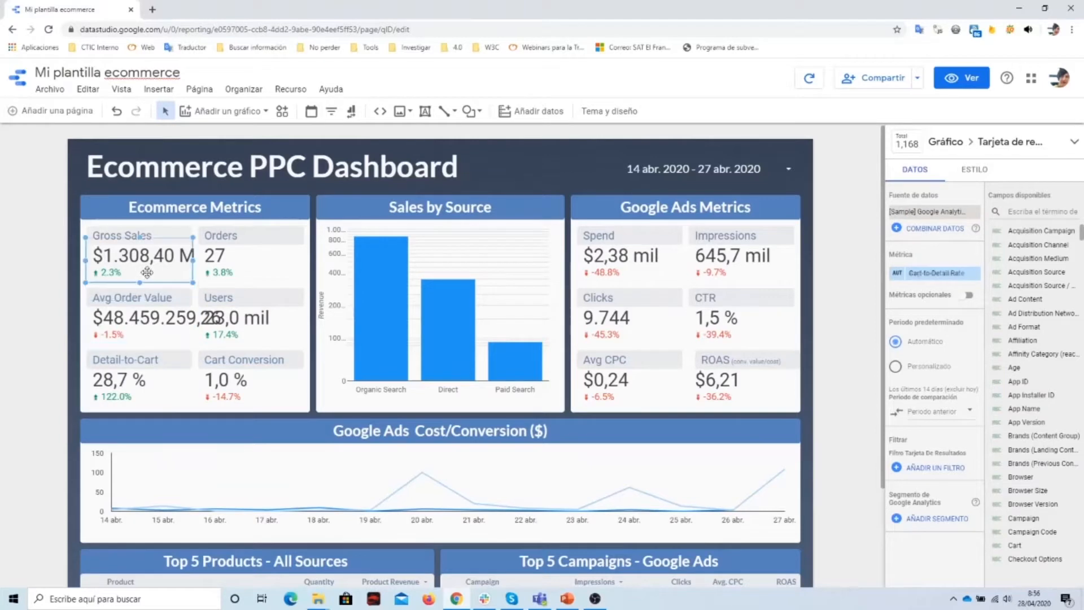
left_click(966, 78)
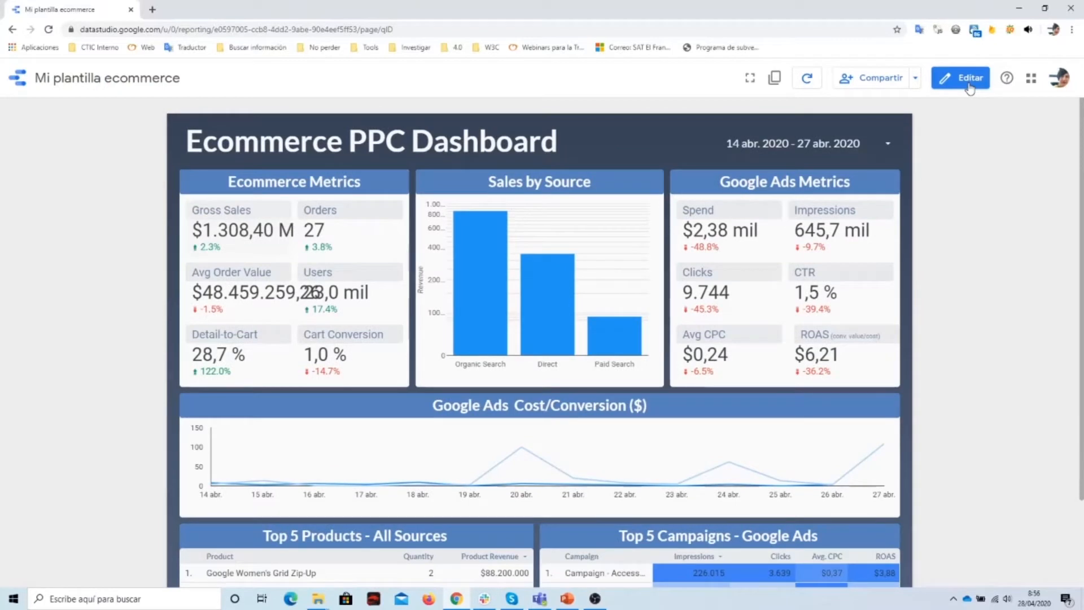
left_click(969, 86)
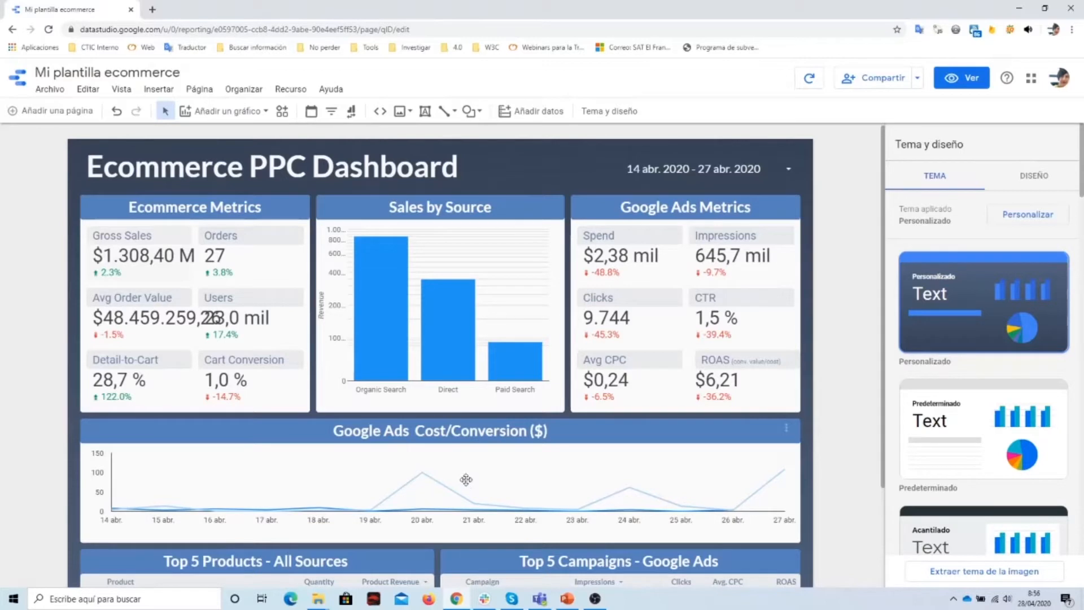
- Go back to the report list, create a blank report and look through the existing data sources that could be added
left_click(19, 78)
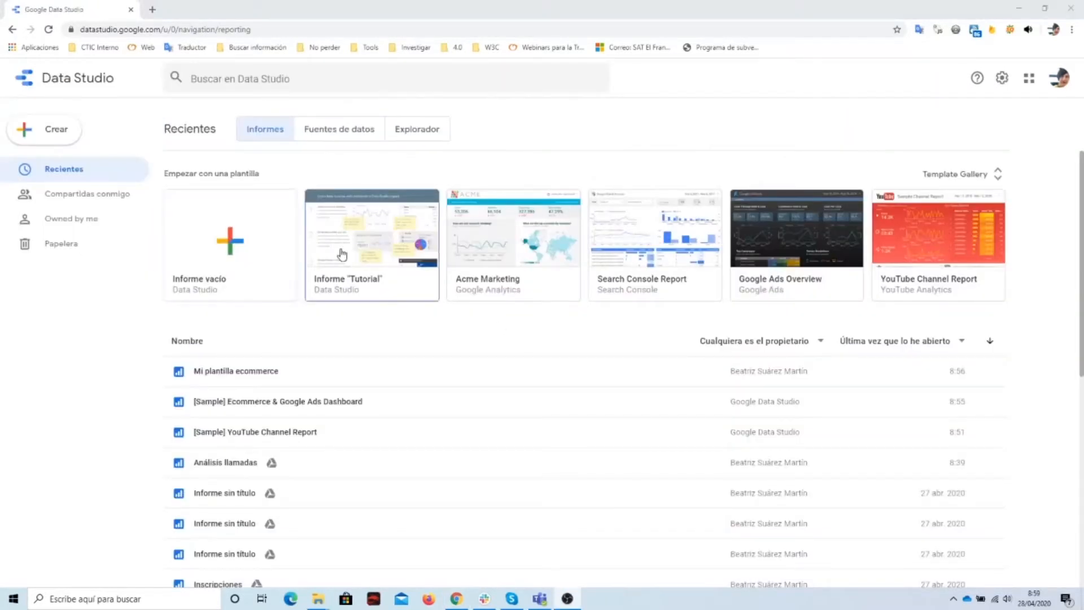
left_click(218, 241)
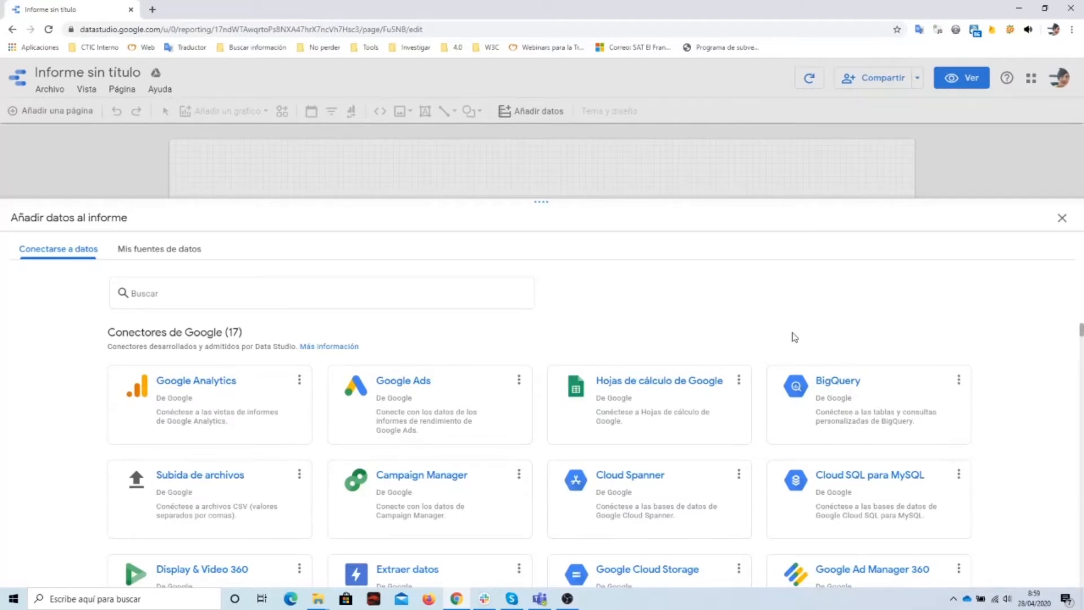
left_click(145, 250)
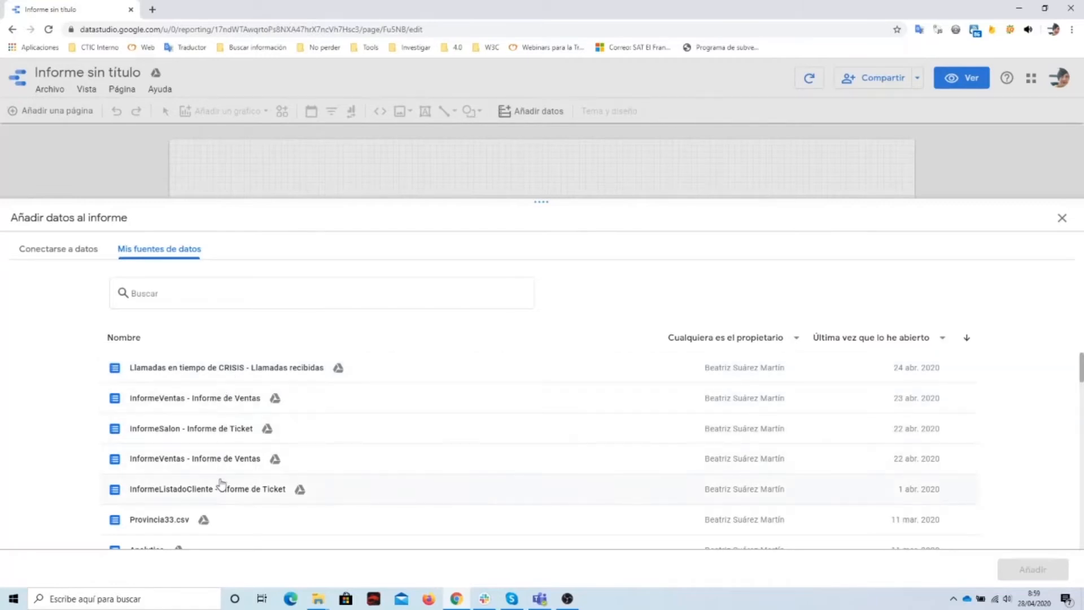
left_click(83, 255)
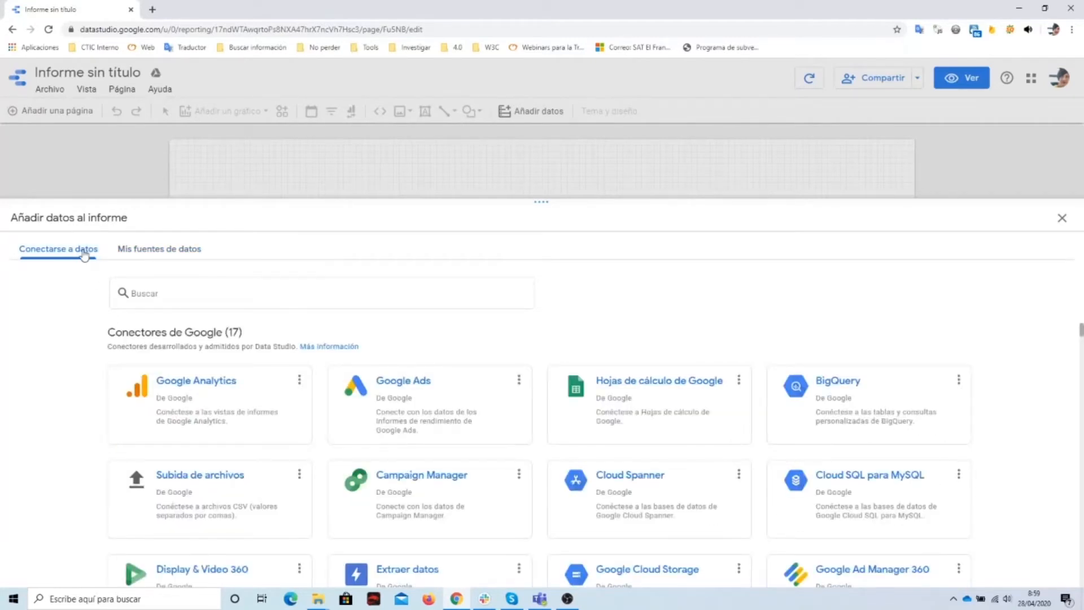
- Add Google Analytics data to the report from Demo Account, property Google Merchandise Store, view 3 Raw Data View
left_click(235, 389)
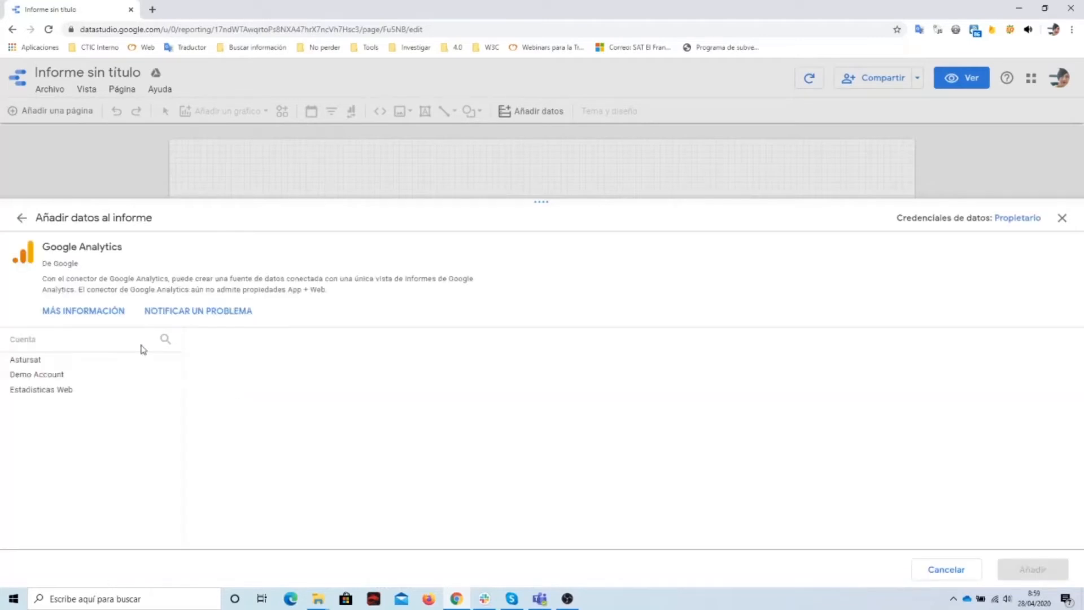
left_click(80, 375)
left_click(214, 364)
left_click(438, 388)
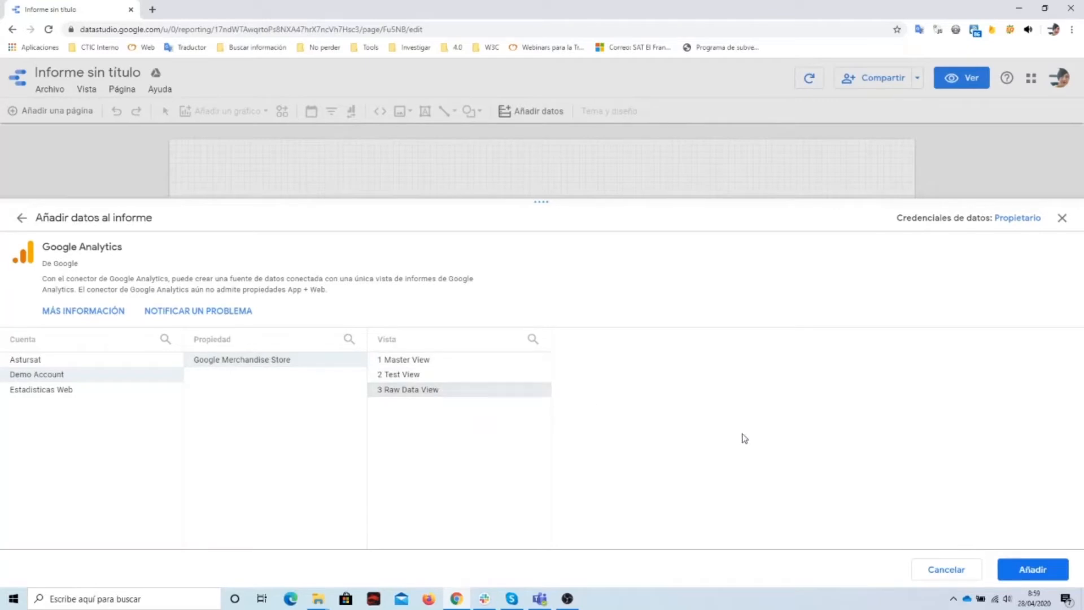
left_click(1036, 570)
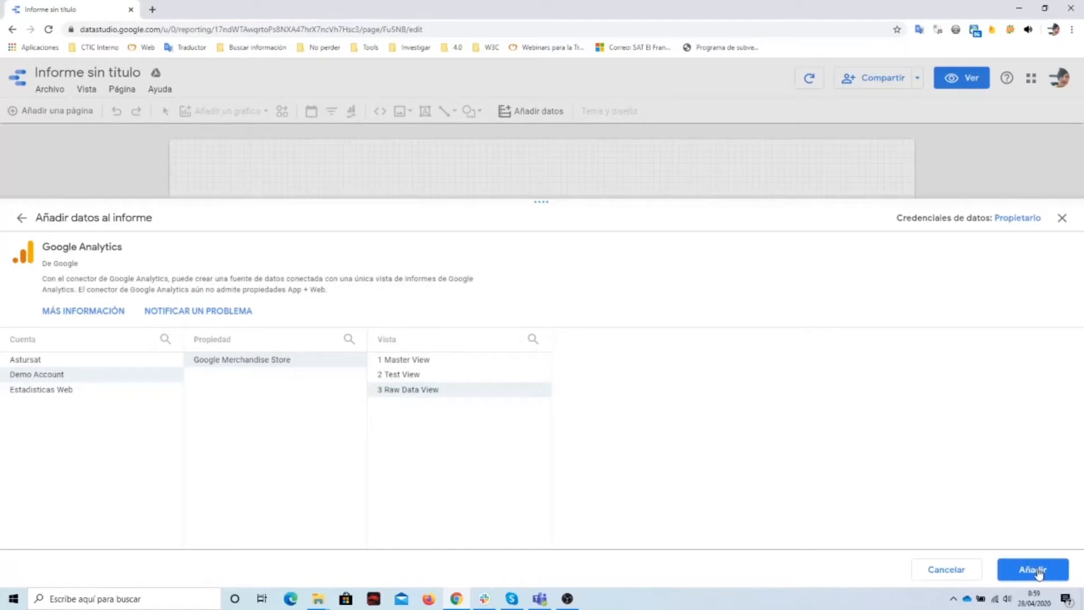
left_click(1037, 571)
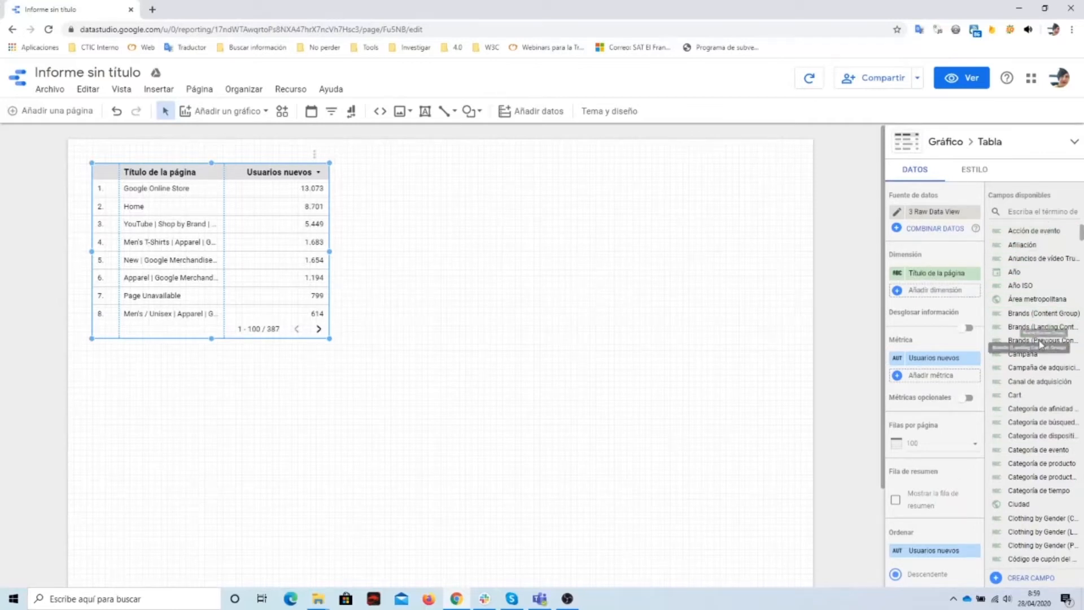
- Look through the dimensions and metrics available in the table's 3 Raw Data View source
scroll(1056, 458, "down", 10)
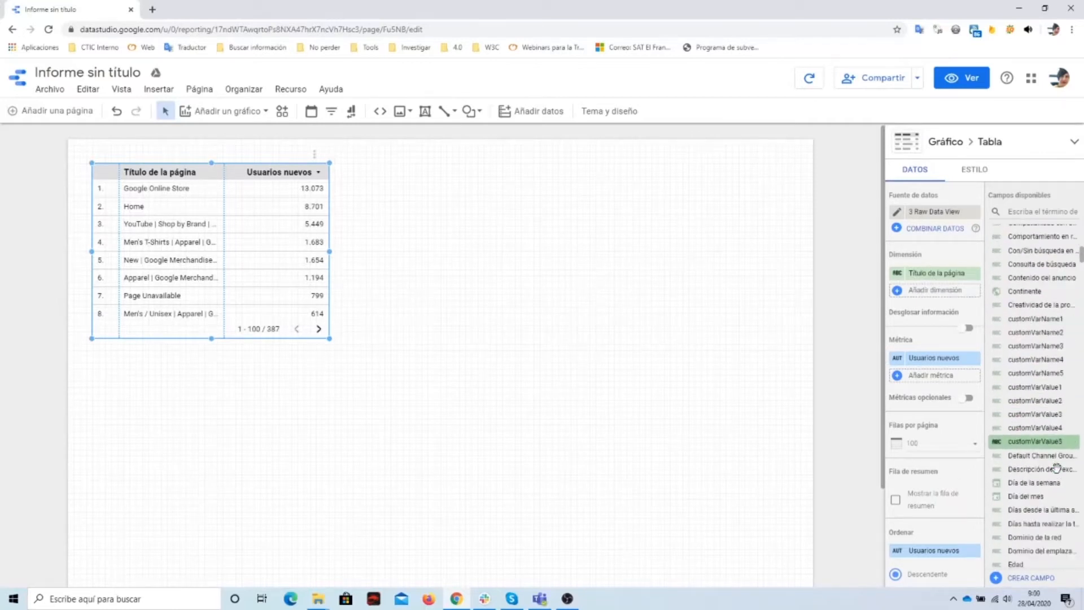
scroll(1055, 468, "down", 15)
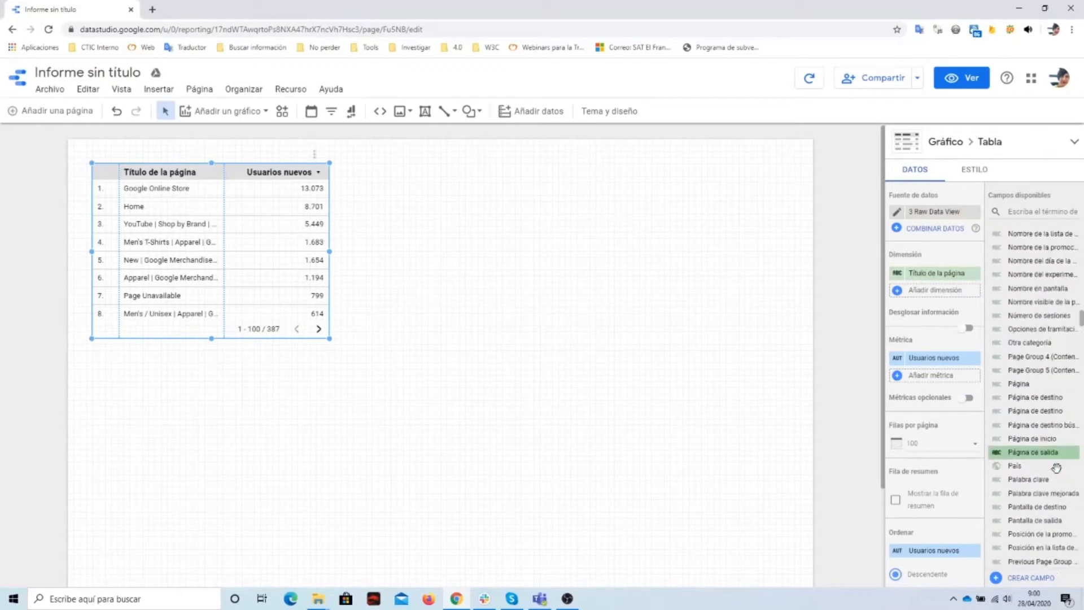
scroll(1055, 466, "down", 15)
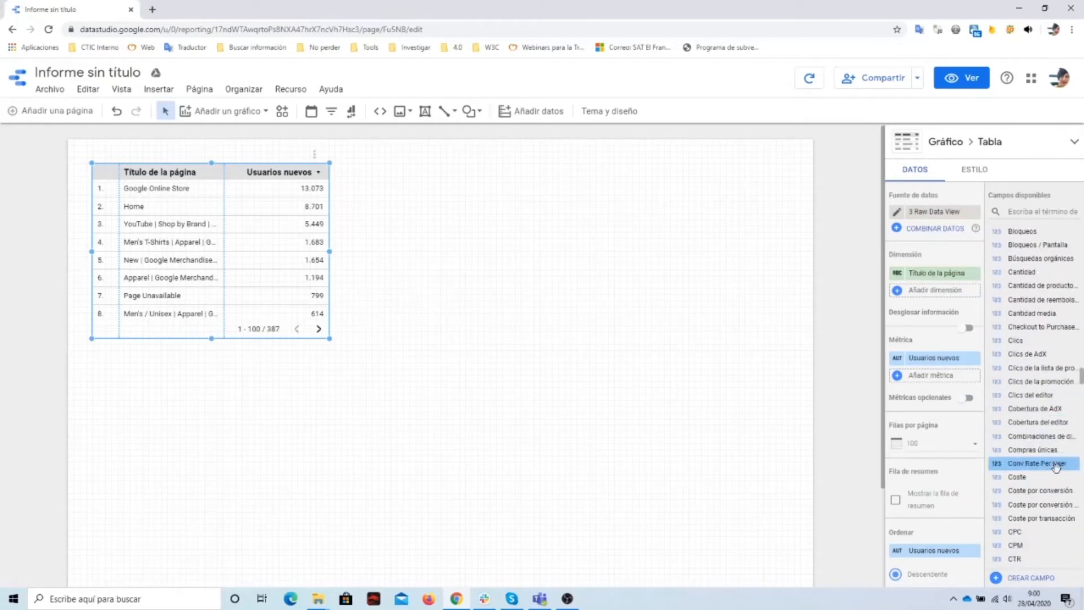
scroll(1055, 466, "down", 15)
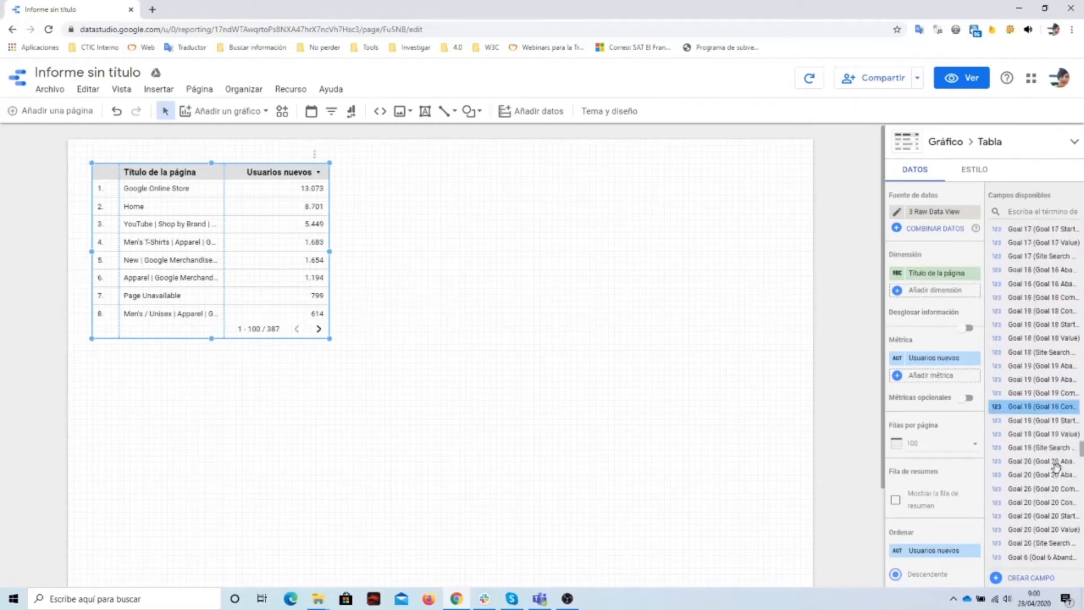
scroll(1037, 342, "up", 10)
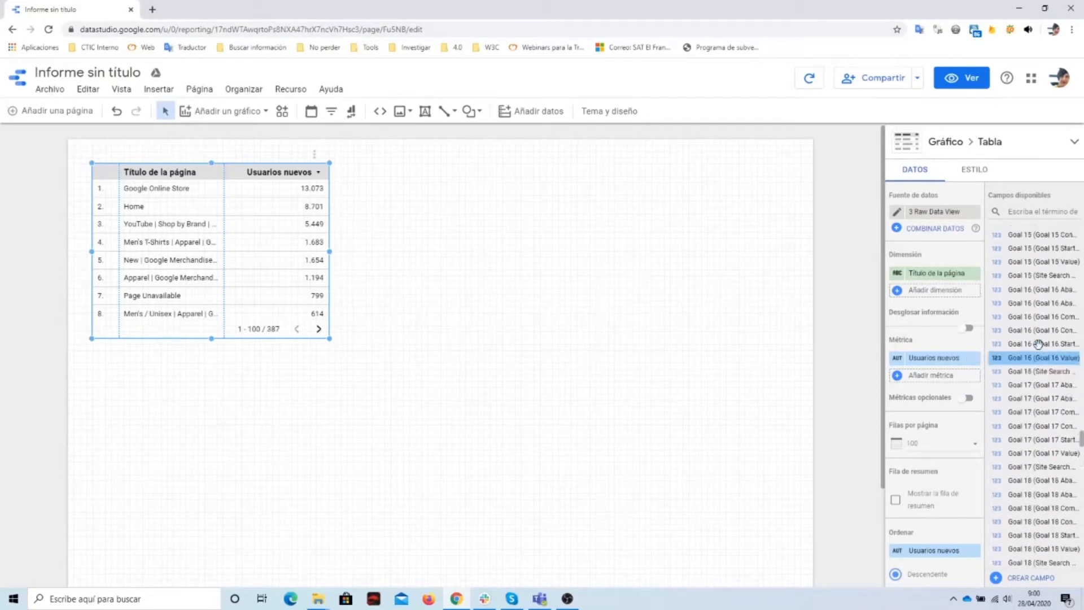
scroll(1038, 343, "down", 15)
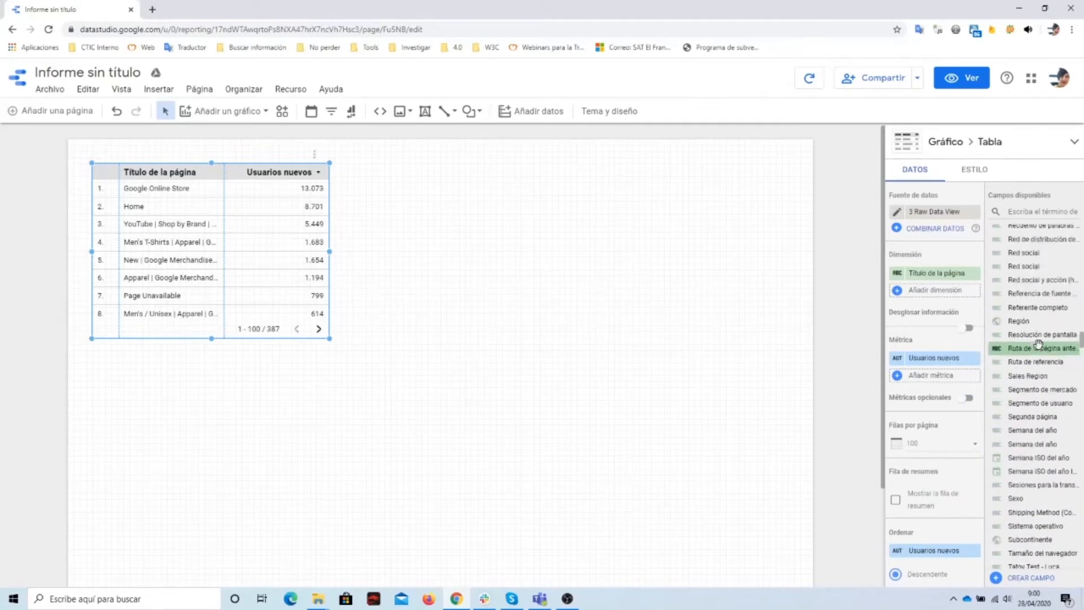
scroll(1037, 342, "up", 10)
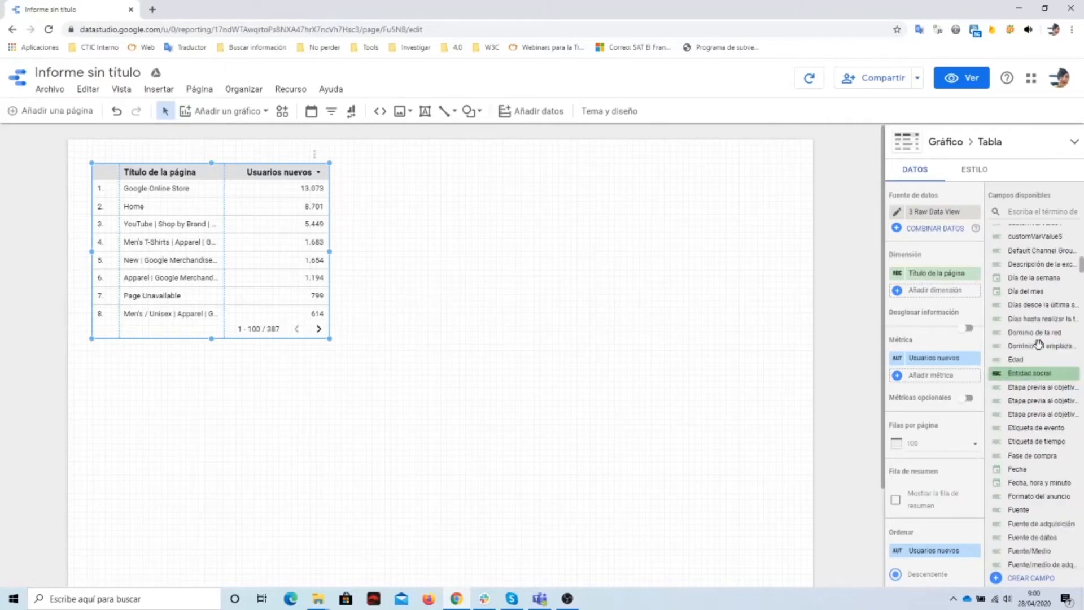
scroll(1037, 342, "up", 5)
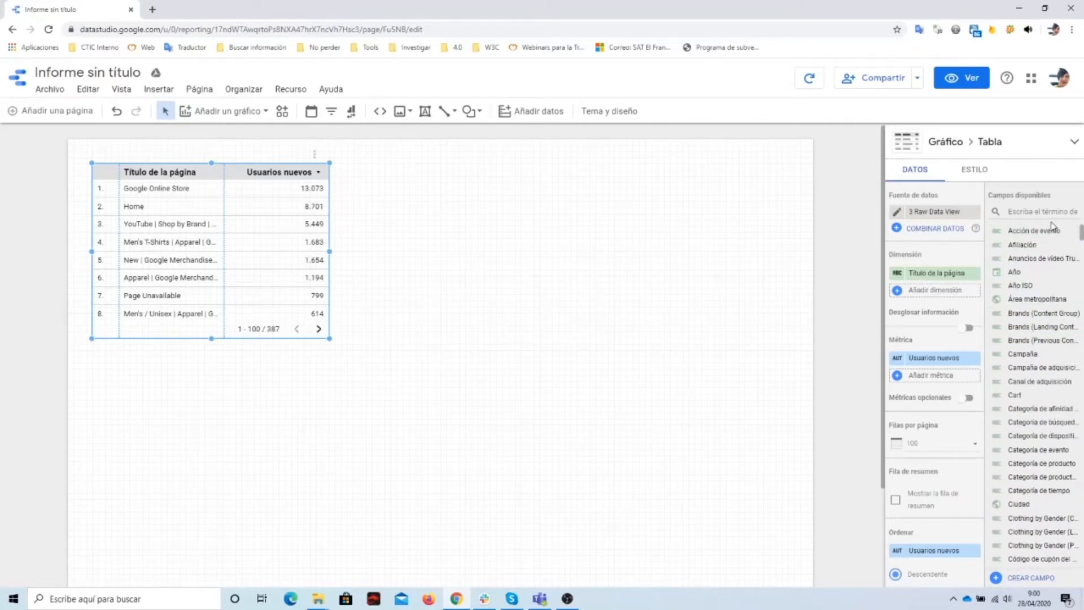
- Move the page title table toward the middle of the page and widen it to near the page's left edge
left_click_drag(220, 172, 450, 284)
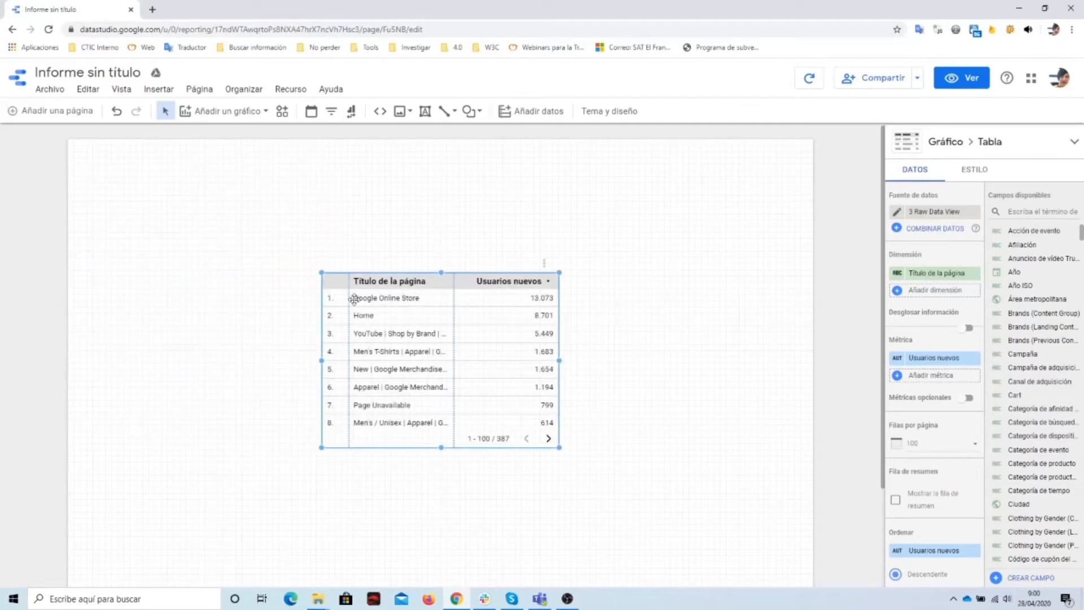
left_click_drag(321, 359, 100, 359)
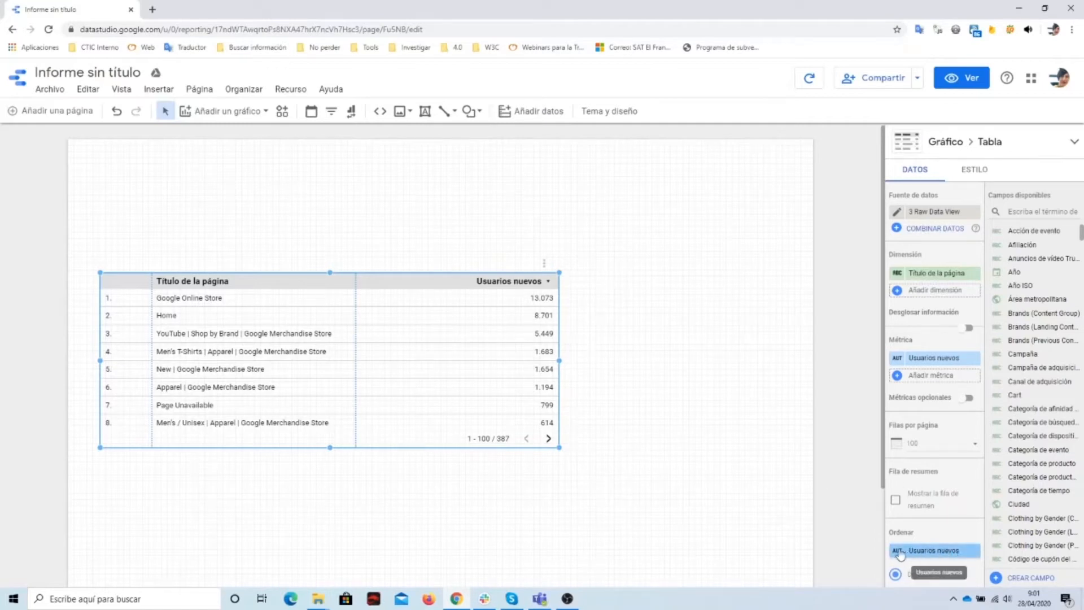
- Show the summary row in the page title table and reshape it taller and narrower, near the page's upper left corner
left_click(898, 504)
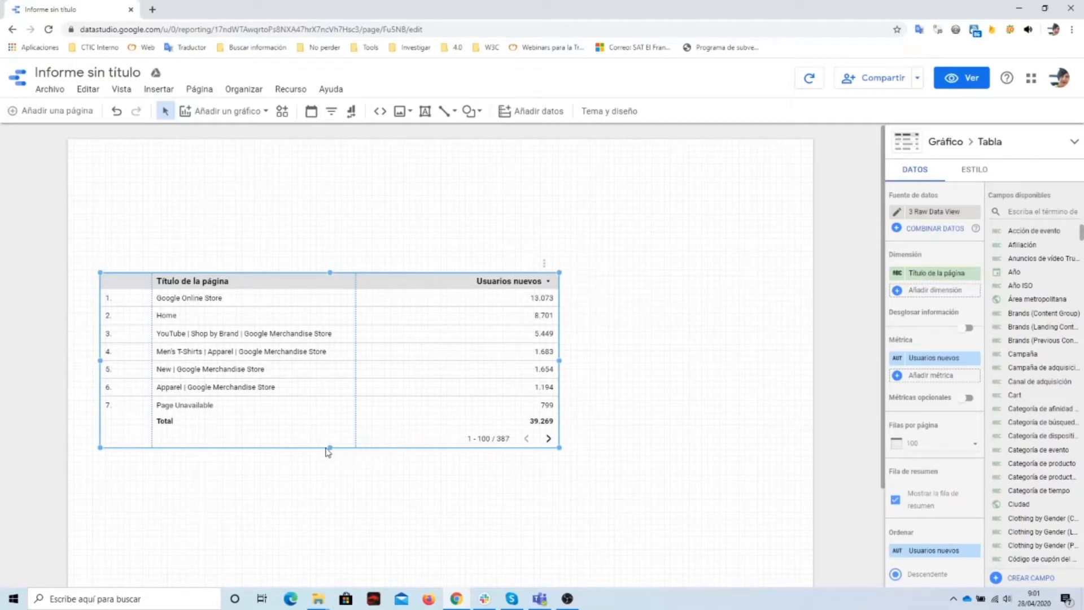
left_click_drag(330, 449, 370, 545)
left_click_drag(387, 285, 379, 182)
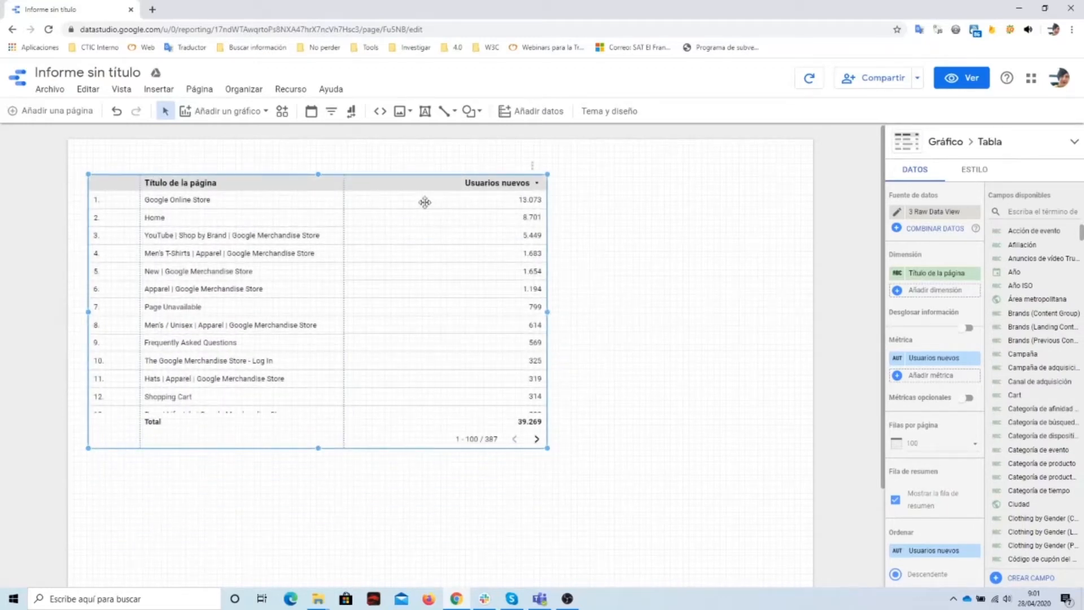
left_click_drag(344, 184, 451, 188)
left_click_drag(545, 314, 416, 322)
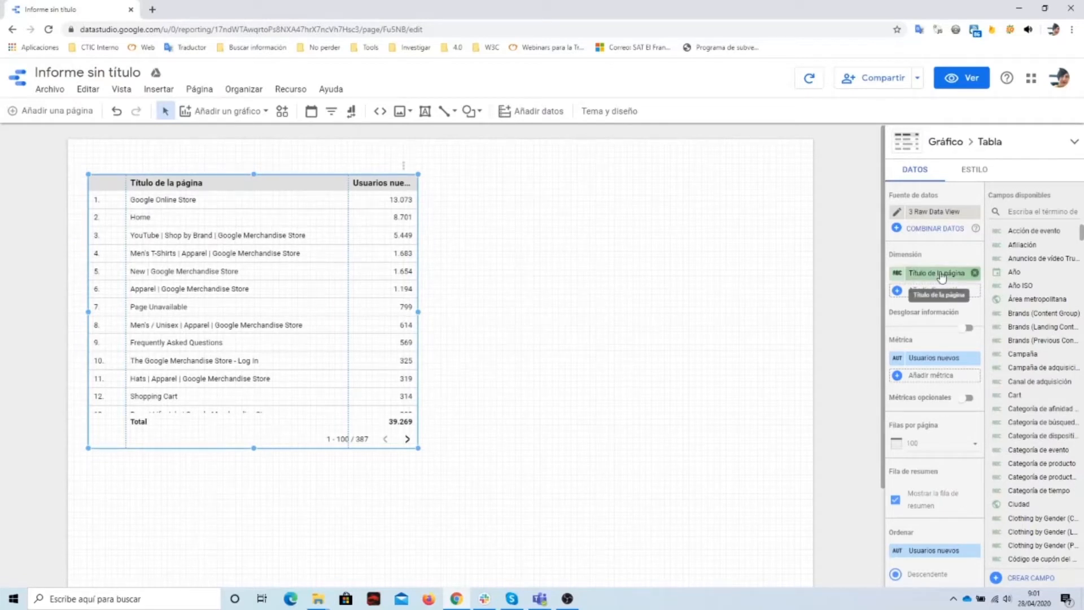
- Find the Fuente field and add it as the table's second dimension
left_click(1043, 210)
type("fuente")
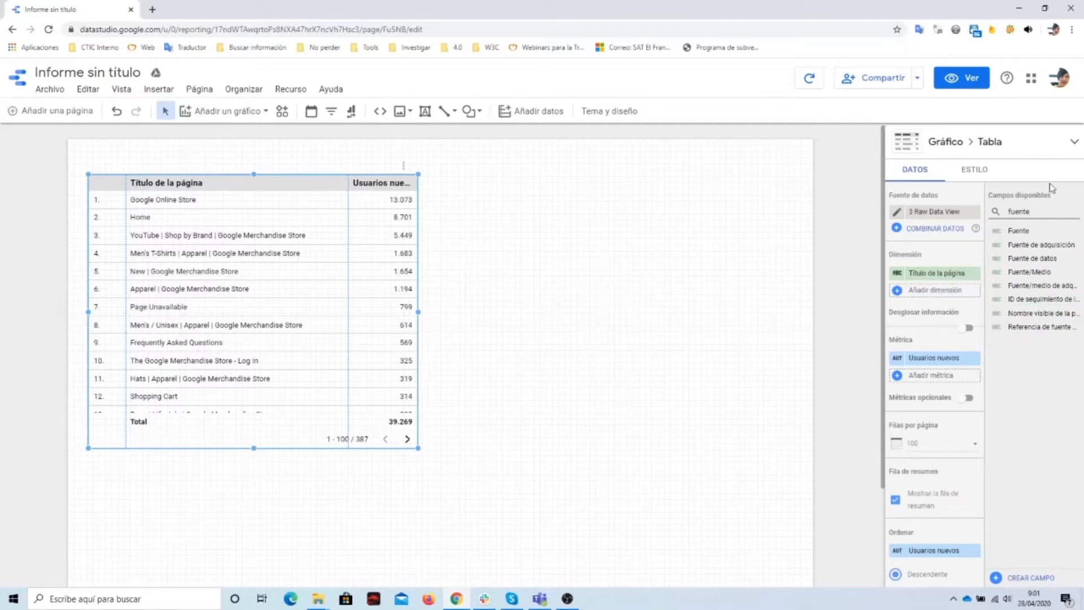
left_click_drag(1019, 231, 923, 306)
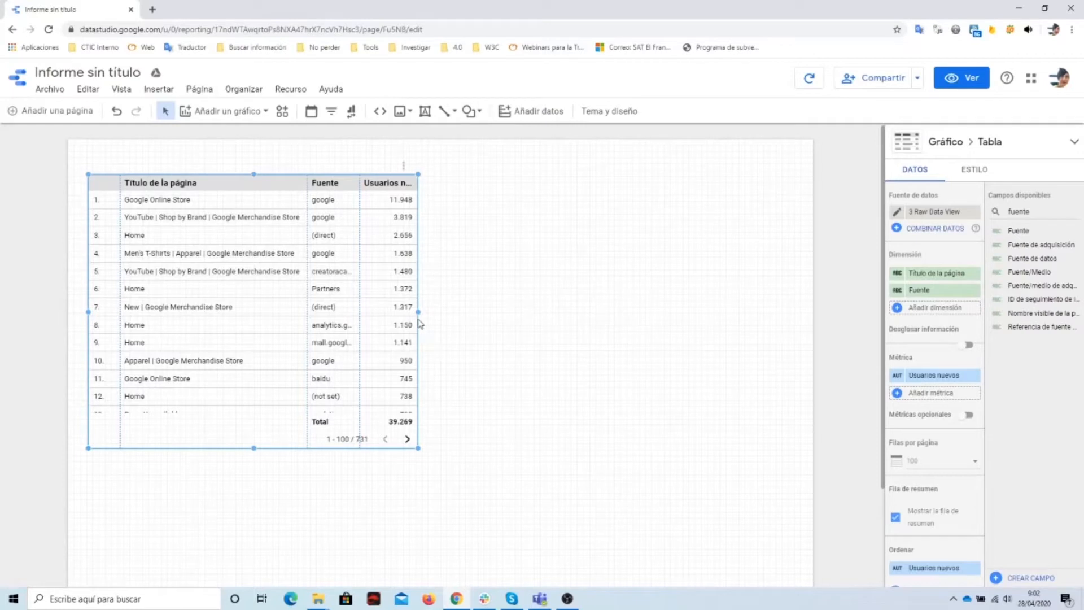
- Widen the table with a tighter page title column and order the Fuente dimension before Título de la página
left_click_drag(419, 311, 572, 311)
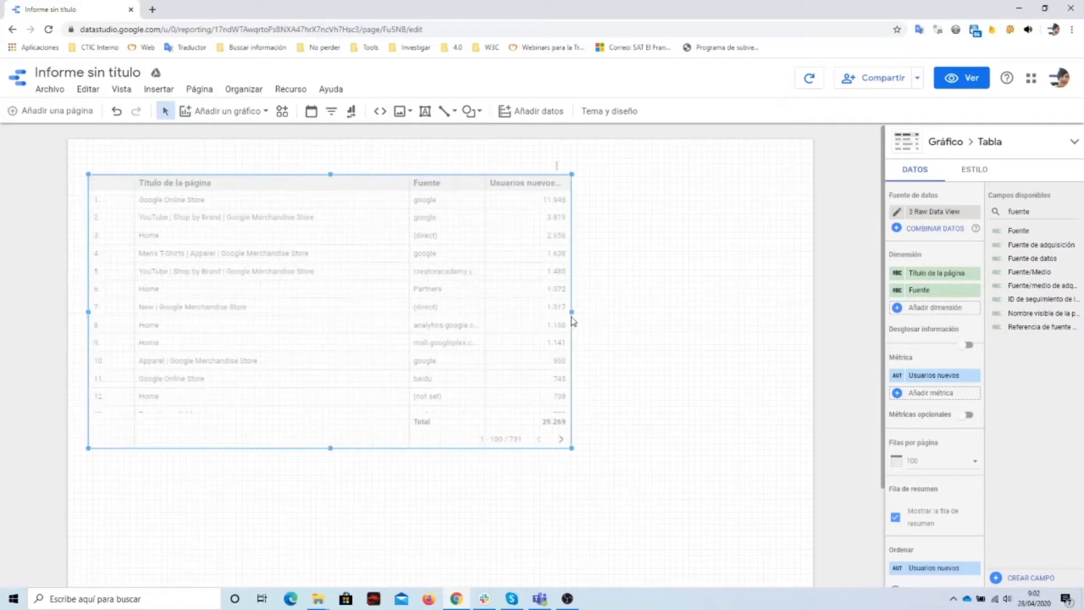
left_click_drag(408, 212, 324, 228)
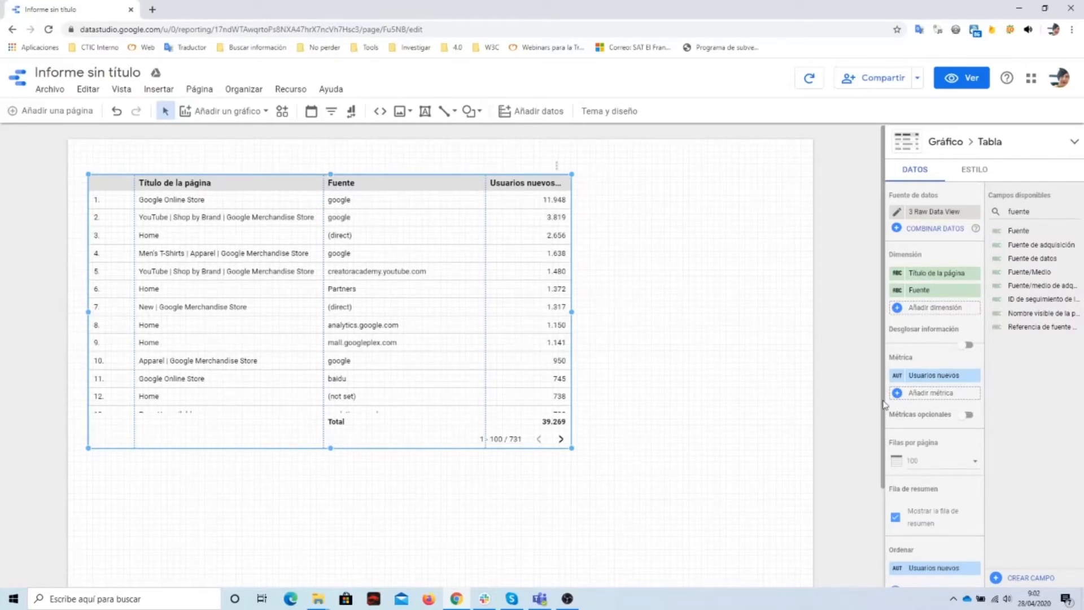
left_click_drag(938, 289, 937, 275)
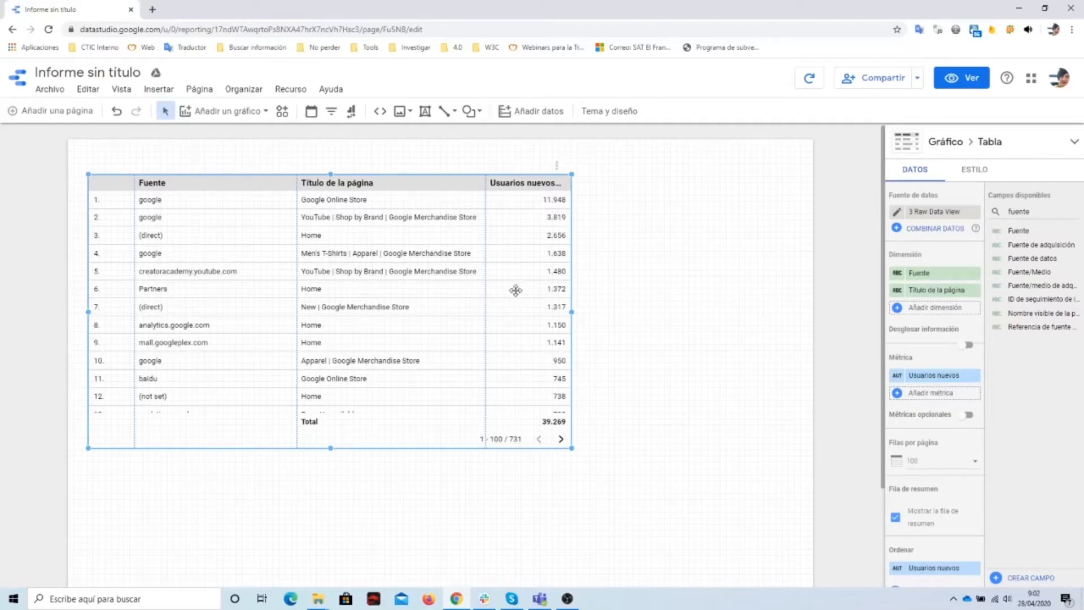
- Add the Avg User Duration metric to the table and sort the table by it
left_click_drag(1045, 214, 930, 233)
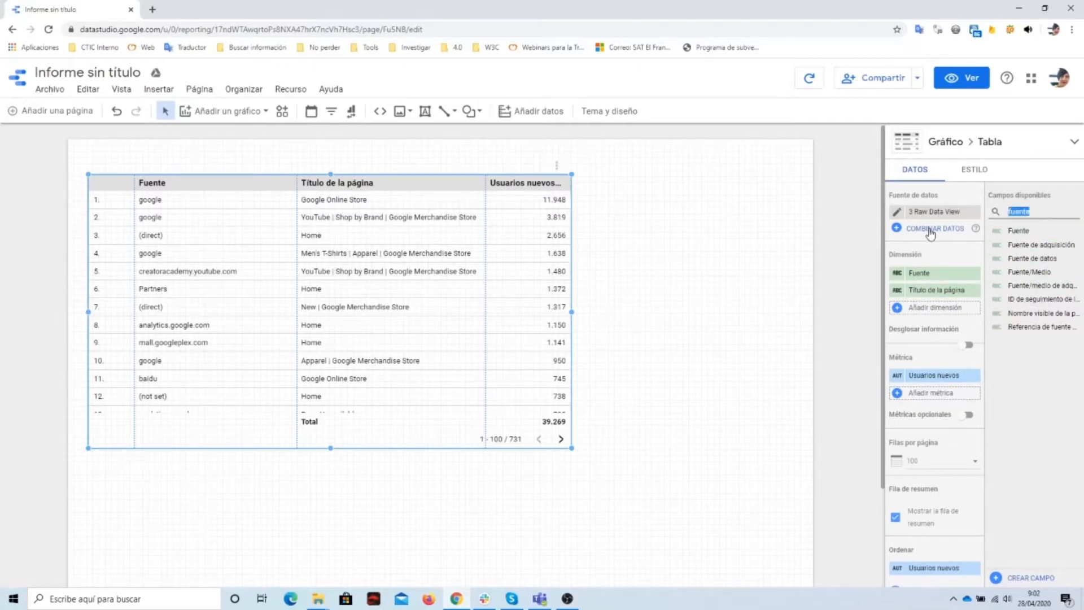
type("dura")
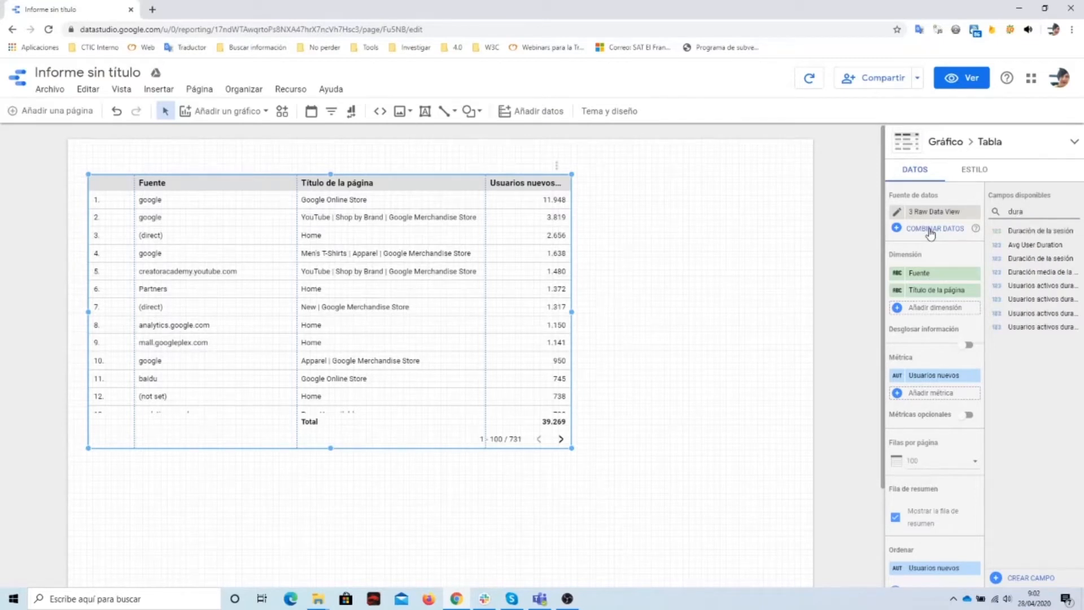
left_click_drag(1020, 247, 934, 393)
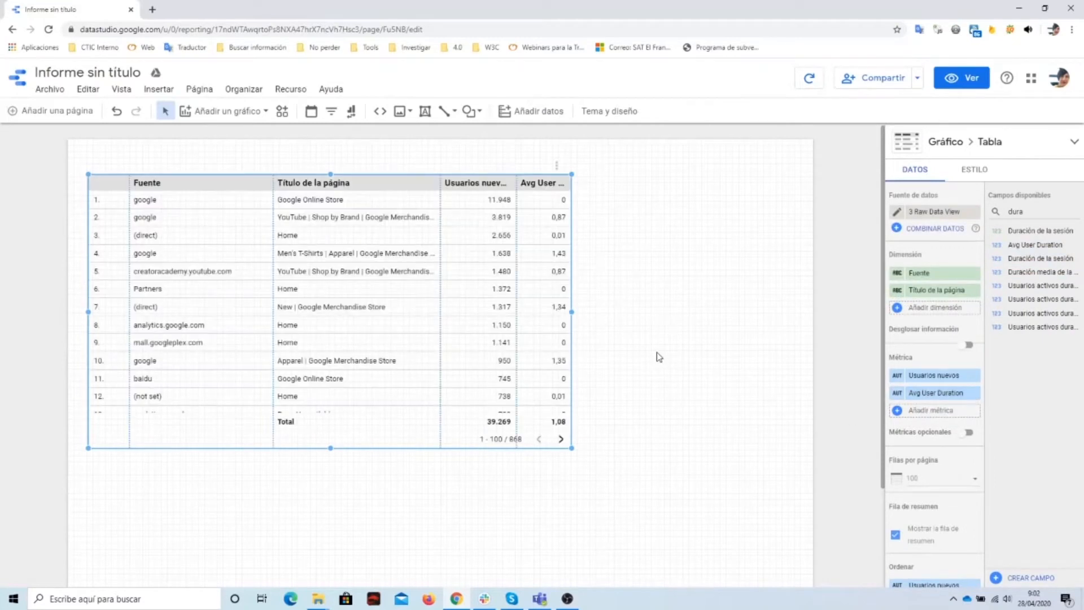
scroll(943, 520, "down", 1)
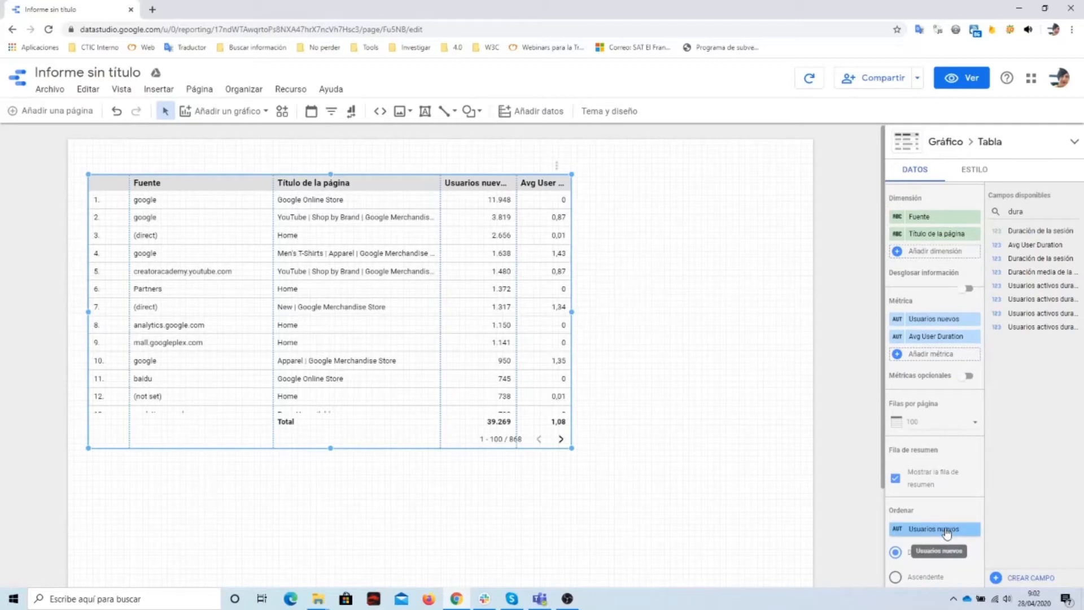
left_click(948, 530)
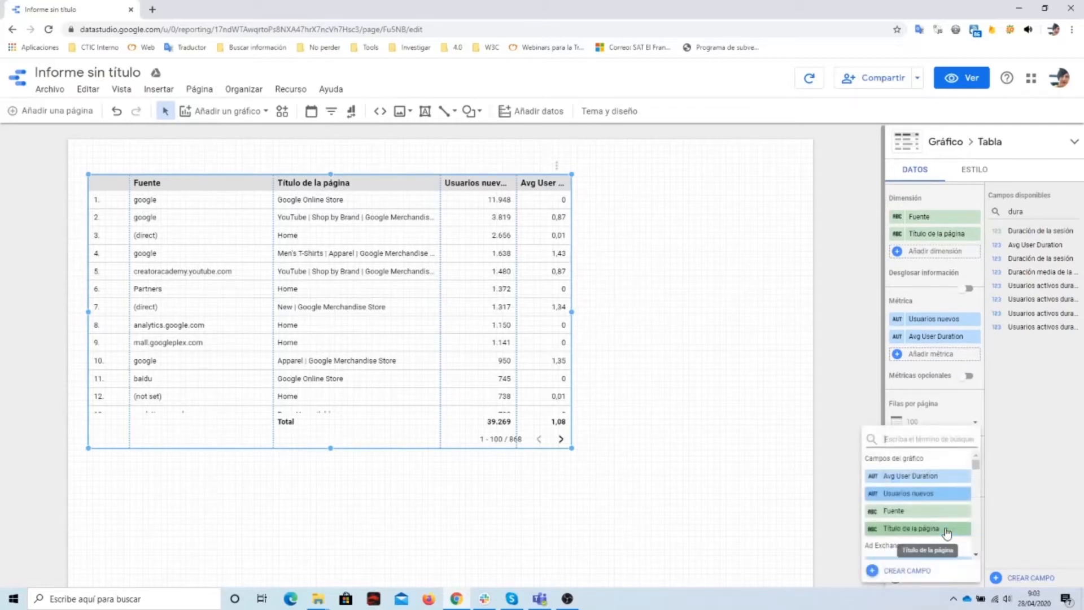
left_click(934, 492)
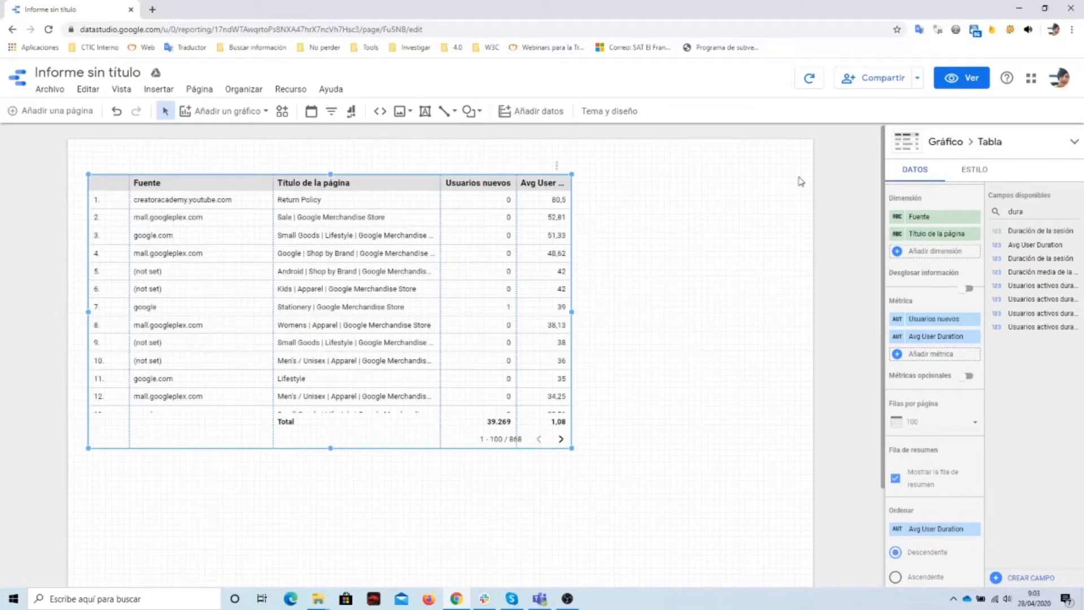
- Preview the report, try sorting the table by page title, source and average user duration, and return to editing
left_click(965, 83)
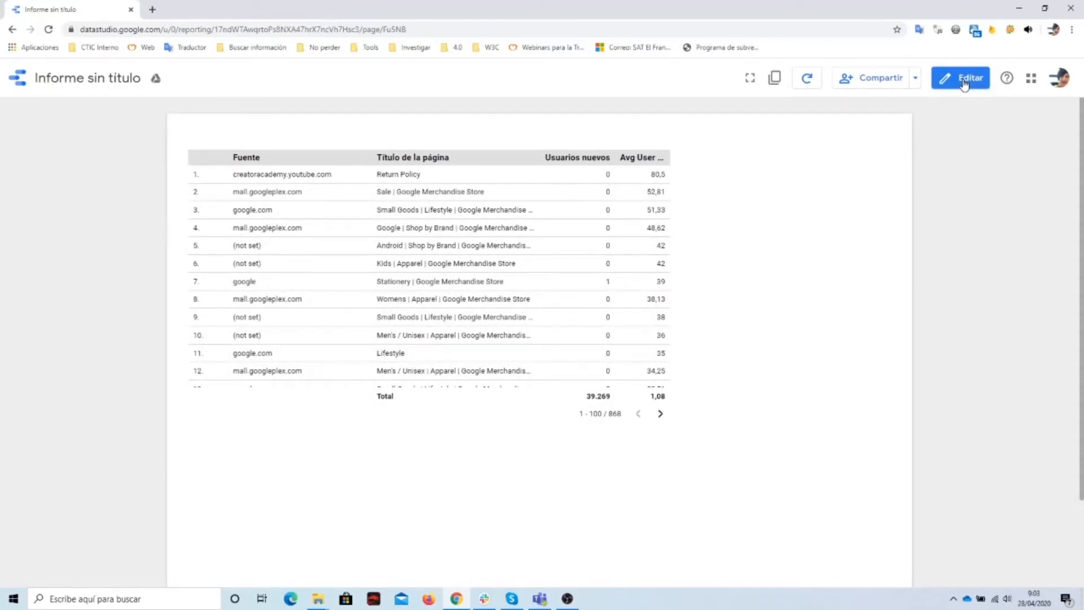
left_click(431, 160)
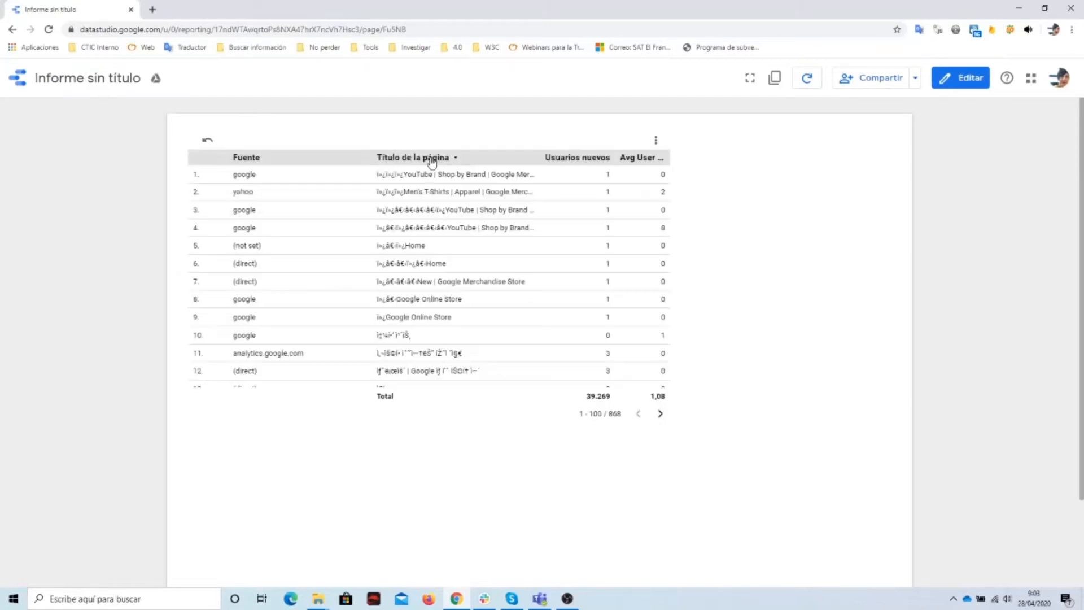
left_click(314, 167)
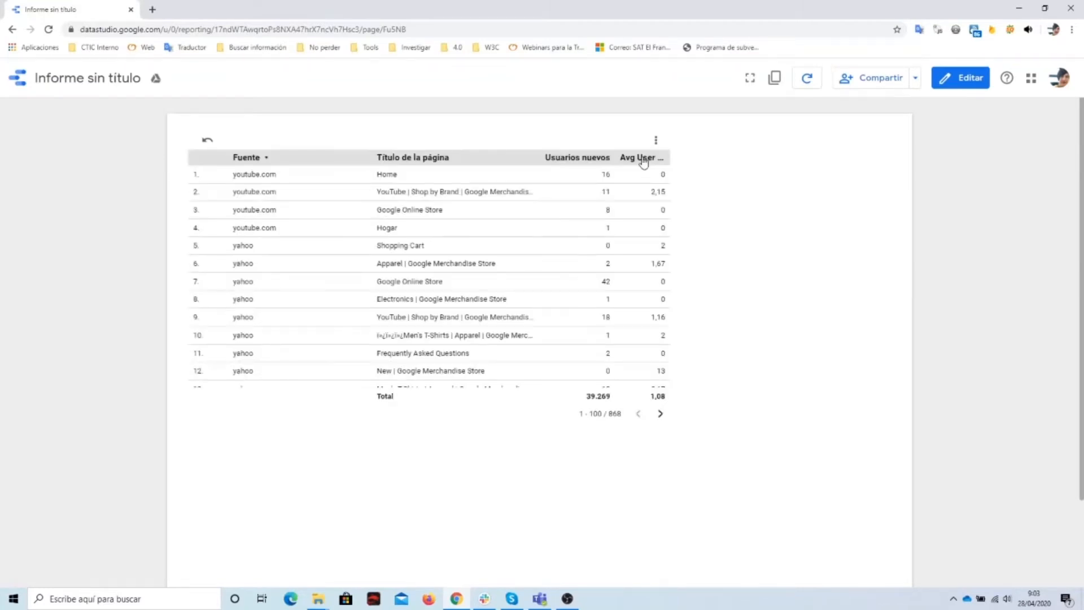
left_click(644, 159)
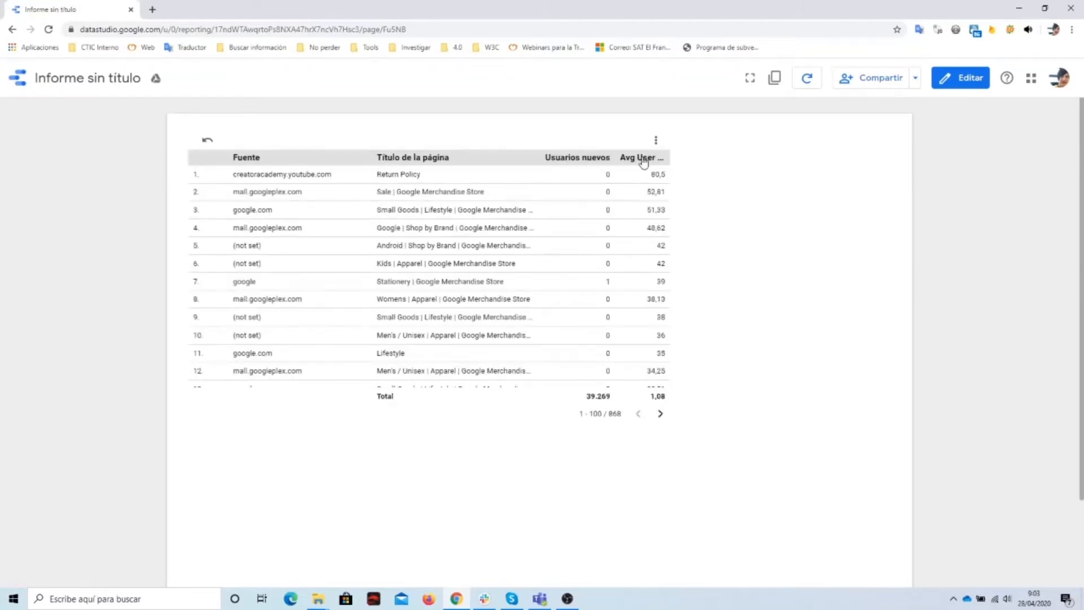
left_click(963, 83)
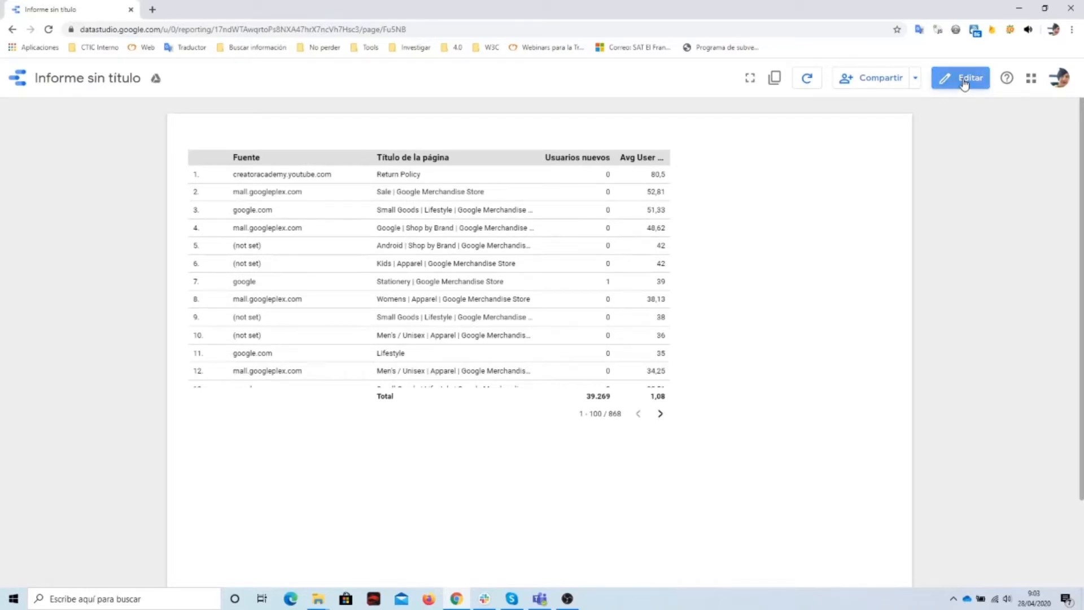
- Convert the table on the page to a pie chart
left_click(389, 274)
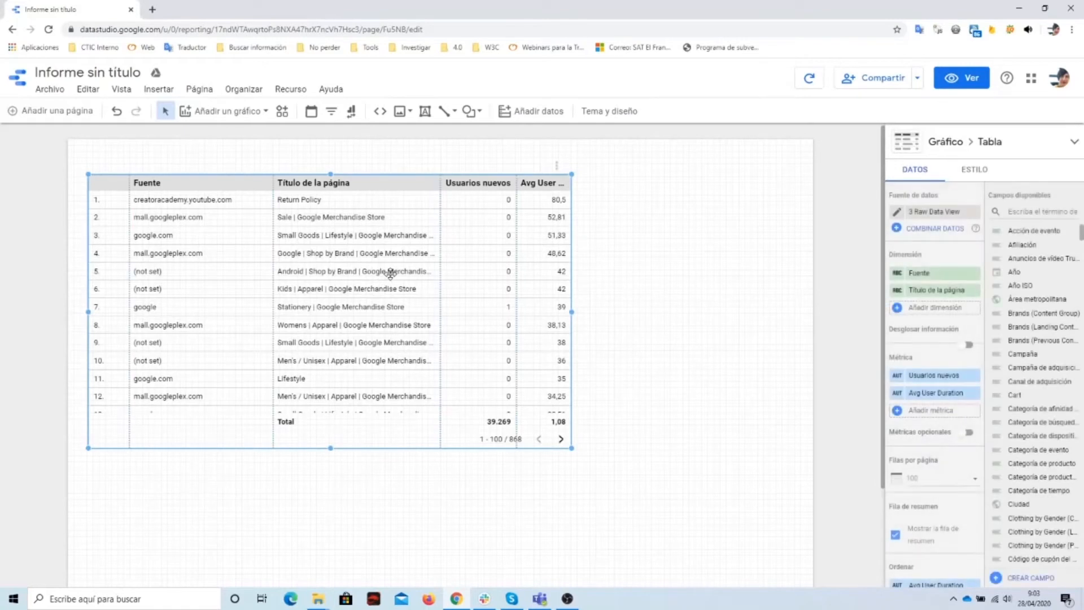
left_click(1074, 143)
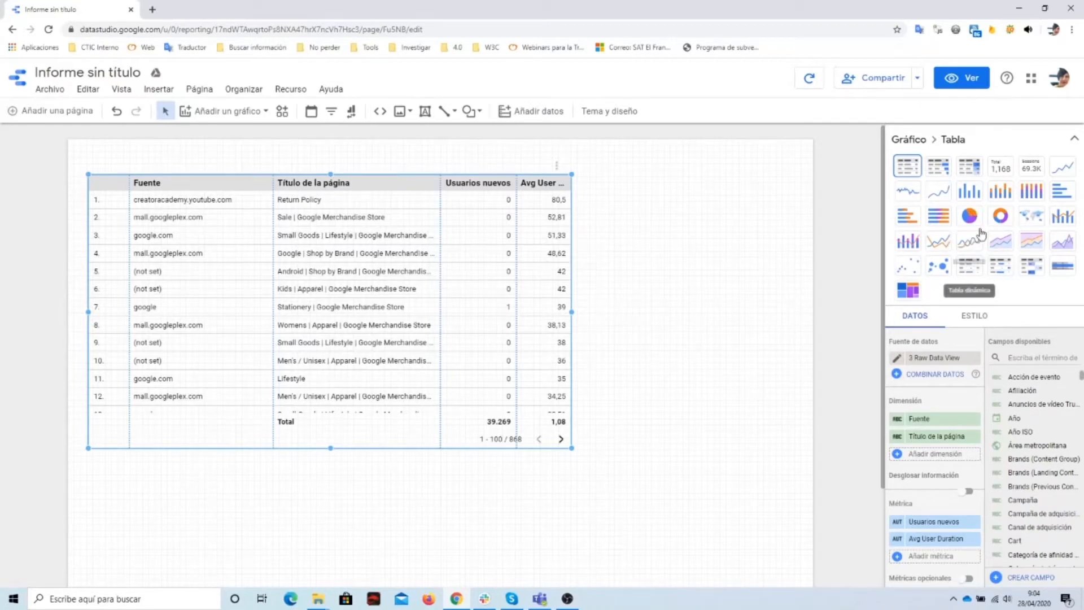
left_click(972, 218)
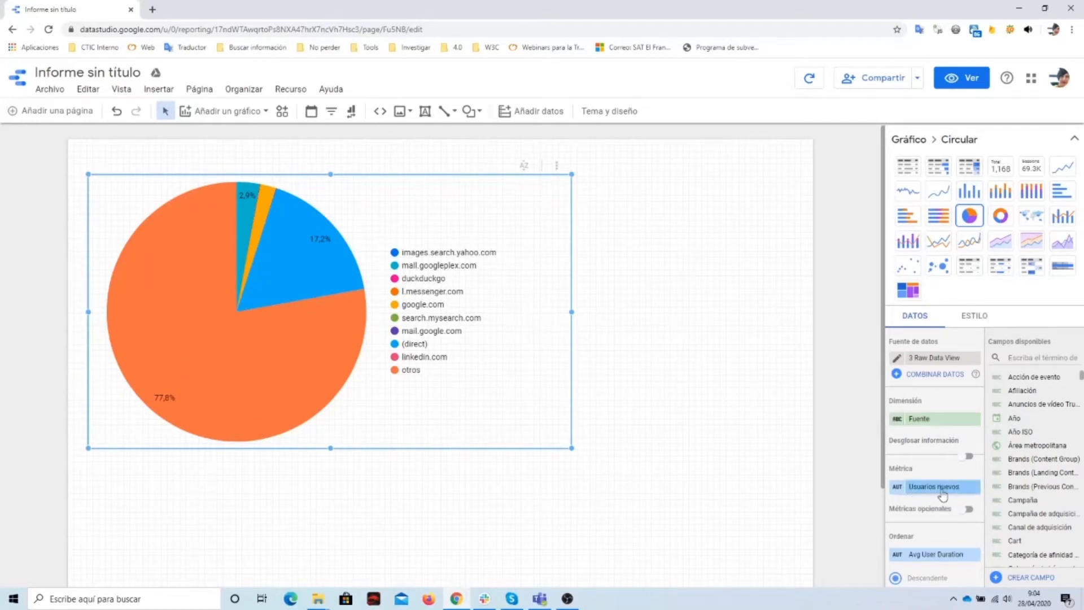
- Replace the pie chart's Fuente dimension with Página and enlarge the chart toward the page's lower right
left_click(1033, 358)
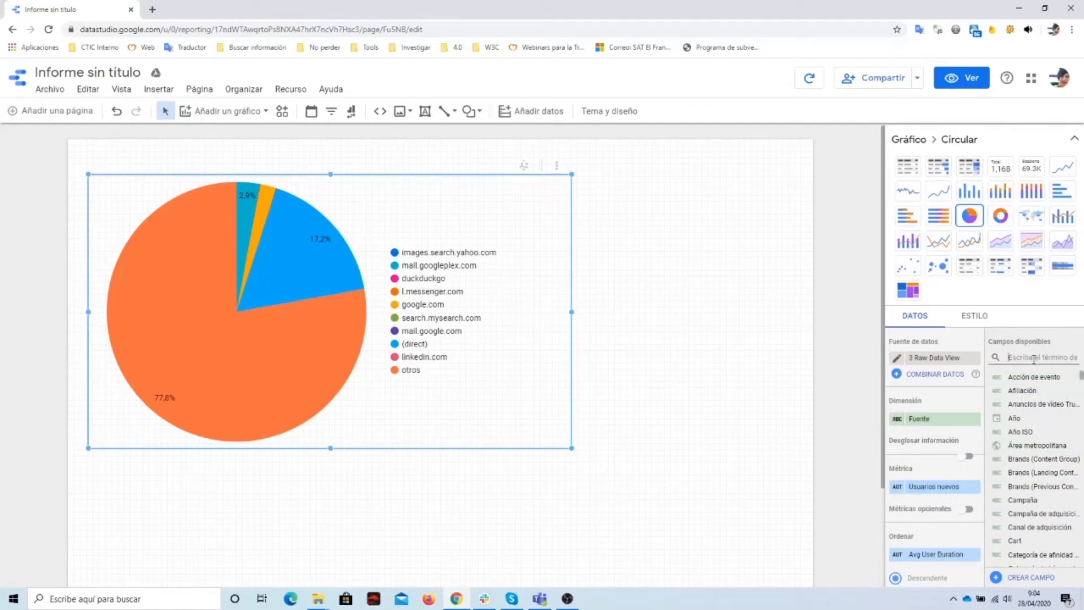
type("págin")
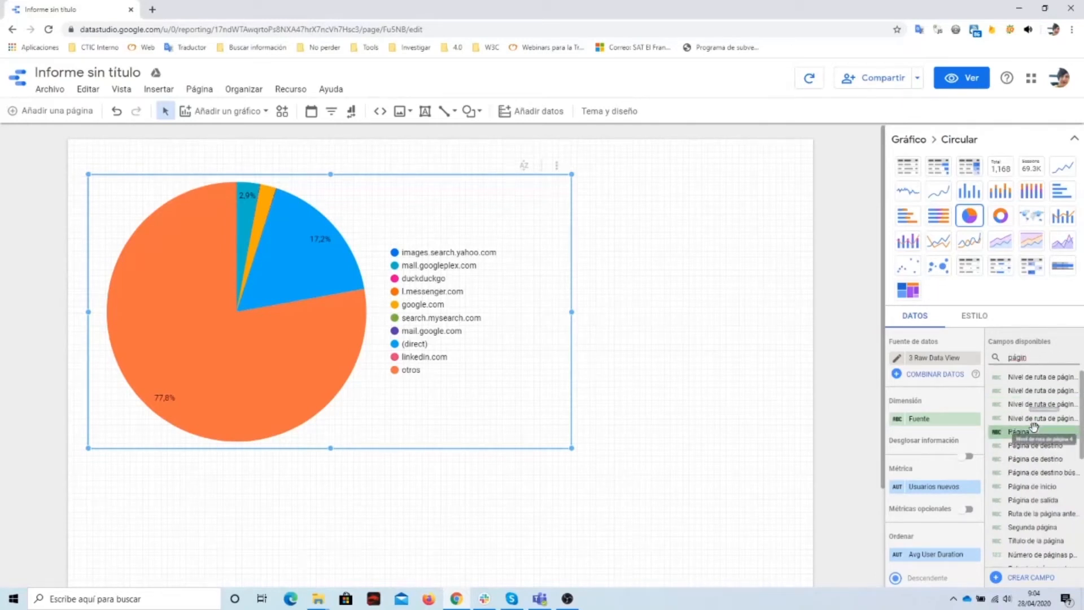
left_click_drag(1019, 432, 937, 428)
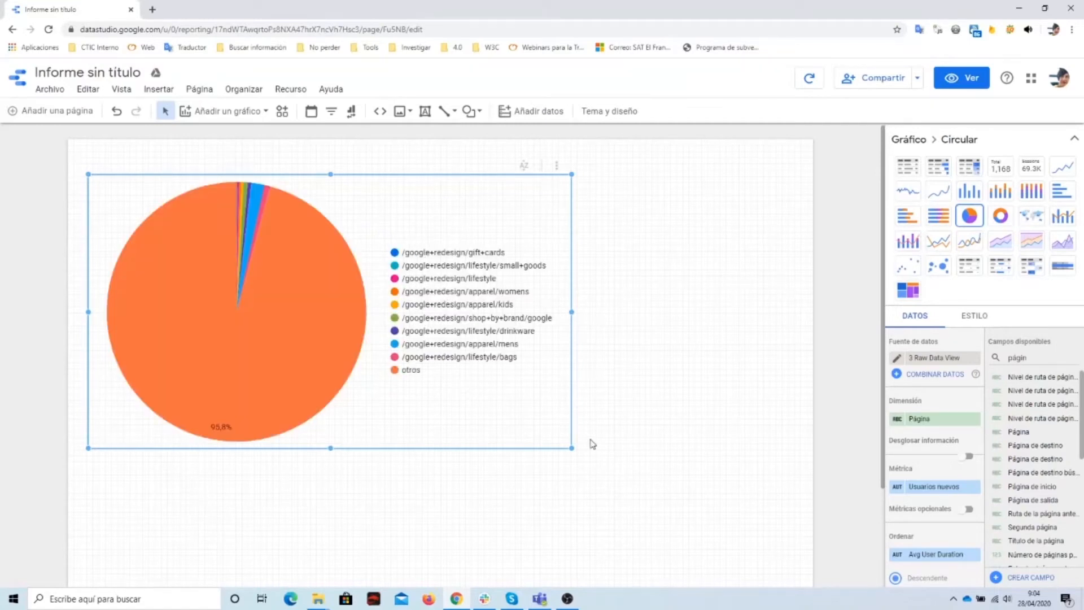
left_click_drag(572, 447, 673, 529)
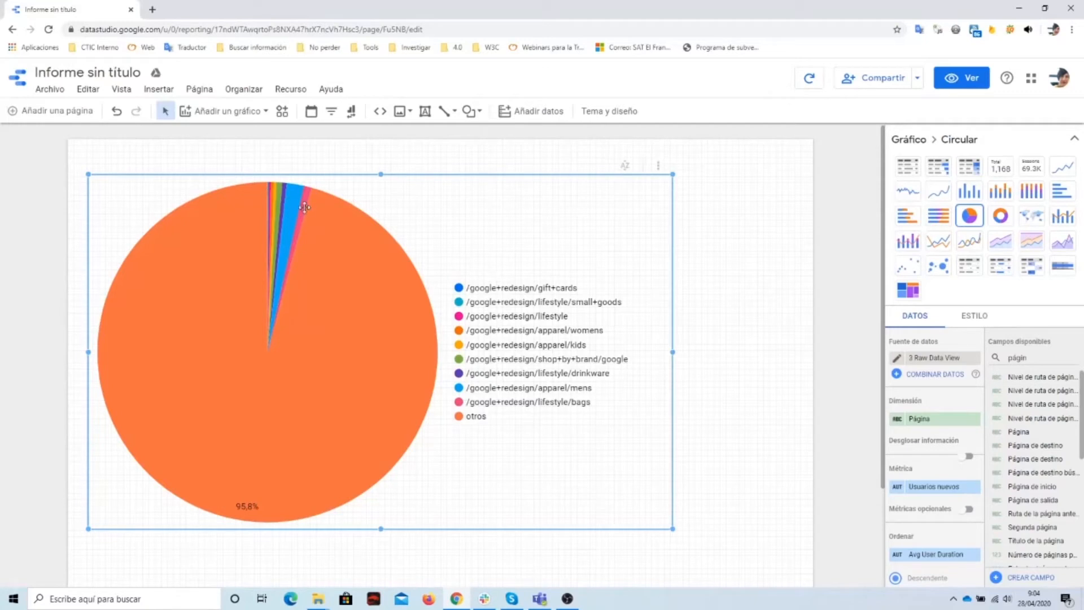
- Try drill-down on the pie chart with Segunda página as an added dimension, and remove both
left_click(969, 457)
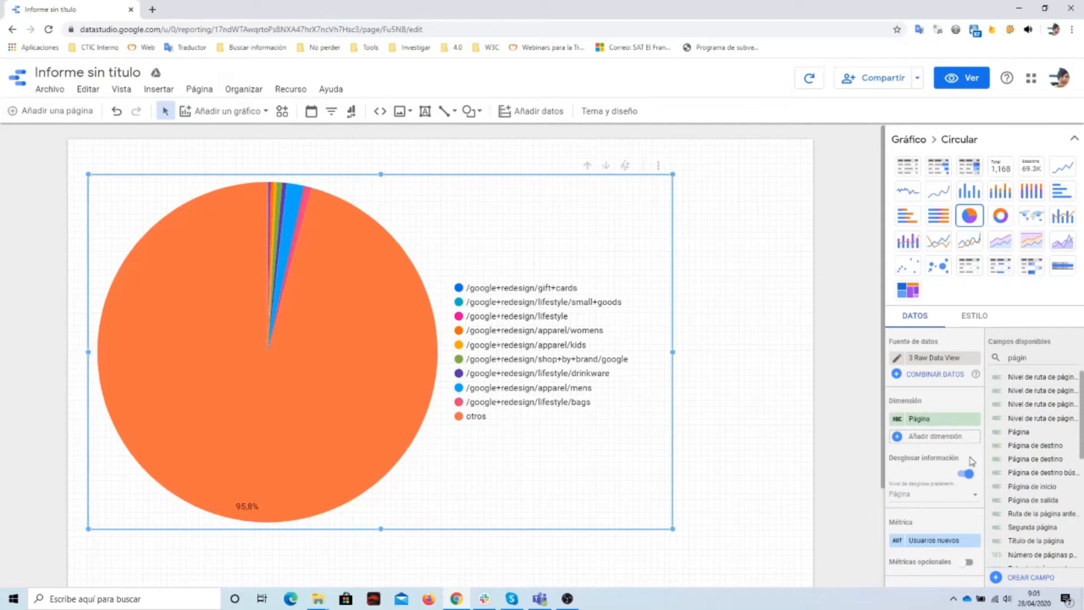
left_click_drag(1041, 524, 944, 445)
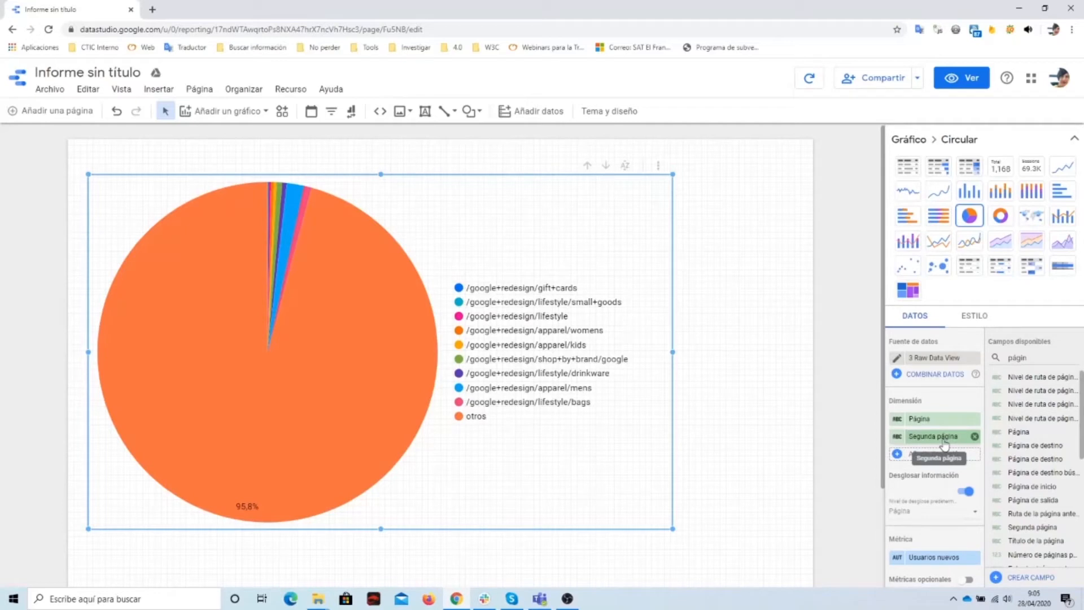
left_click(975, 436)
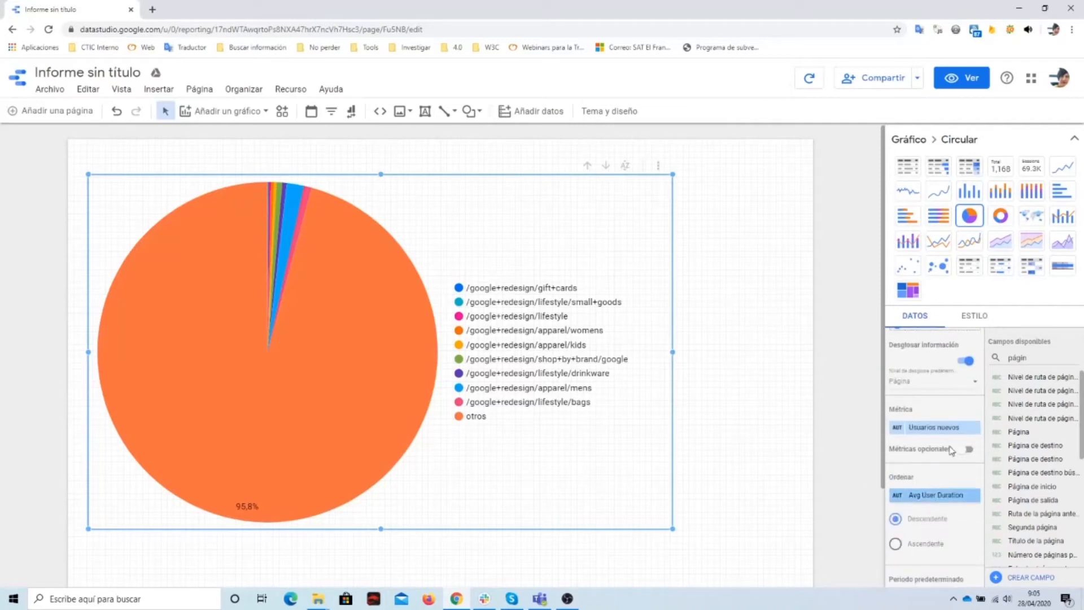
scroll(932, 537, "down", 3)
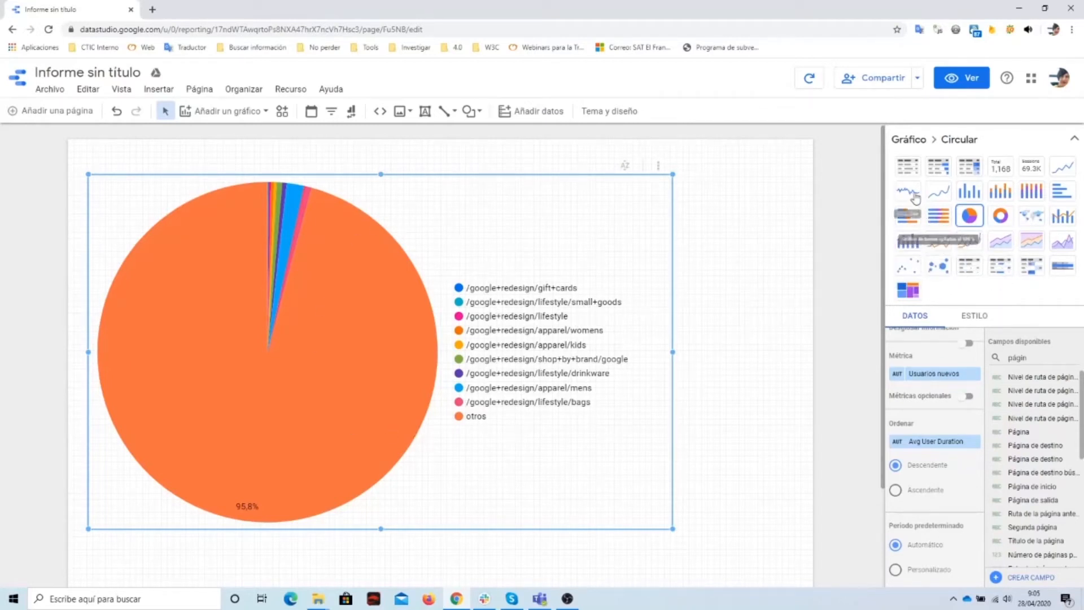
- Change the pie chart to a time series chart and widen it to near the page's right edge
left_click(1063, 169)
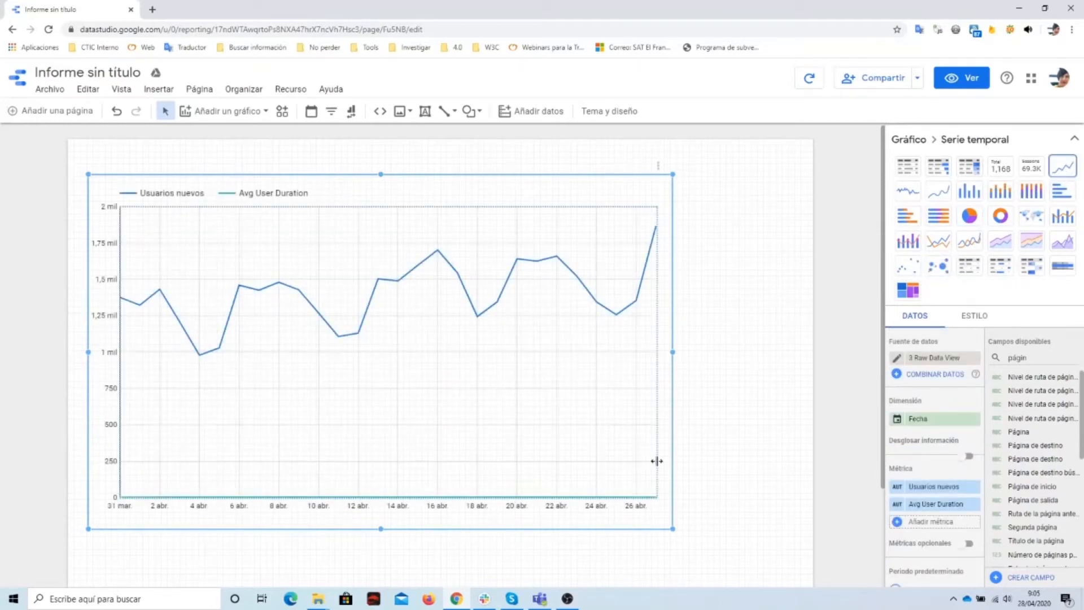
left_click_drag(673, 352, 789, 351)
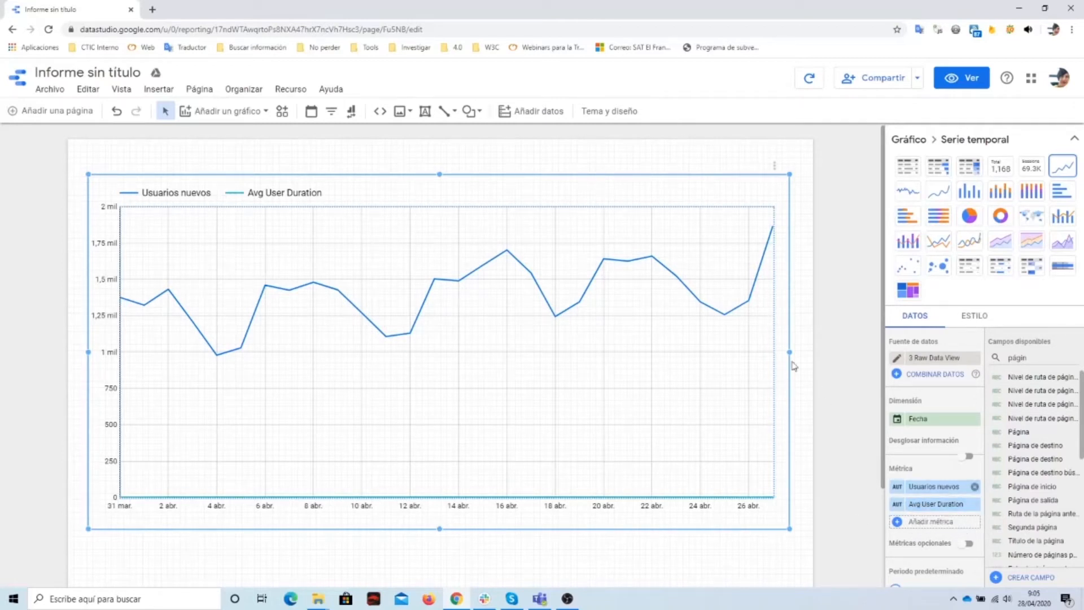
- Recolour the time series chart's Usuarios nuevos line dark green and assign that series to the left axis
scroll(932, 508, "down", 1)
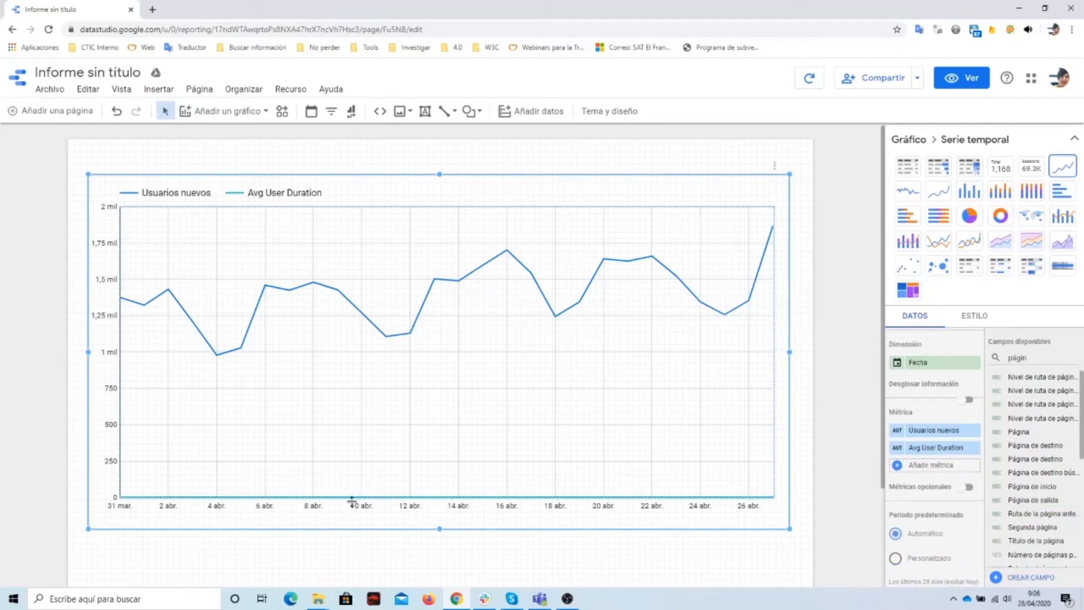
left_click(981, 318)
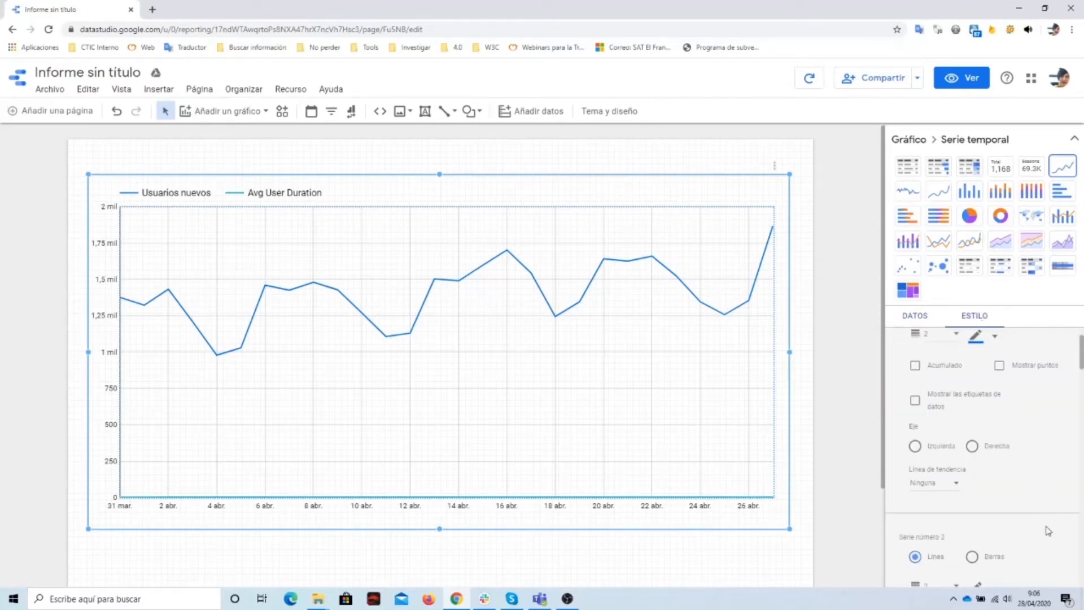
scroll(1047, 533, "up", 1)
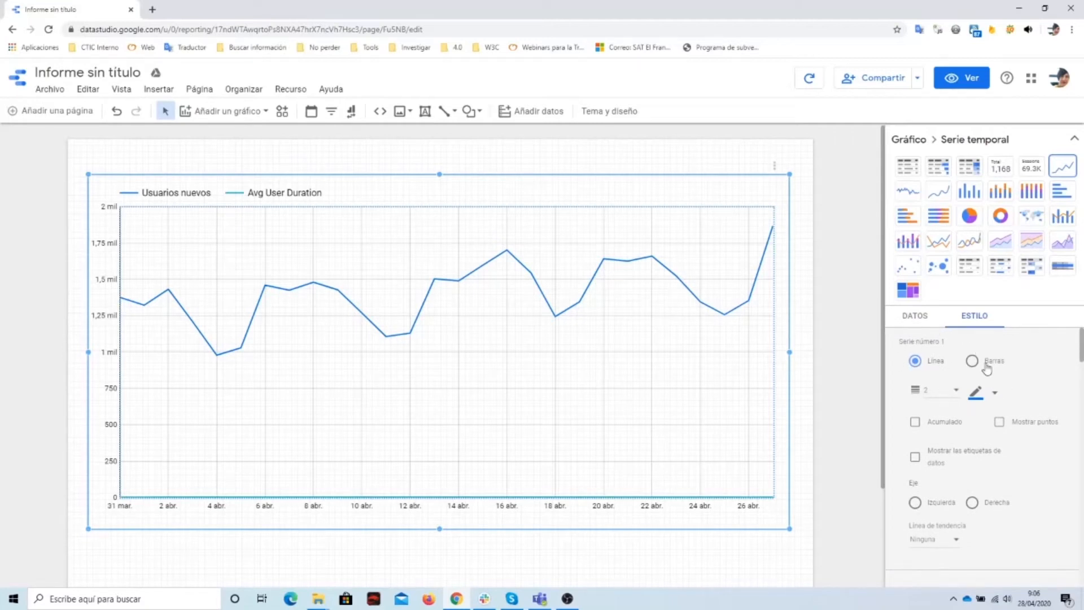
left_click(994, 395)
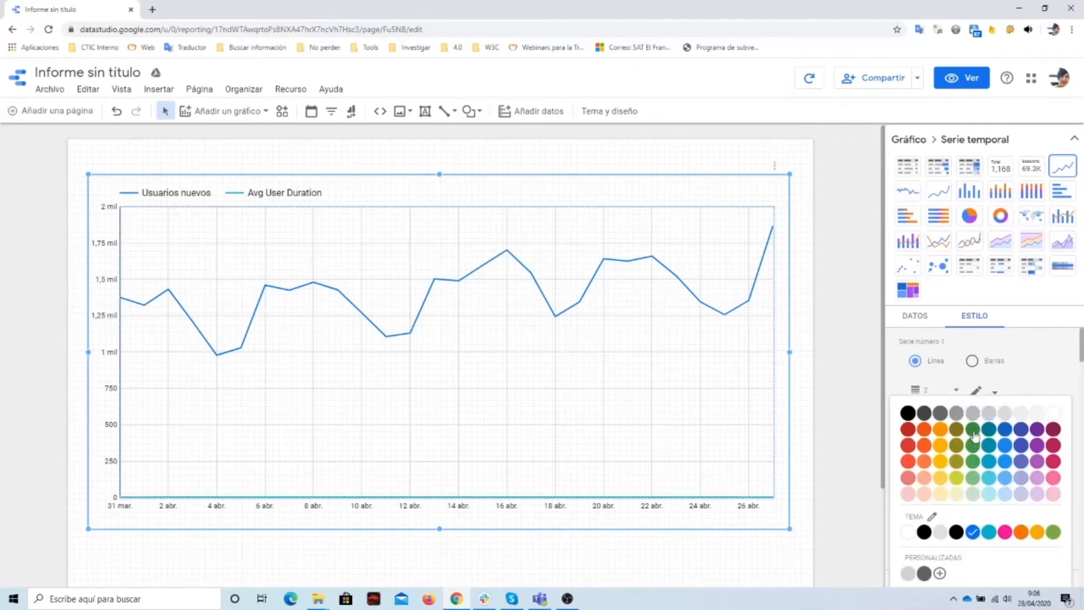
left_click(976, 432)
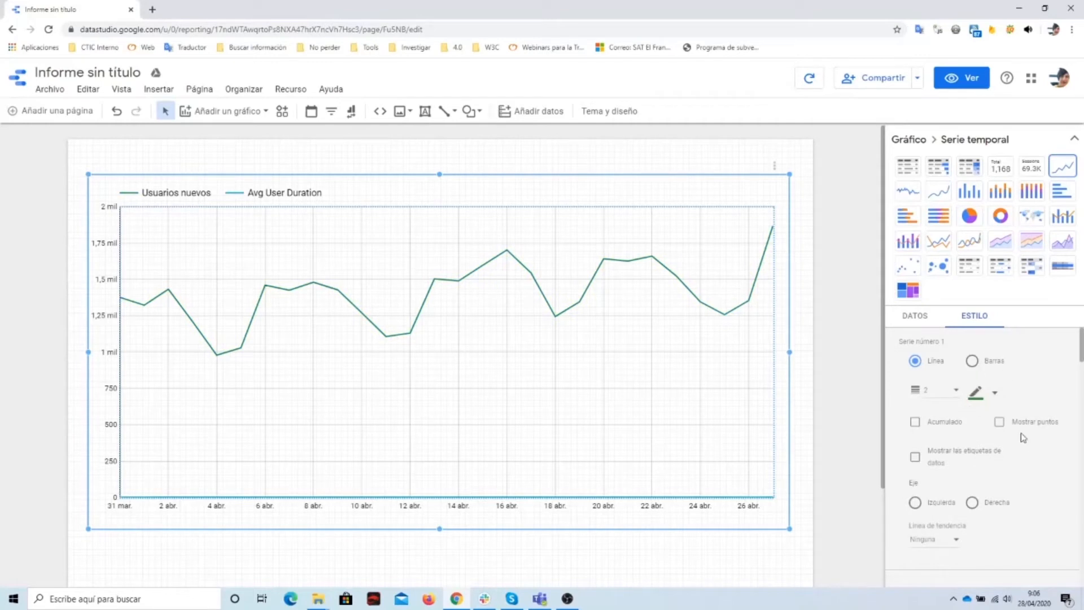
left_click(983, 452)
left_click(983, 452)
- Recolour the Avg User Duration line dark pink and assign that series to the right axis
scroll(1018, 527, "down", 3)
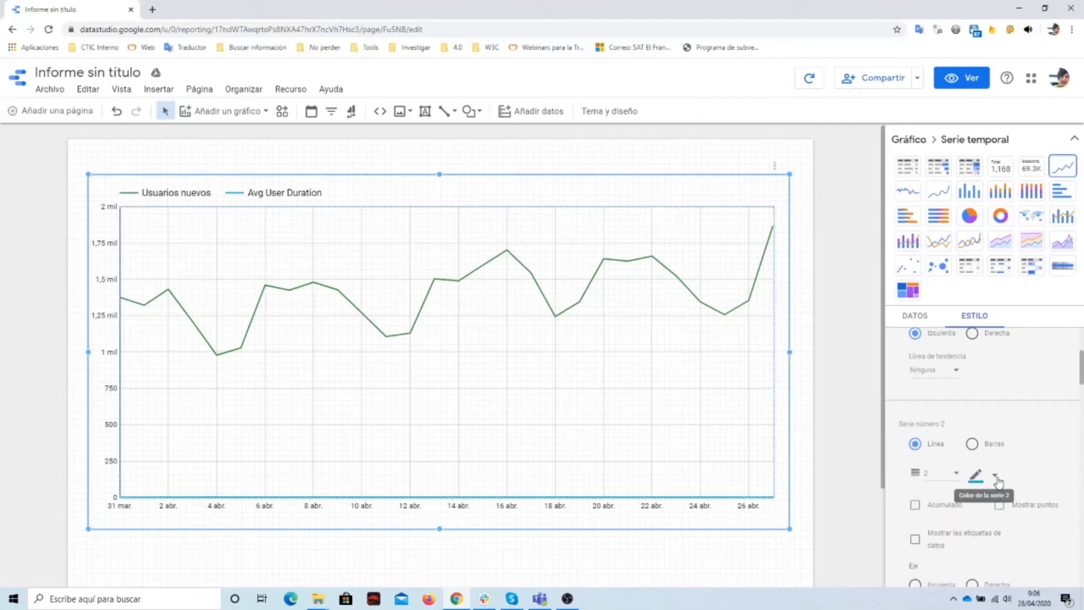
left_click(996, 478)
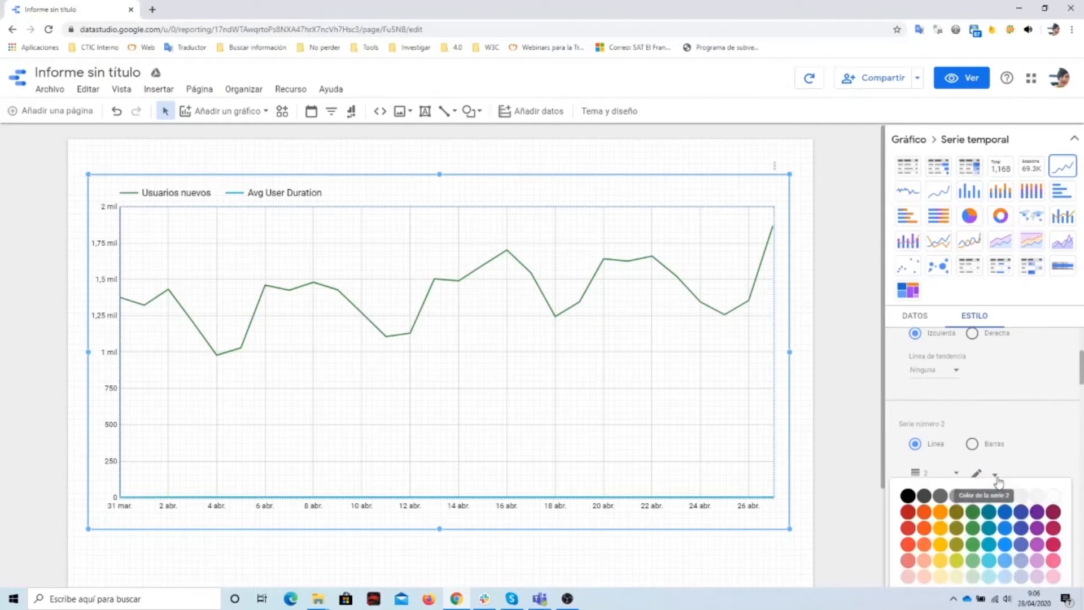
left_click(1053, 528)
scroll(1011, 497, "down", 2)
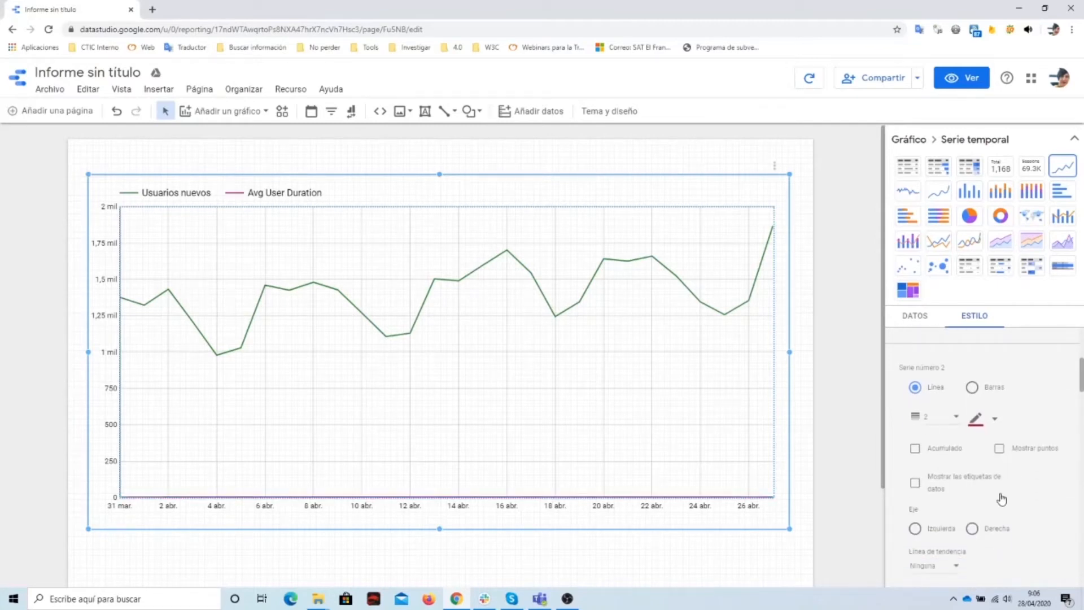
left_click(982, 532)
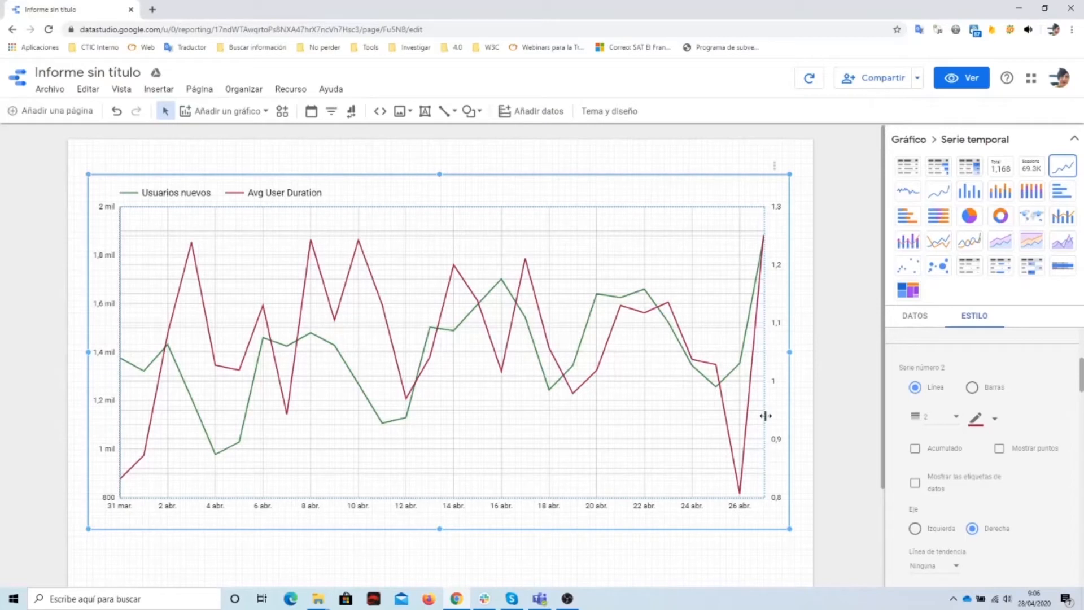
- Review the remaining style options and move the time series chart slightly down the page
scroll(1045, 516, "down", 2)
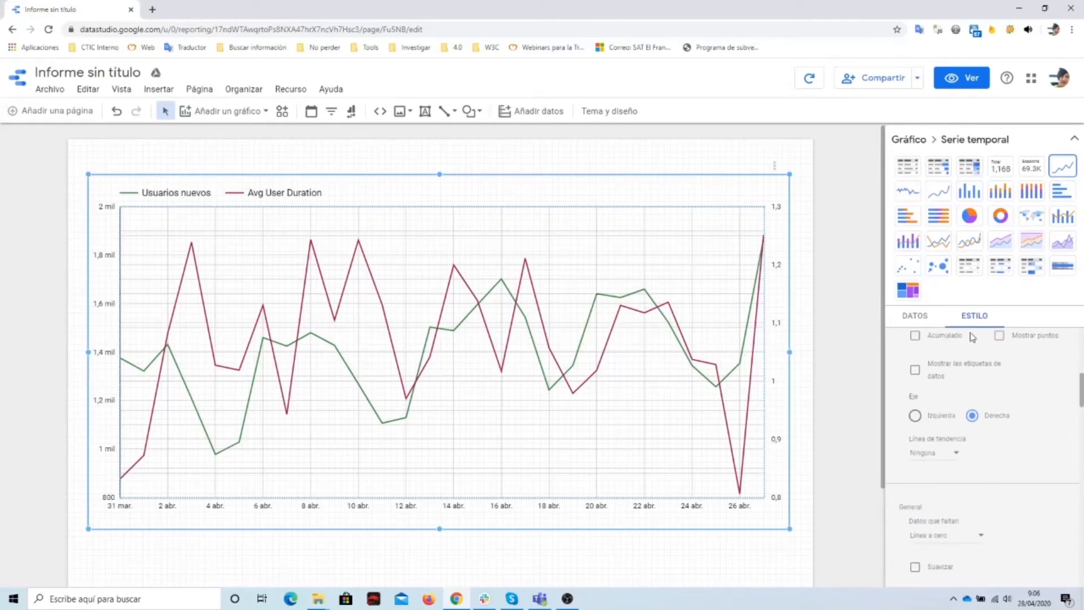
scroll(1014, 474, "down", 3)
scroll(1046, 524, "down", 2)
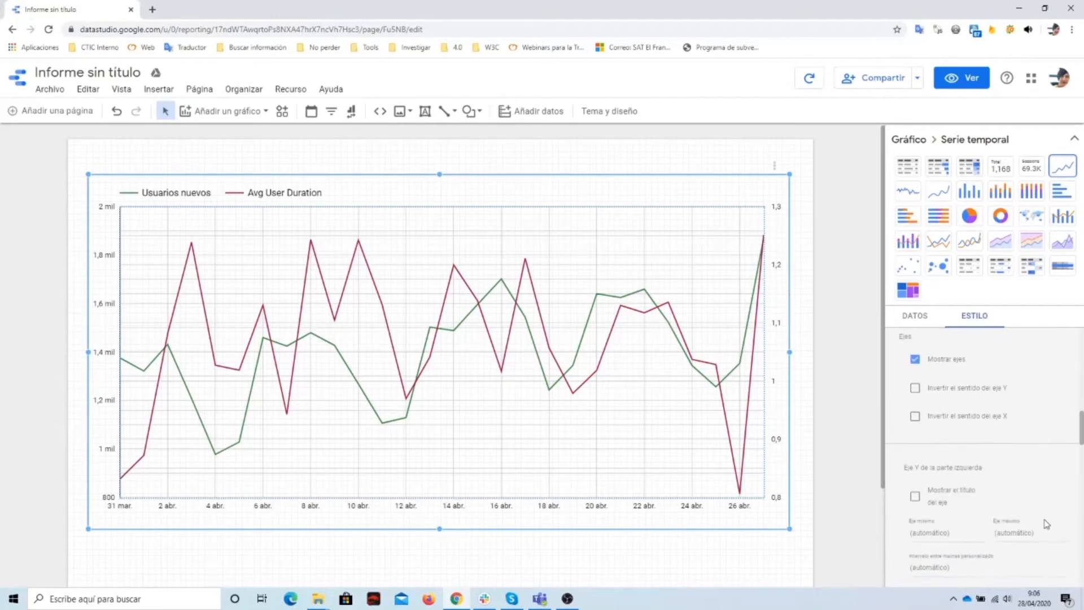
scroll(1047, 524, "down", 4)
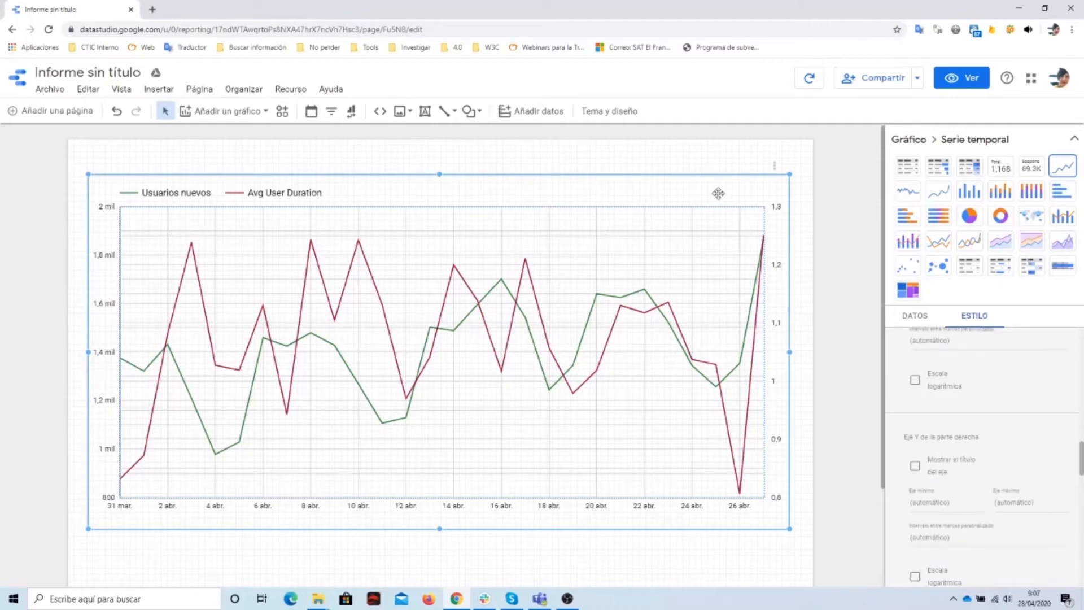
left_click_drag(549, 189, 545, 218)
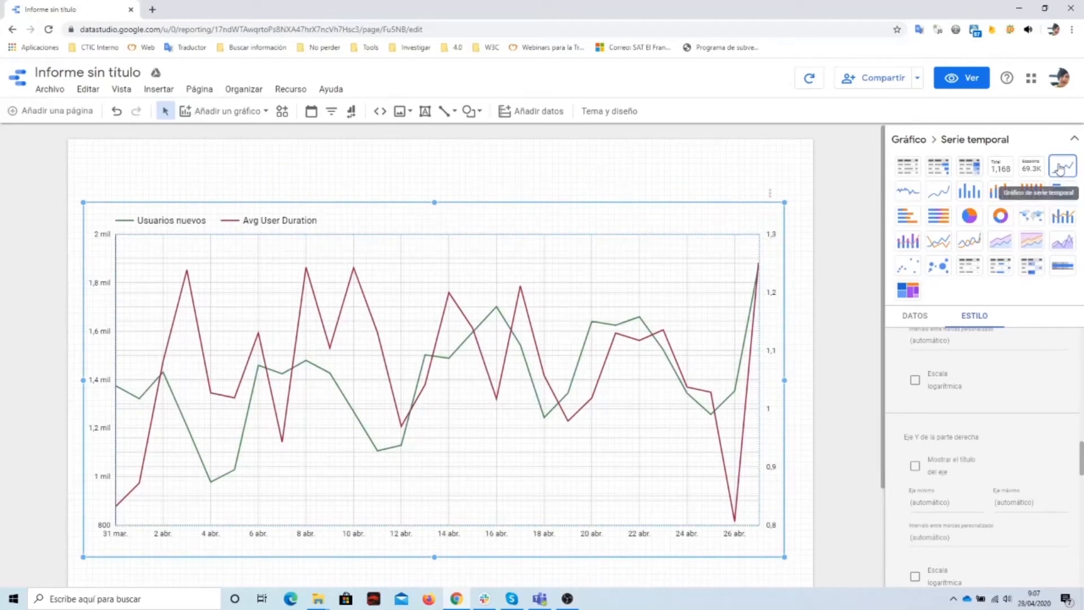
- Try the chart as a smoothed time series, a line chart and a column chart
left_click(940, 194)
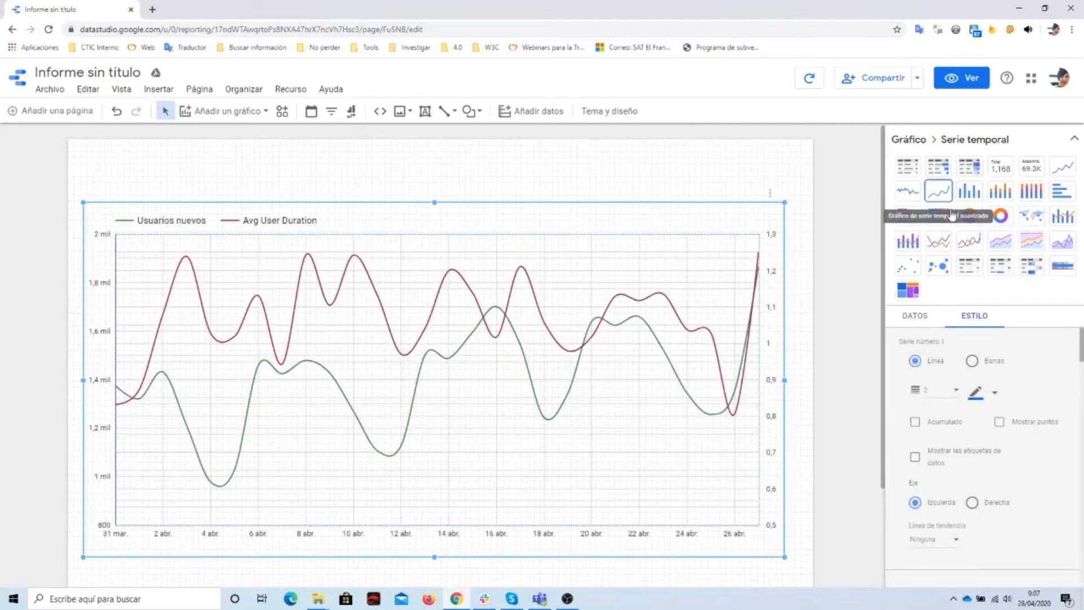
left_click(940, 244)
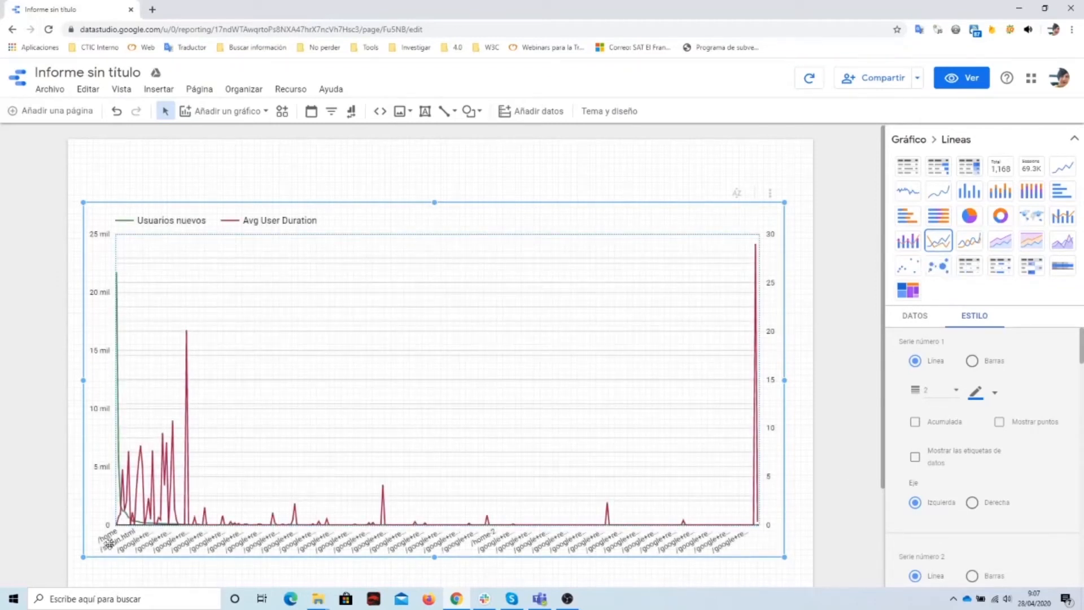
left_click(930, 318)
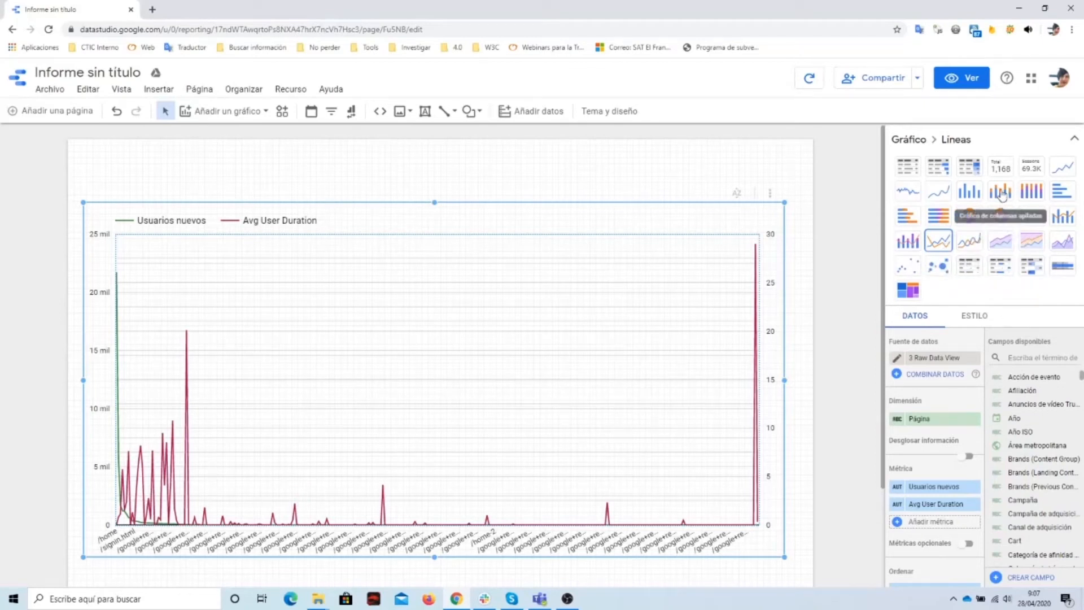
left_click(968, 193)
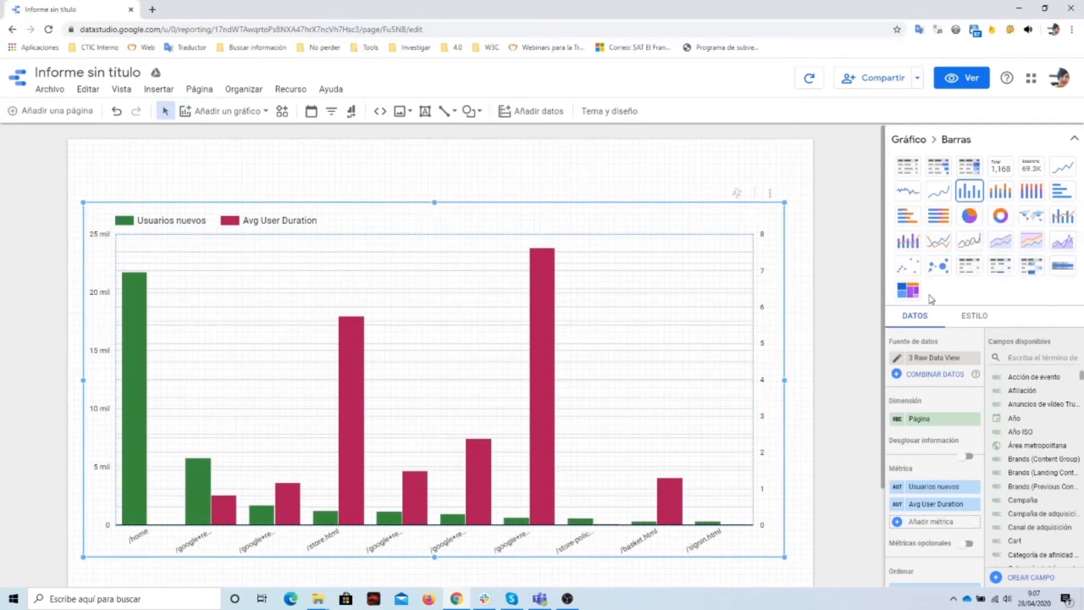
- Change the column chart to a table and move it slightly down to free space above it
left_click(912, 165)
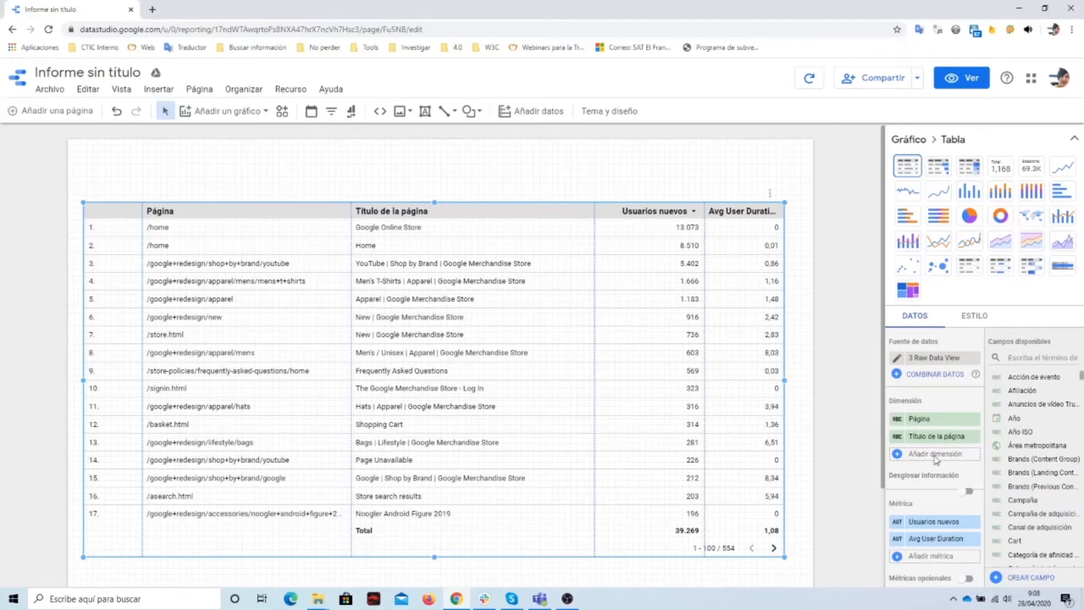
scroll(937, 469, "down", 4)
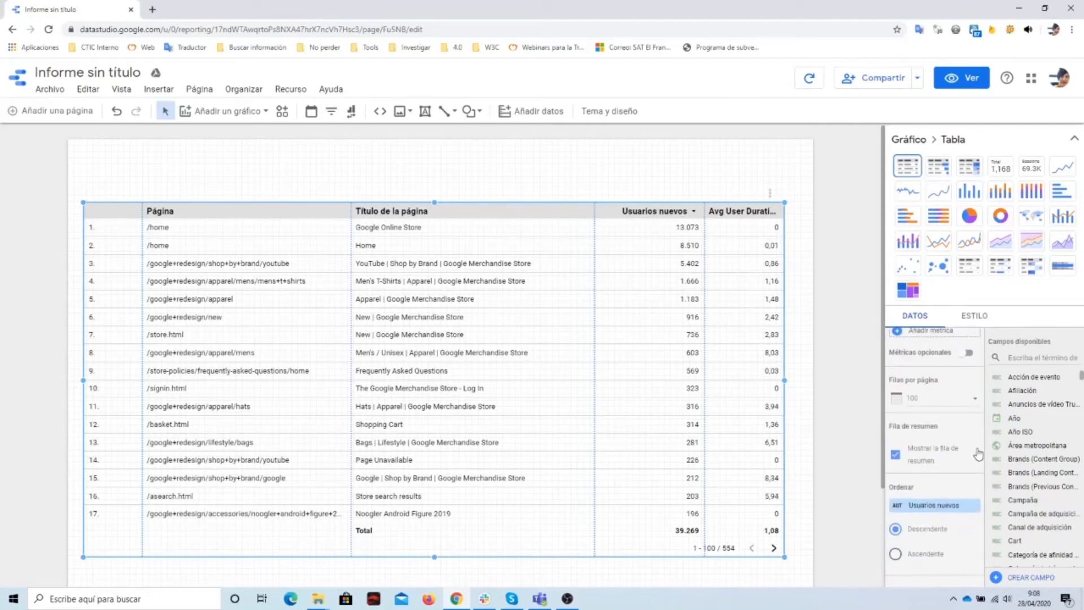
scroll(953, 475, "down", 5)
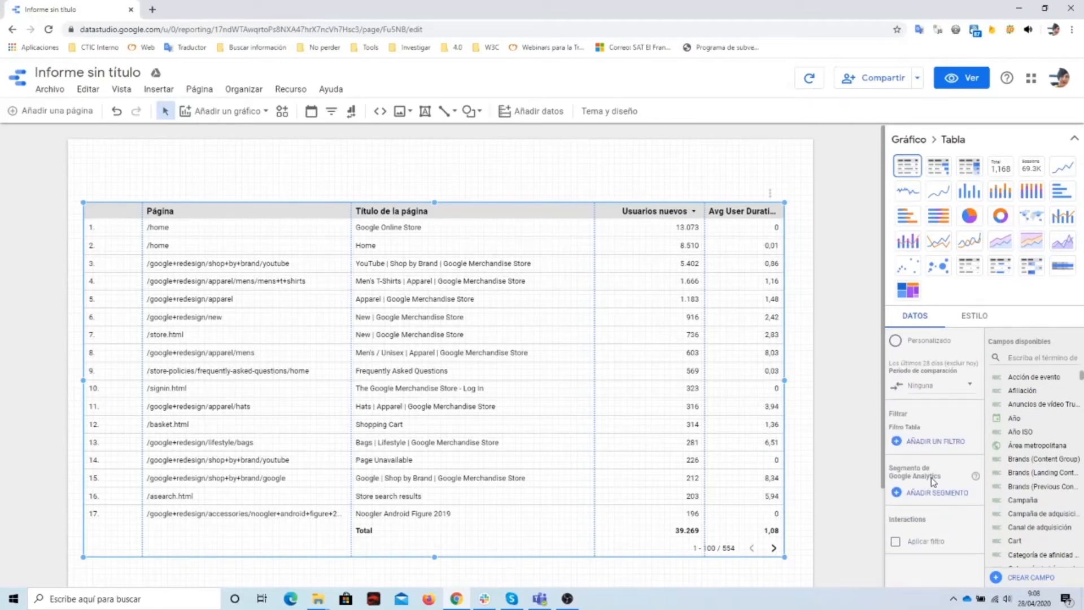
scroll(940, 469, "up", 3)
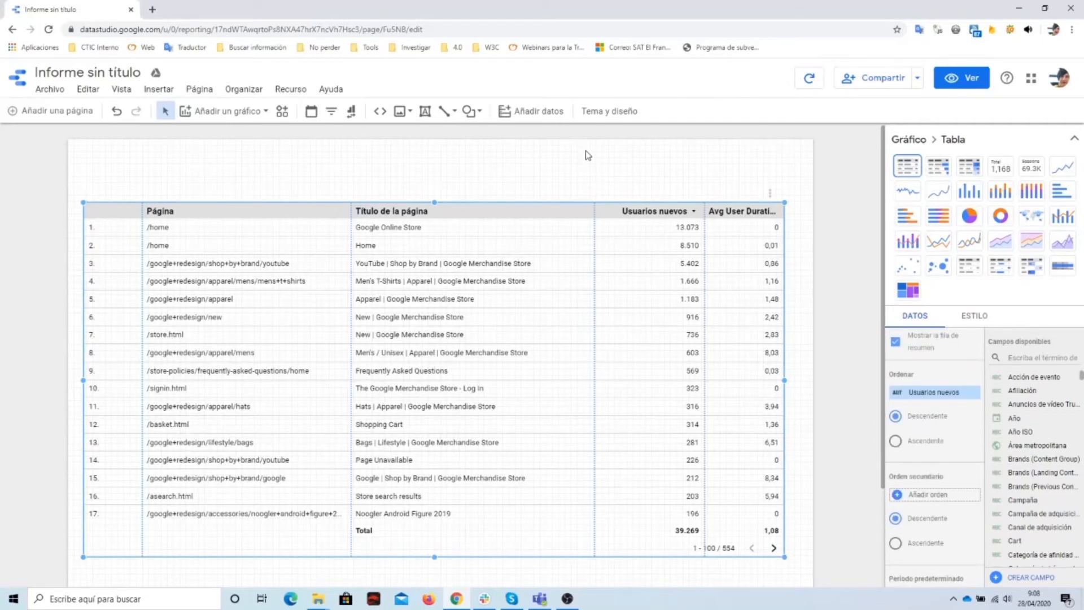
left_click_drag(586, 209, 592, 231)
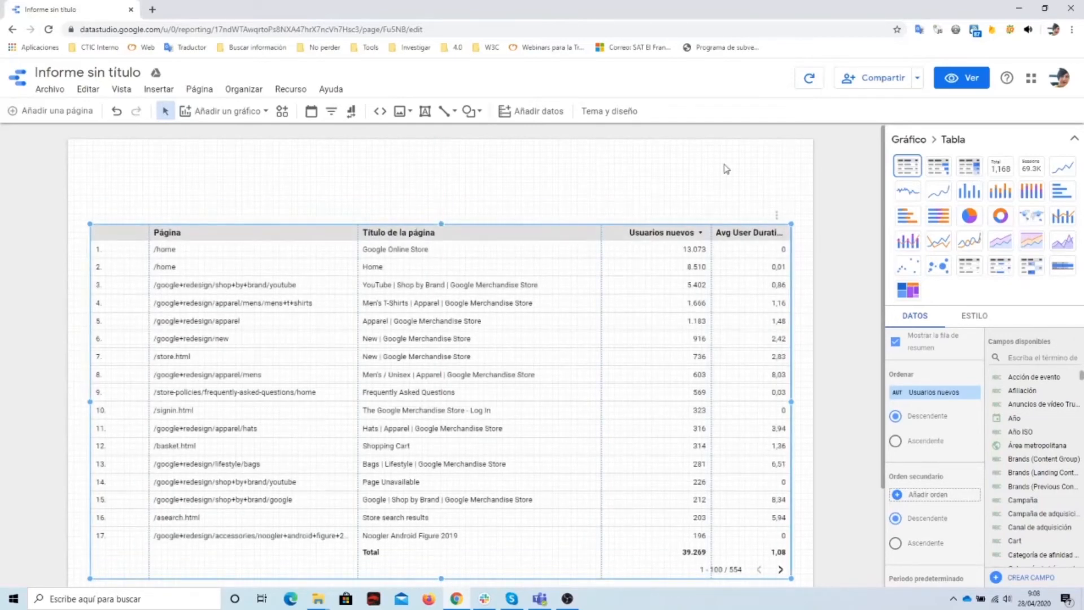
- Preview the report, return to editing and place a date range control above the table's left end
left_click(964, 84)
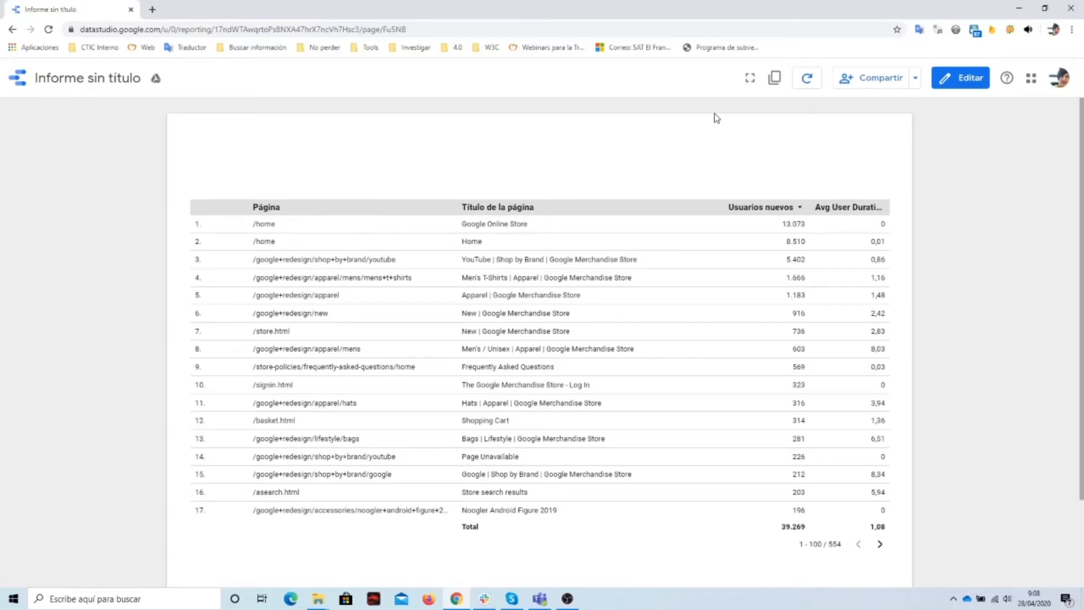
left_click(954, 82)
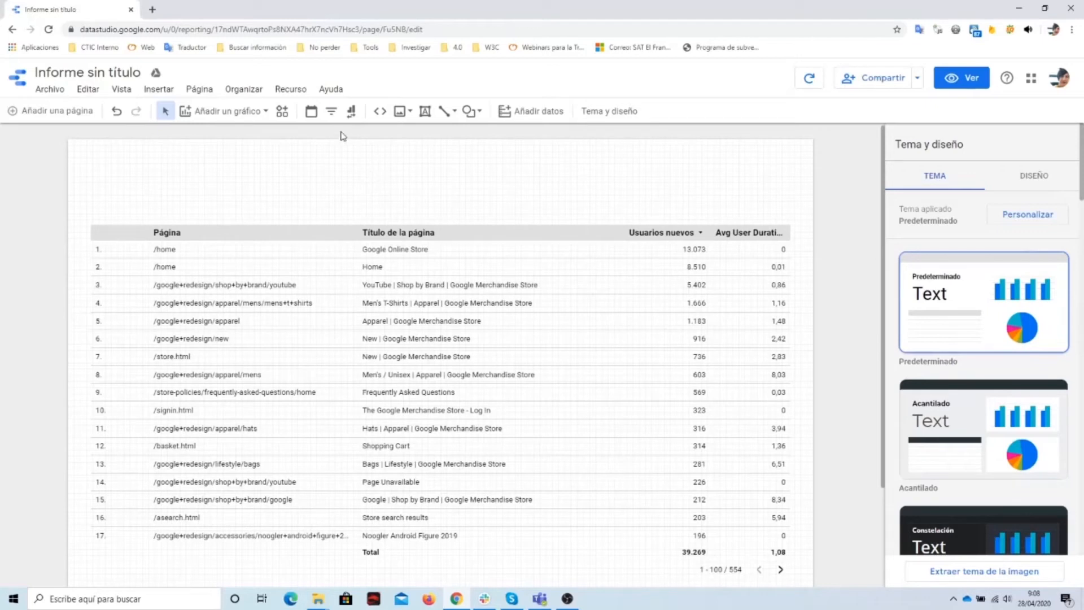
left_click(312, 112)
left_click(96, 162)
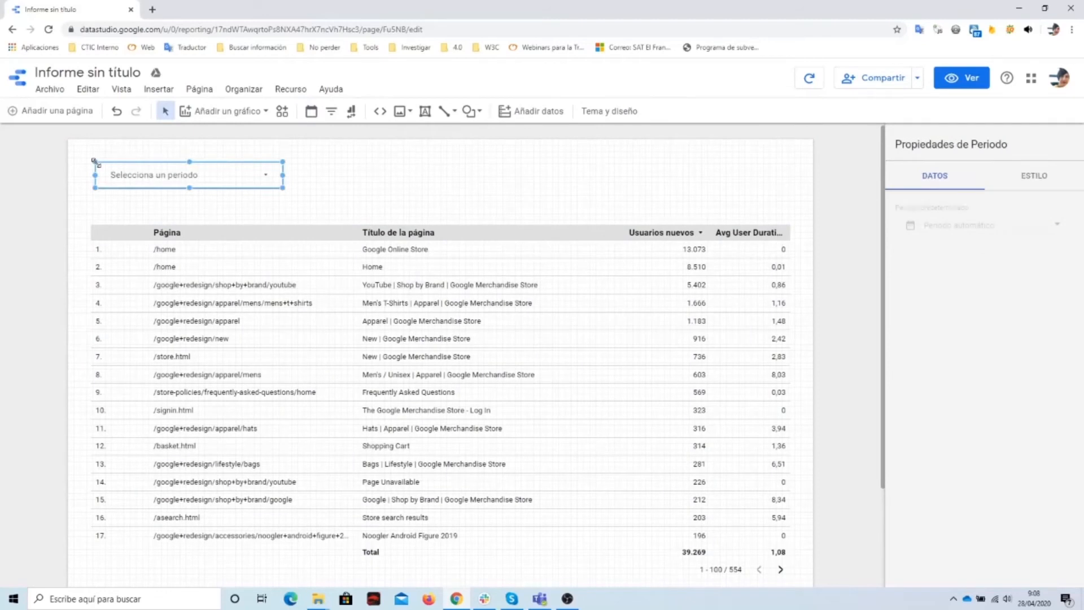
- Set the date range control's default period to Este trimestre hasta la fecha
left_click(982, 227)
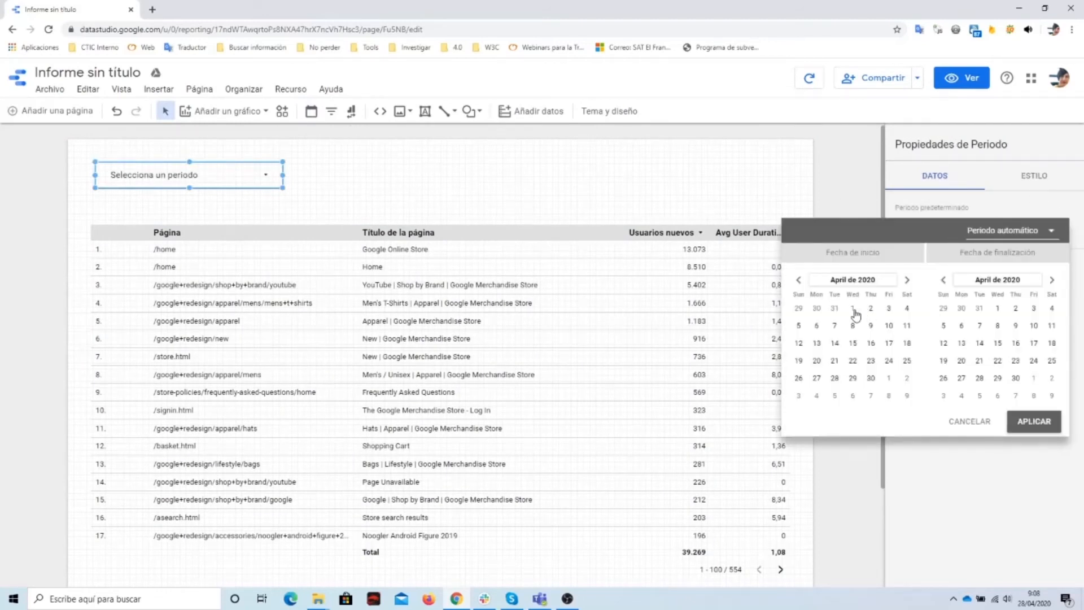
left_click(1017, 231)
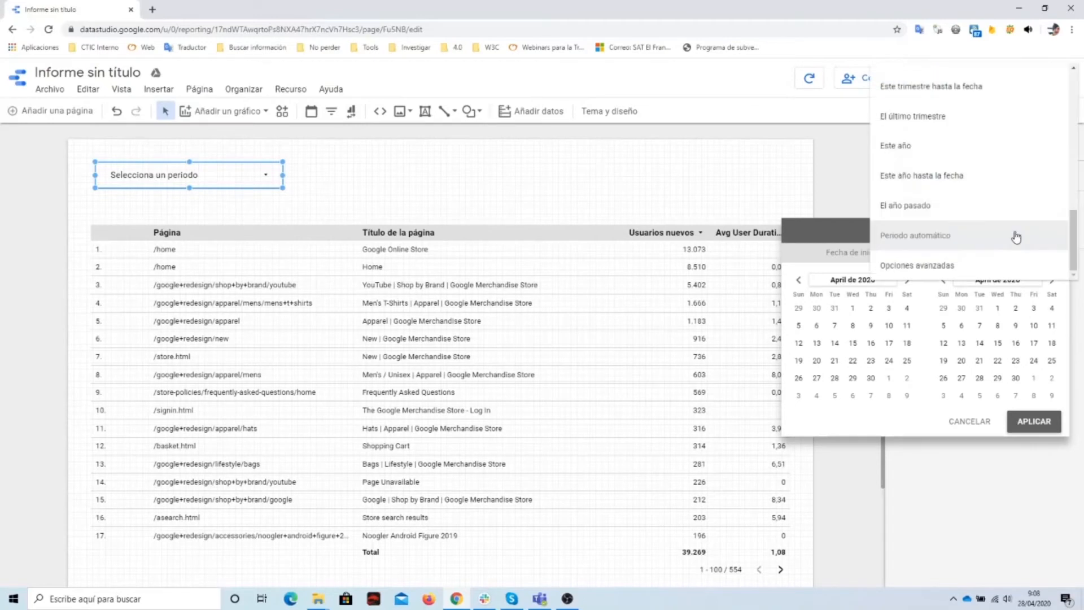
left_click(962, 89)
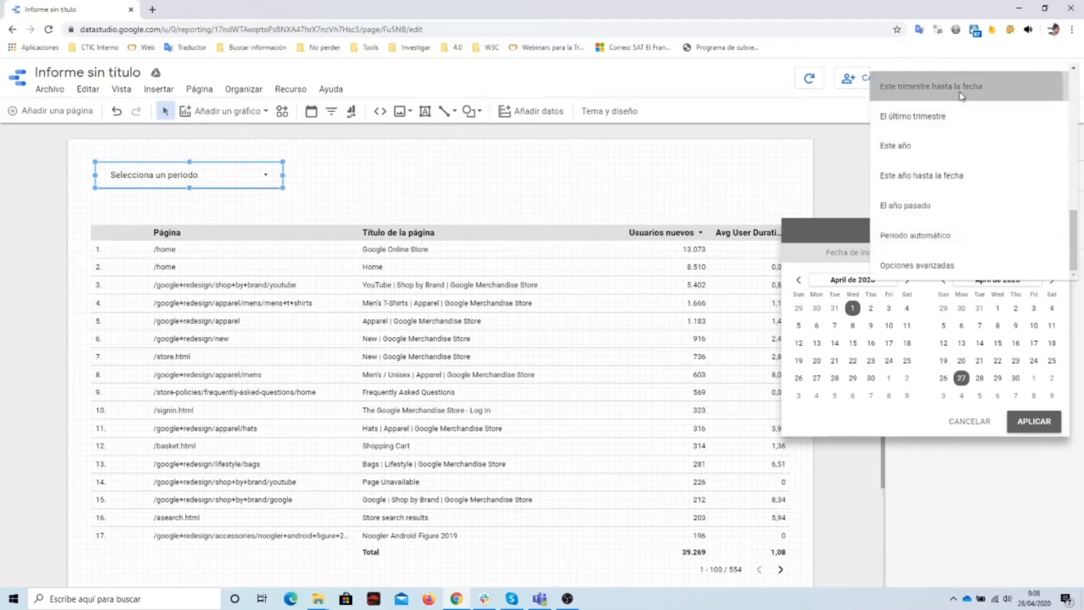
left_click(1033, 423)
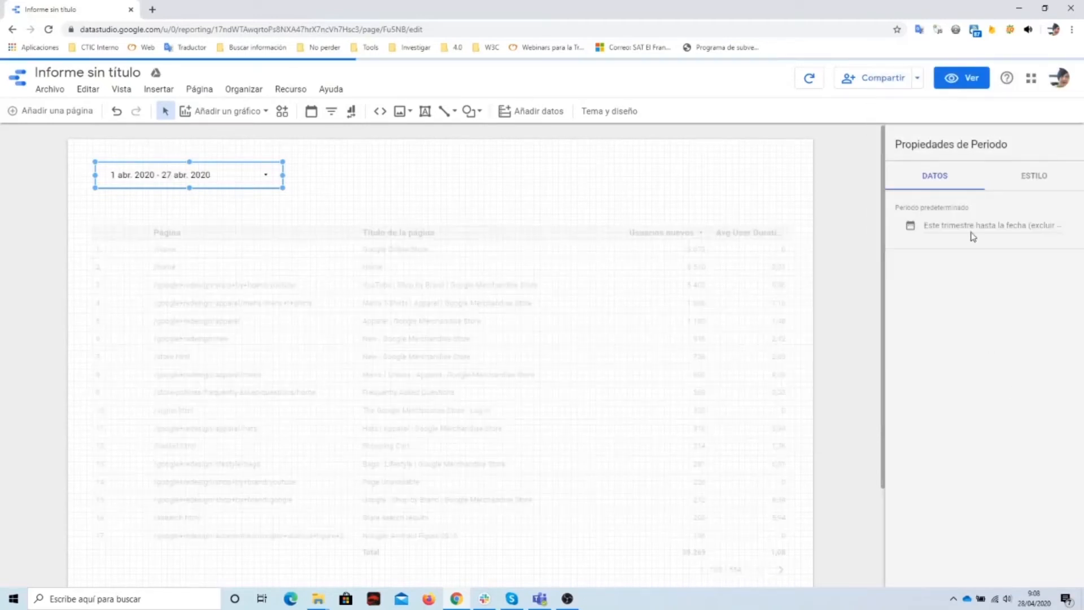
- Open the report in view mode and filter it with the date control to 1–9 April 2020
left_click(970, 79)
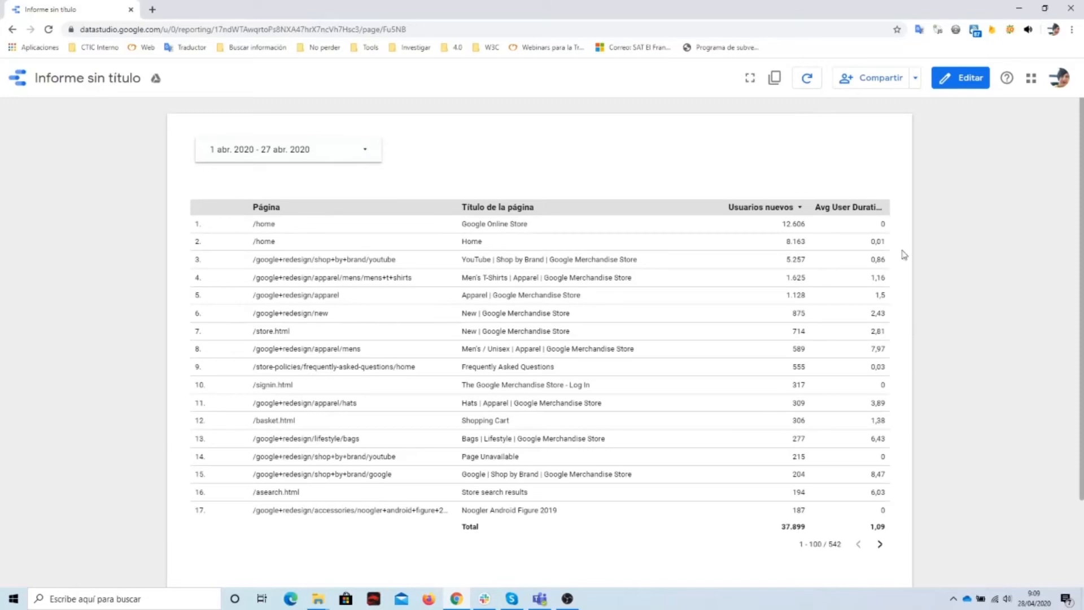
left_click(957, 78)
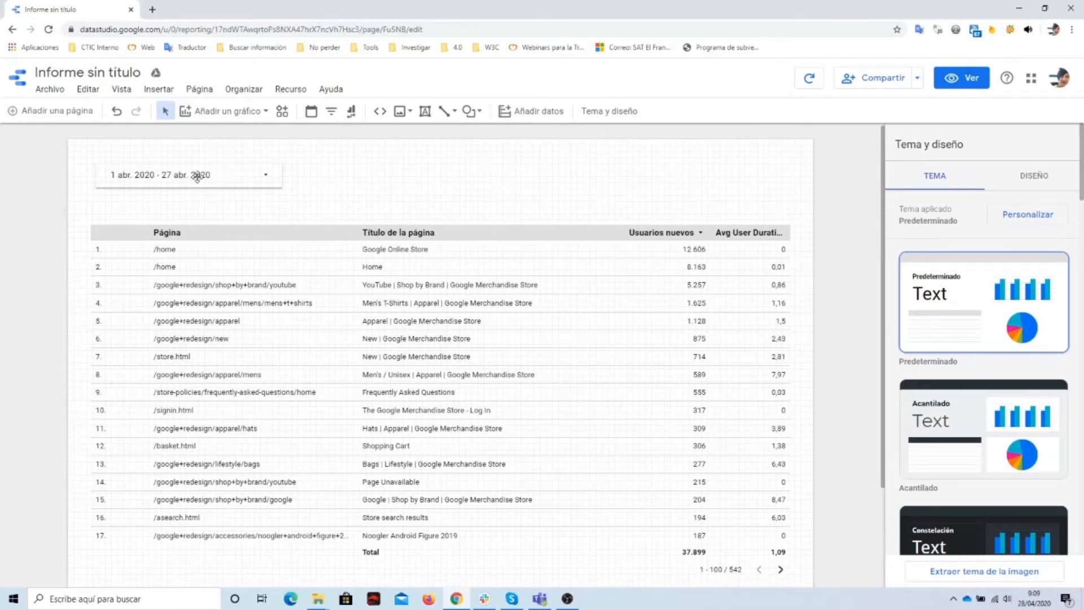
left_click(967, 78)
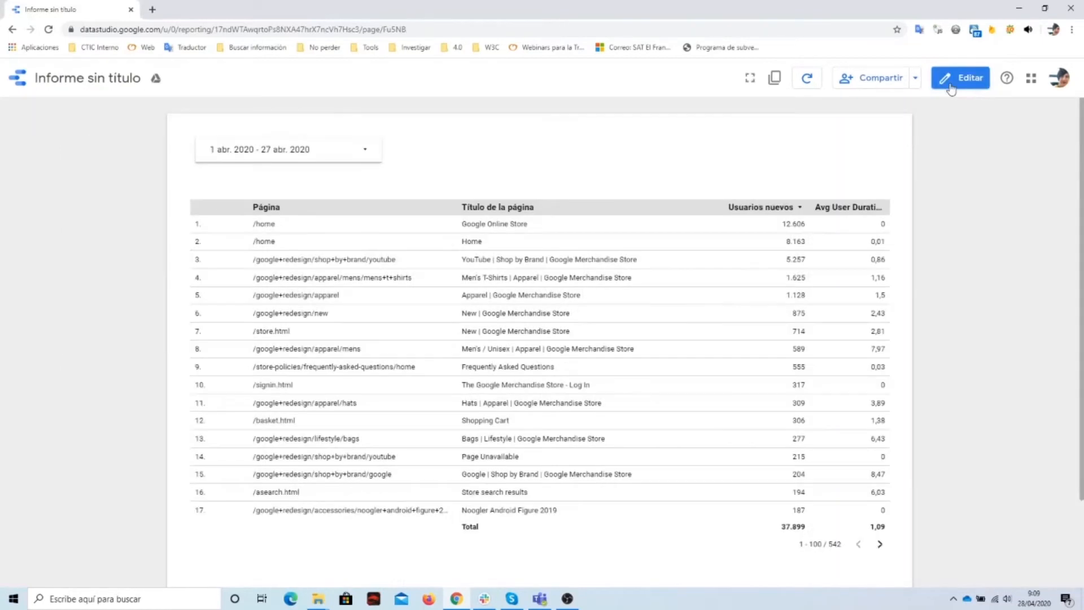
left_click(364, 151)
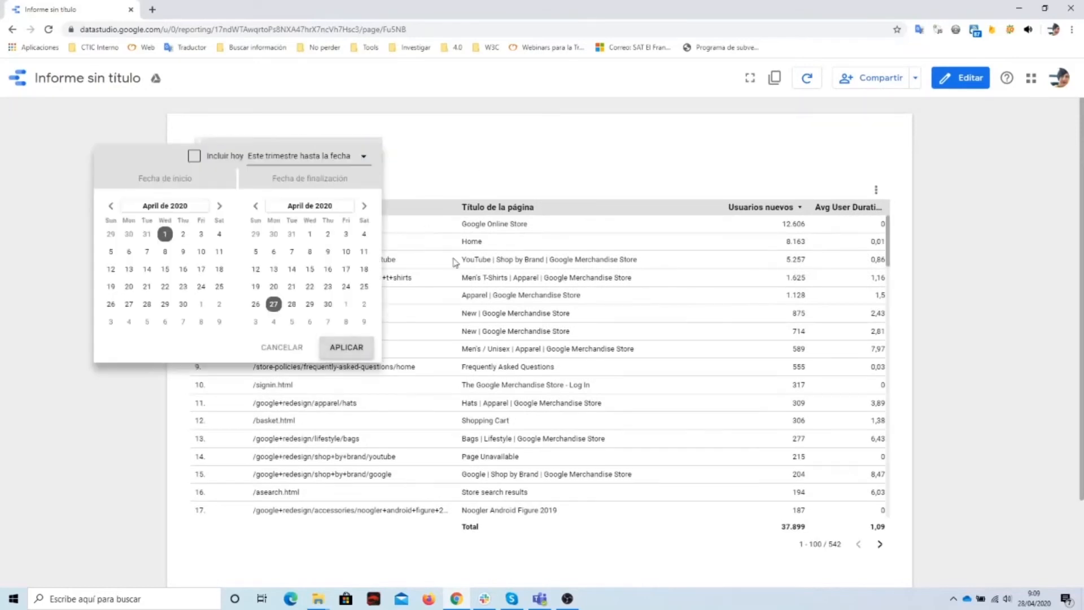
left_click(311, 235)
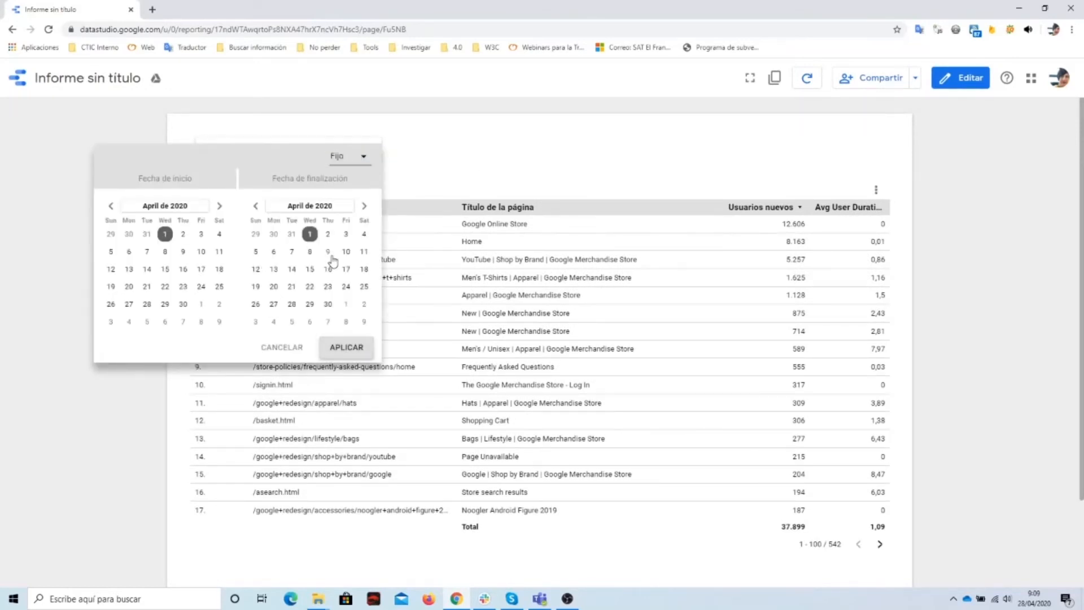
left_click(328, 252)
left_click(347, 348)
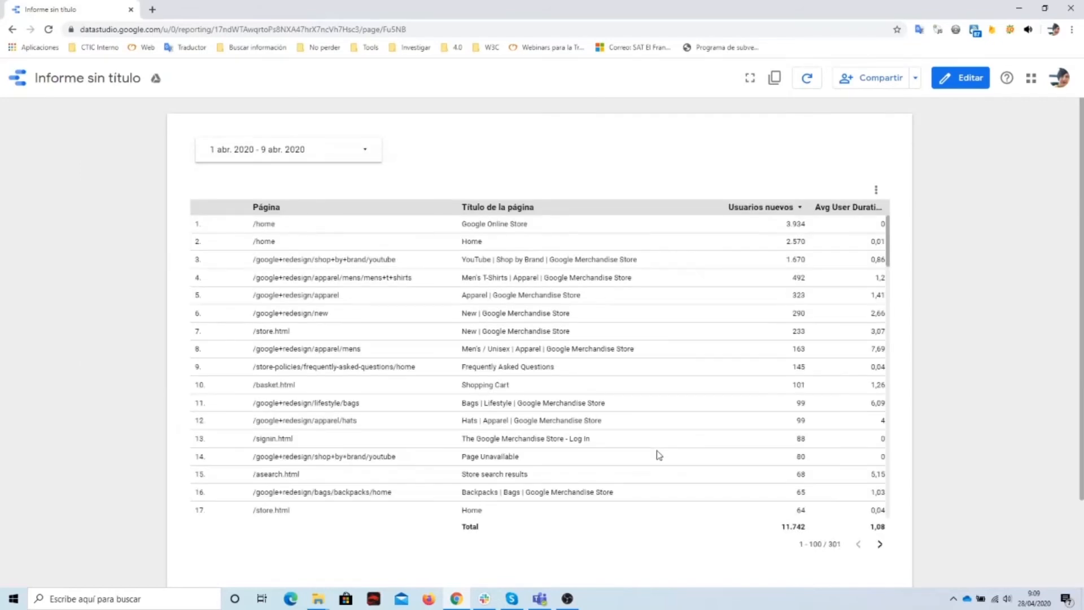
- Narrow the report's date filter to 8–9 April 2020 and finally to 8 April 2020 alone
left_click(365, 151)
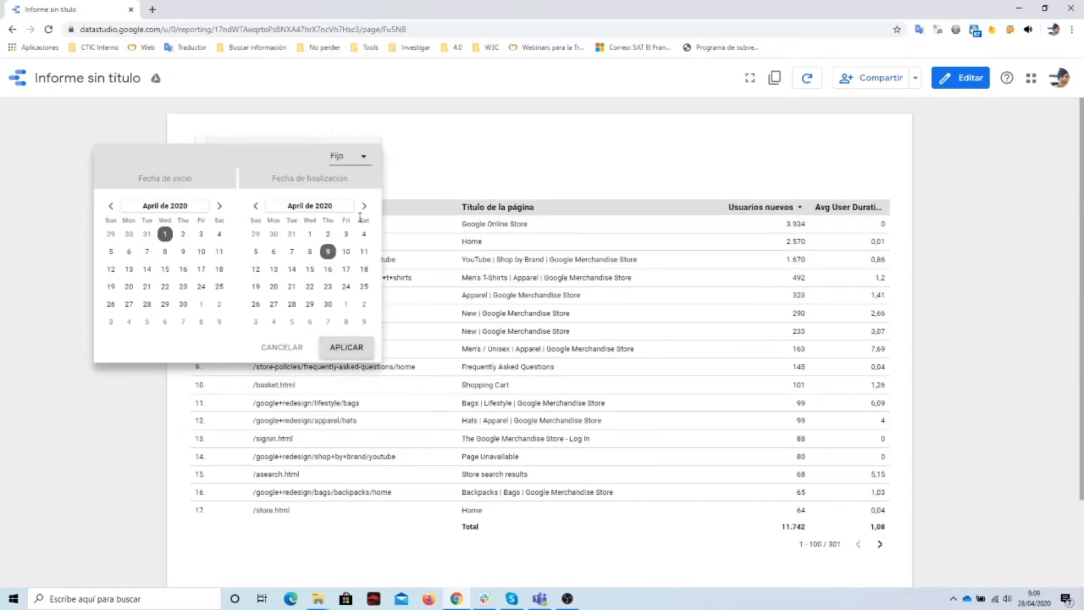
left_click(165, 251)
left_click(353, 350)
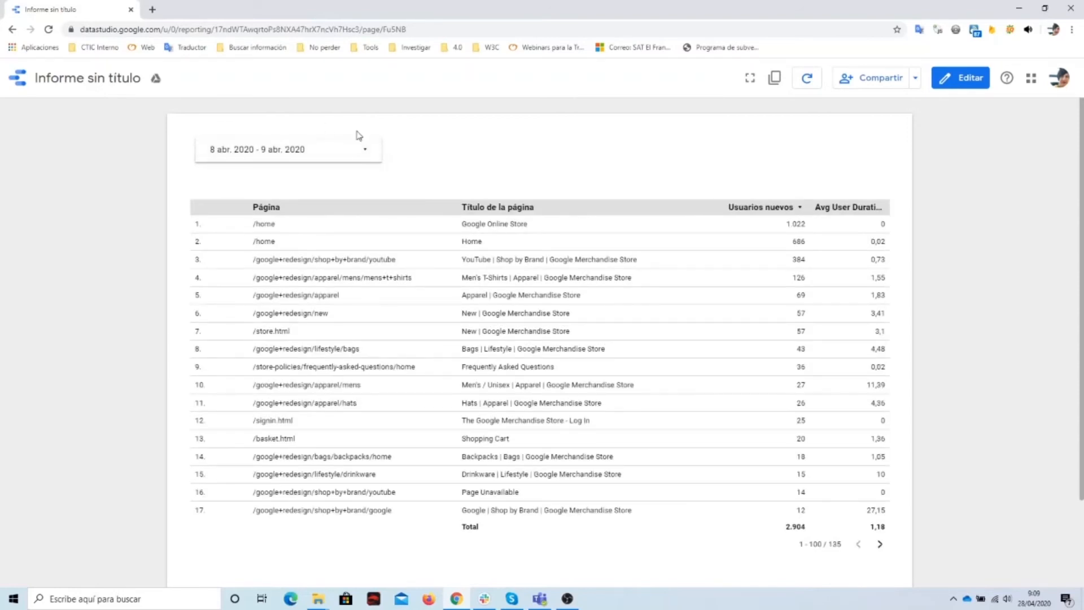
left_click(367, 153)
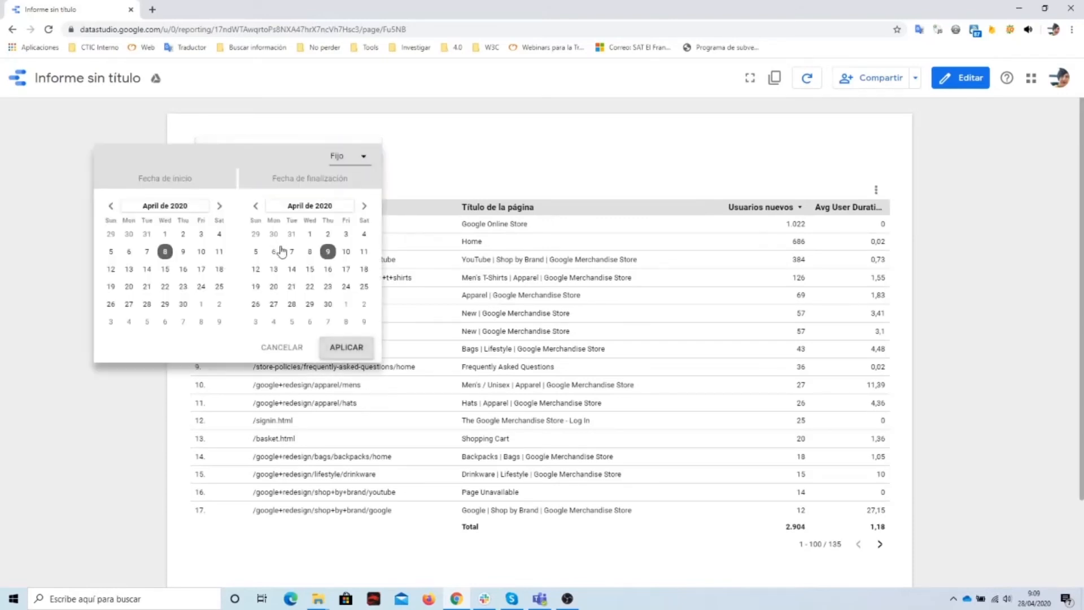
left_click(310, 252)
left_click(349, 347)
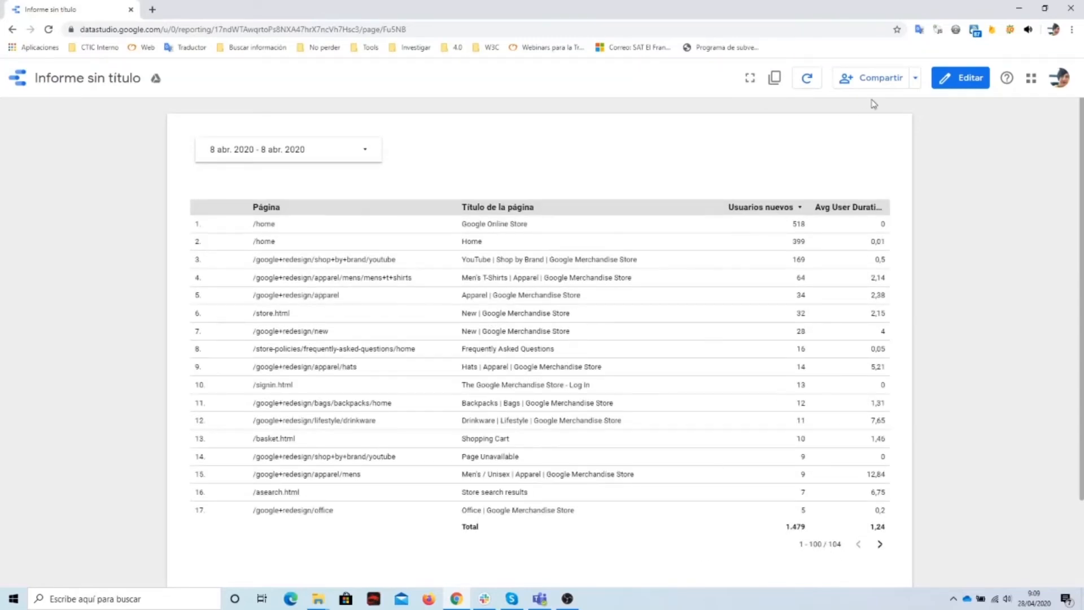
- Return to editing the report and place a filter control beside the date range control
left_click(955, 83)
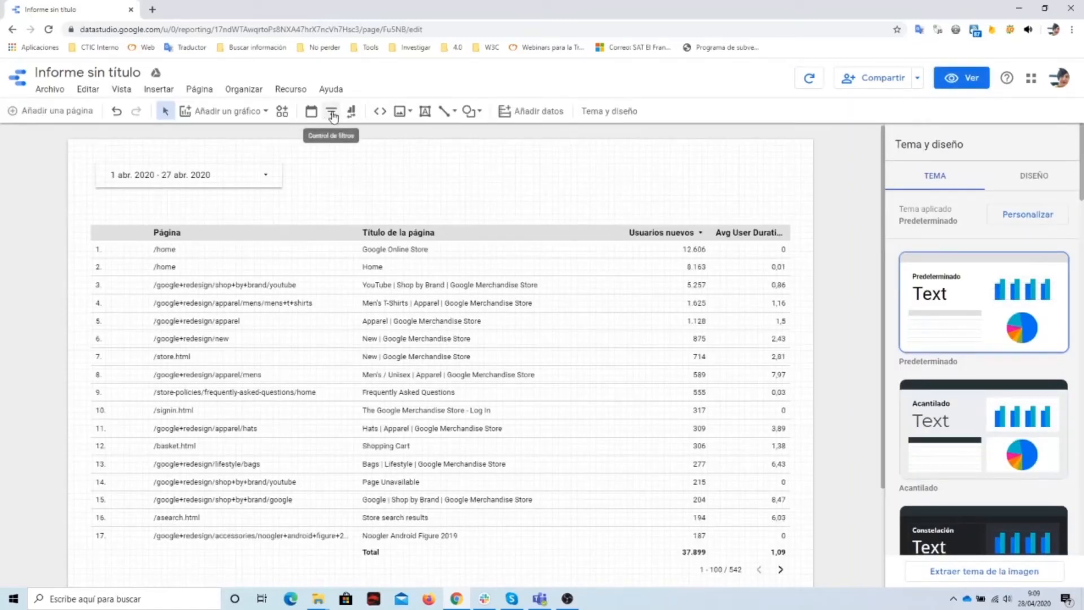
left_click(332, 114)
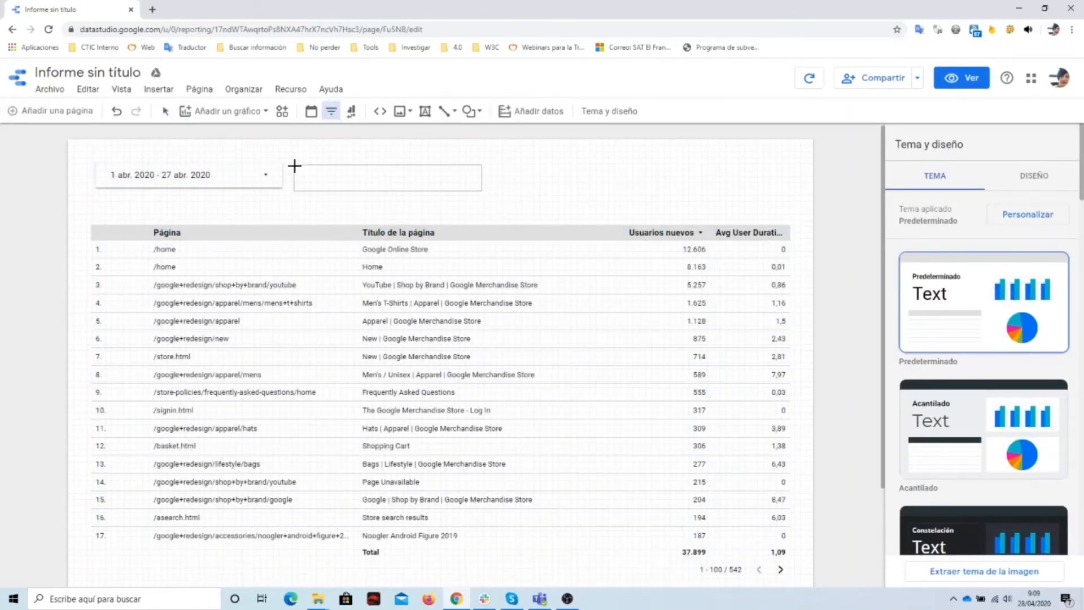
left_click(293, 163)
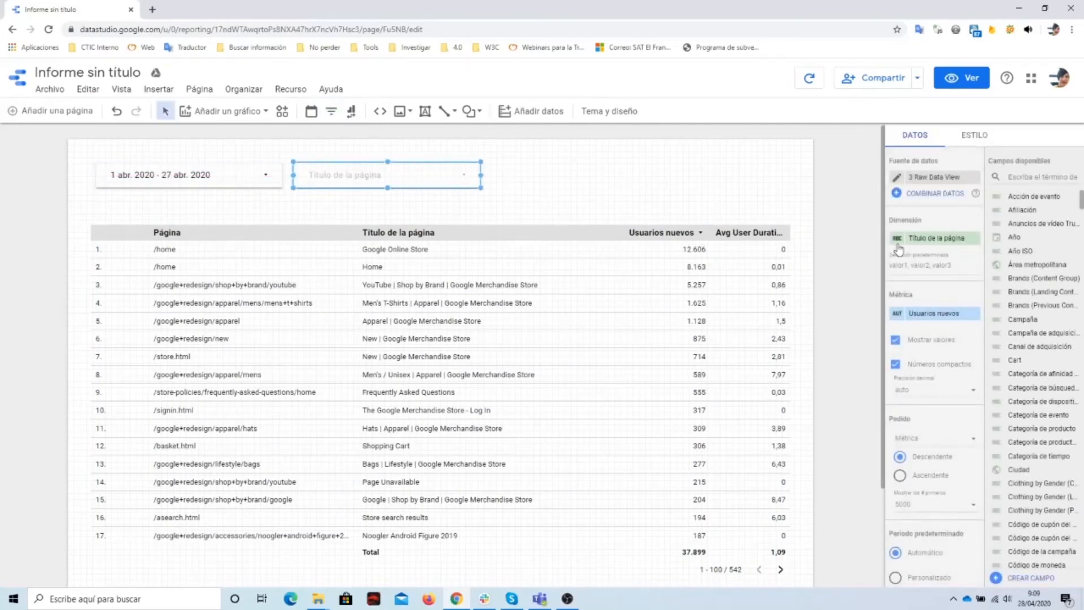
- Find the País field by searching for "pa" and set it as the filter control's dimension
scroll(1071, 451, "down", 5)
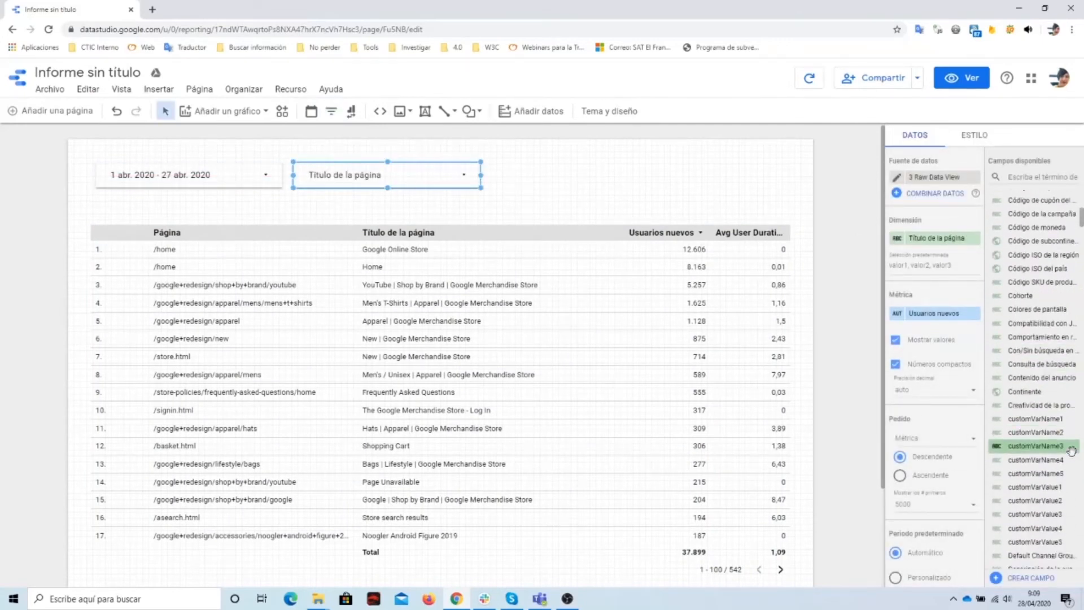
scroll(1071, 451, "up", 6)
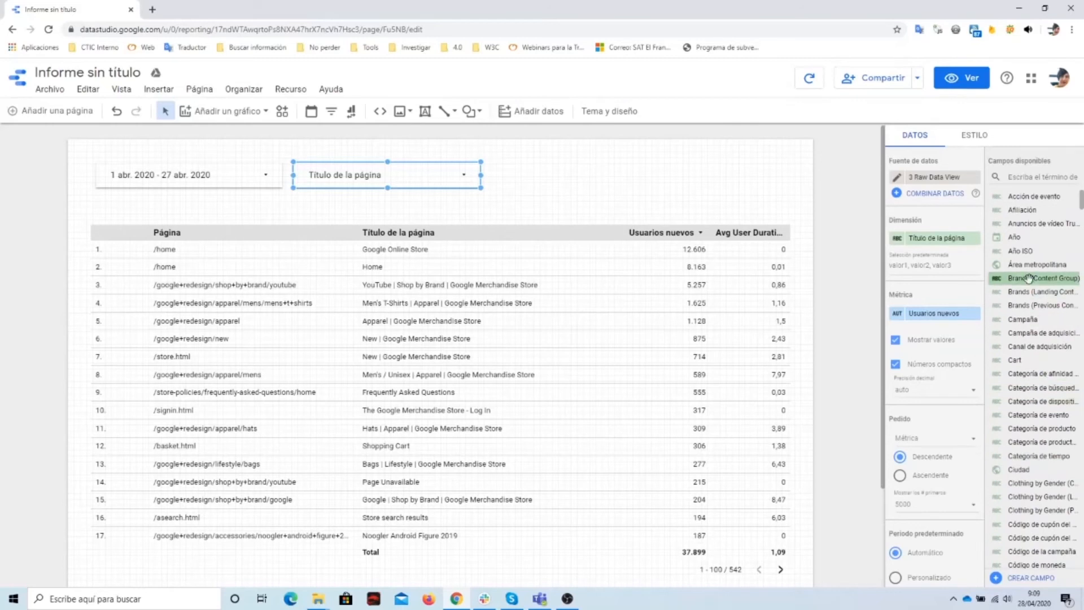
left_click(1031, 179)
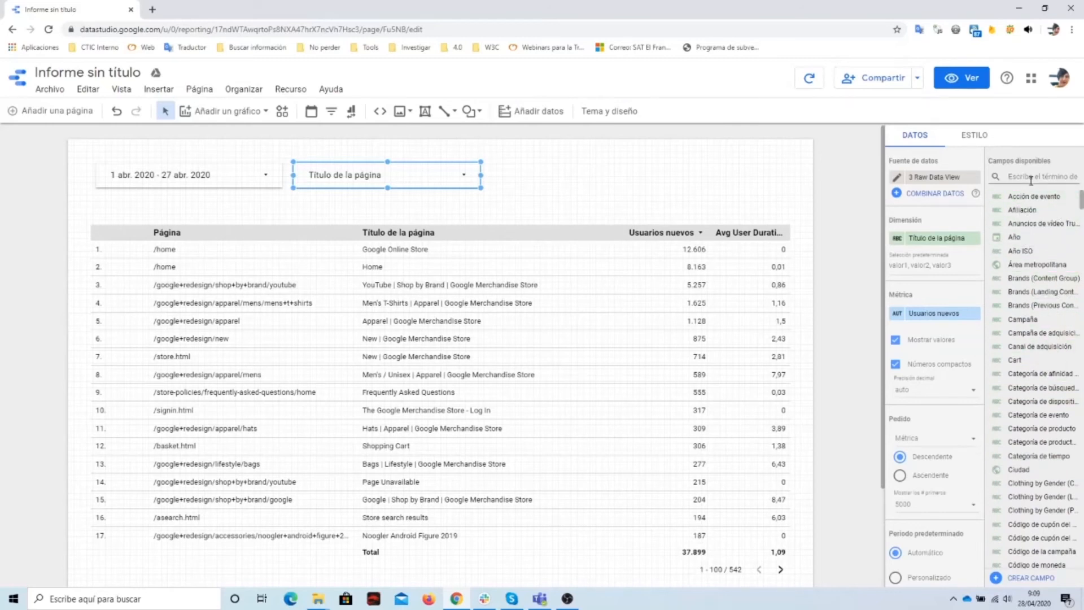
type("pa")
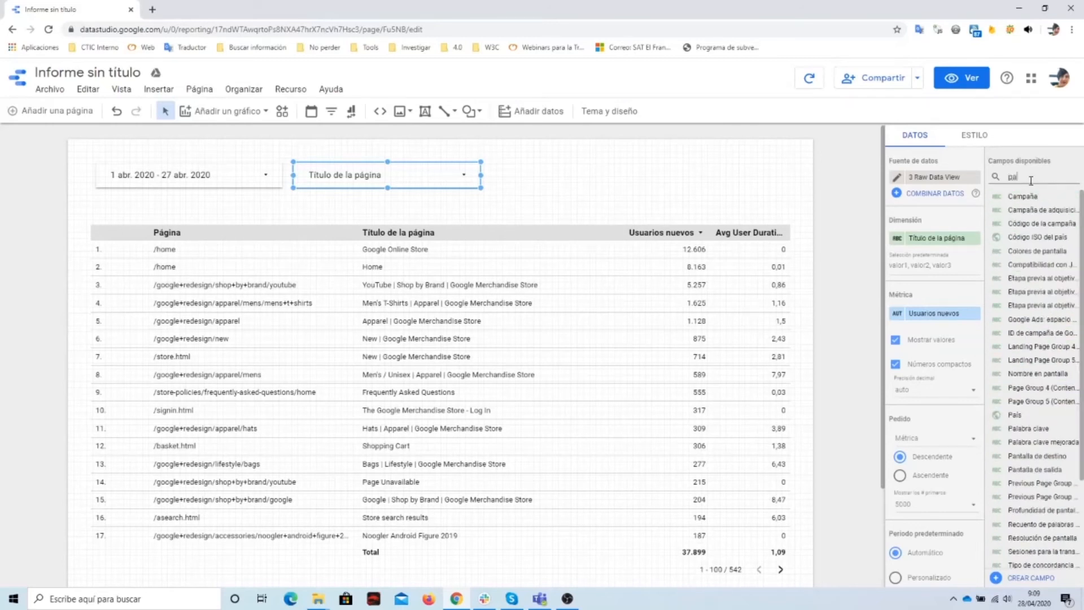
left_click_drag(1033, 416, 920, 232)
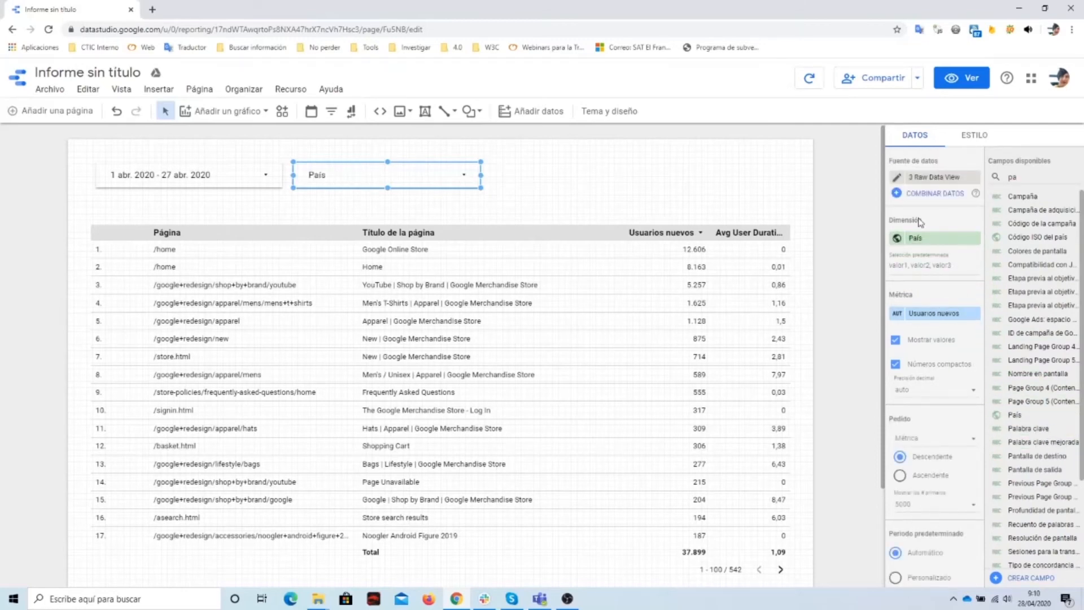
- Open the report in view mode and filter País to United Kingdom only
left_click(961, 84)
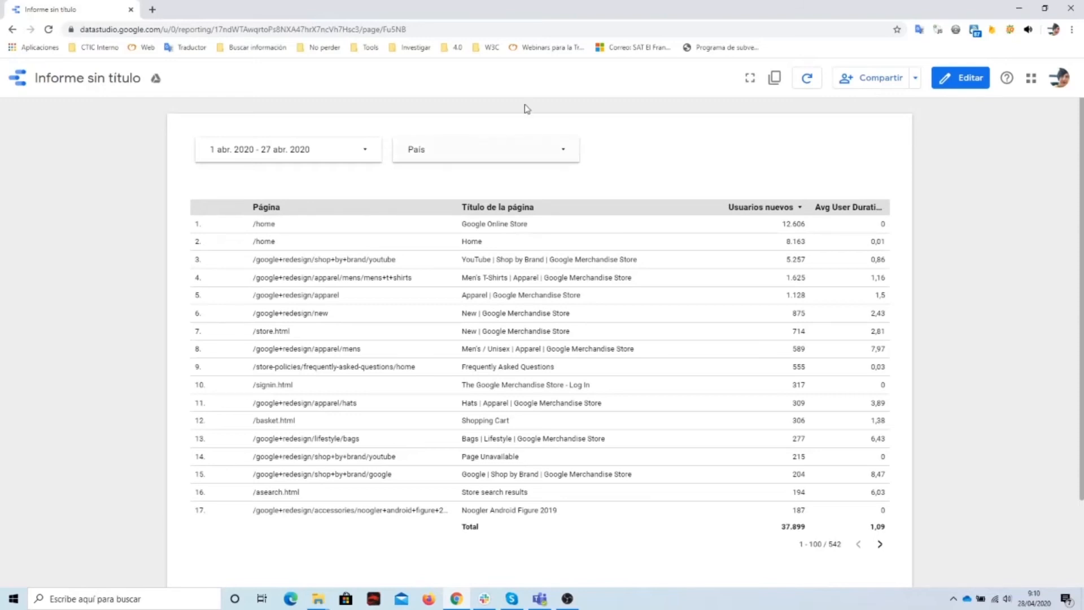
left_click(567, 151)
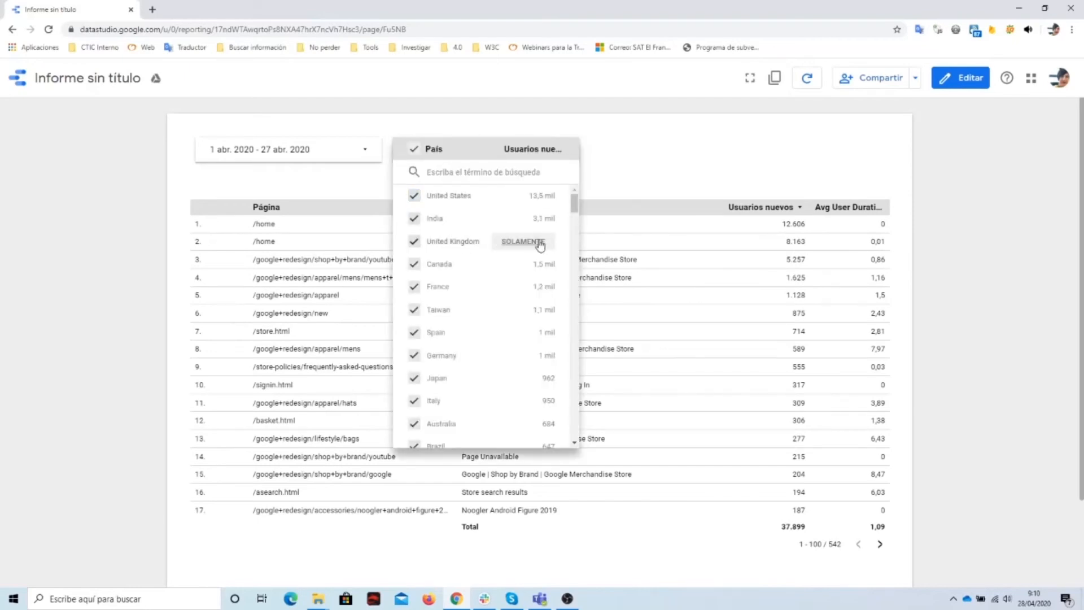
left_click(534, 245)
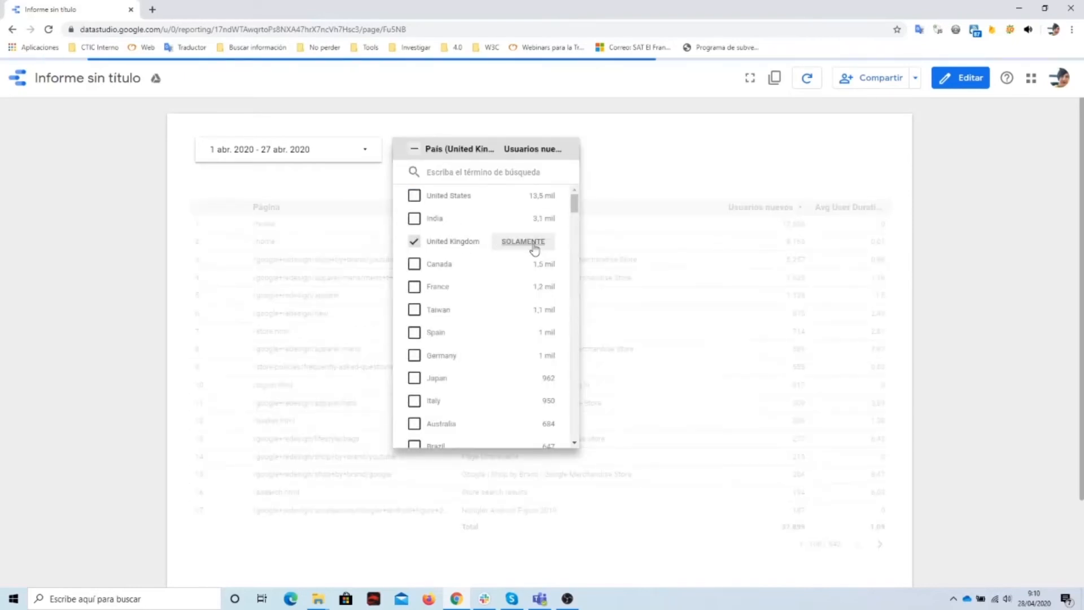
left_click(849, 156)
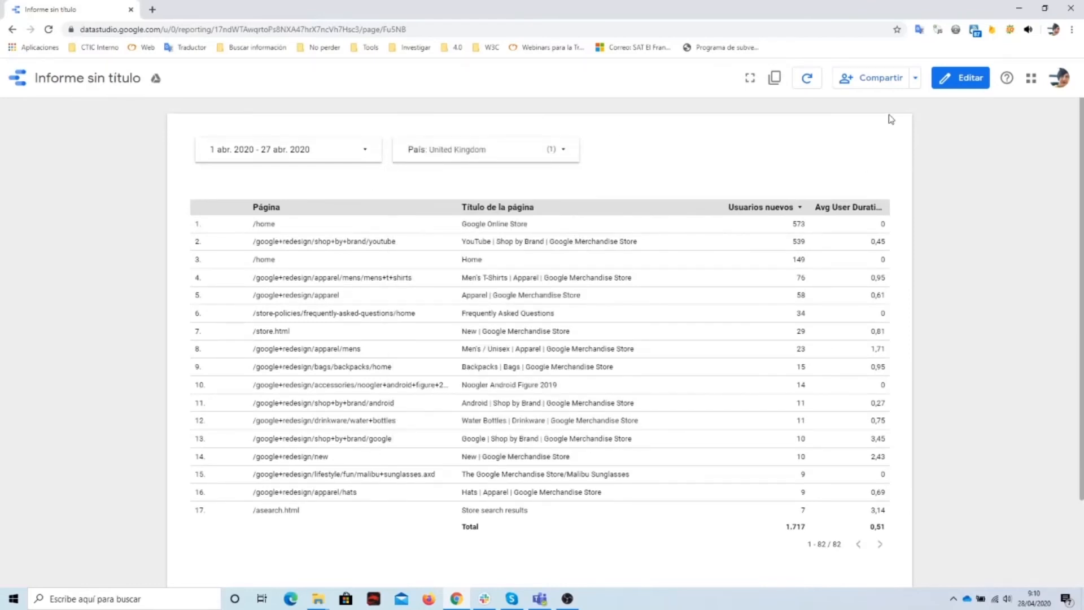
- Return to editing and move the date range and País controls down, just above the table
left_click(954, 78)
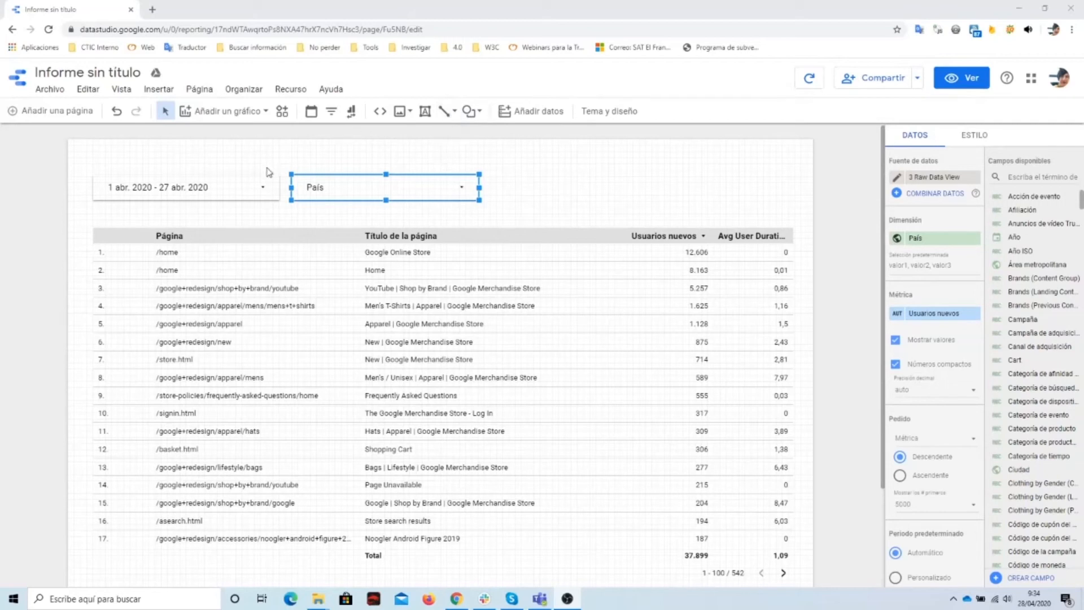
left_click_drag(216, 189, 220, 206)
left_click_drag(322, 189, 325, 204)
left_click(358, 154)
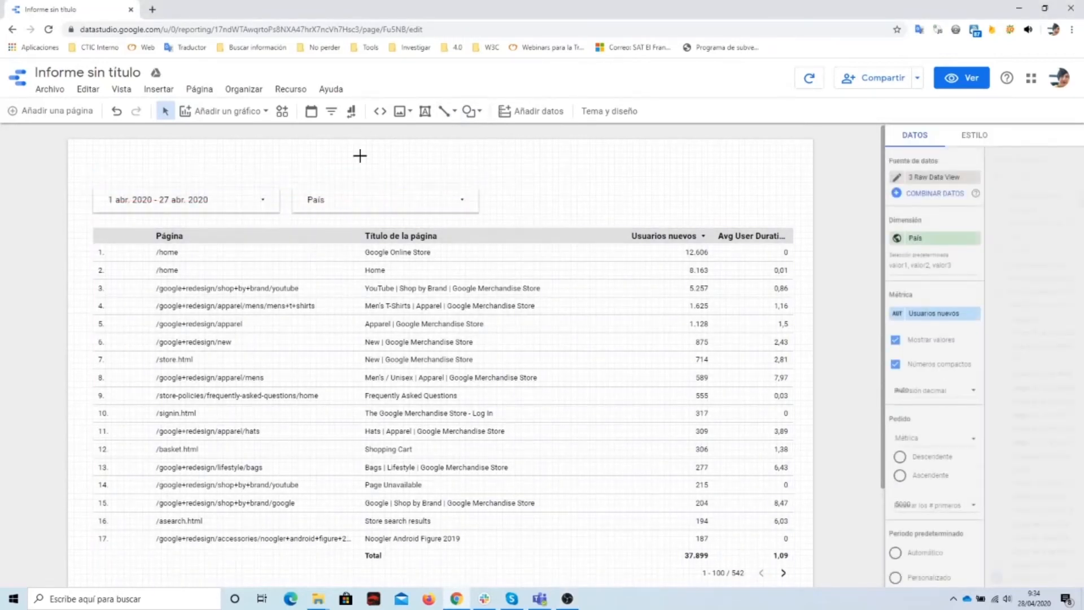
- Insert the LOGOCTICBLANCO.png image from its fundacionctic.org URL and place it, reduced in size, in the page's upper-left corner
left_click(397, 109)
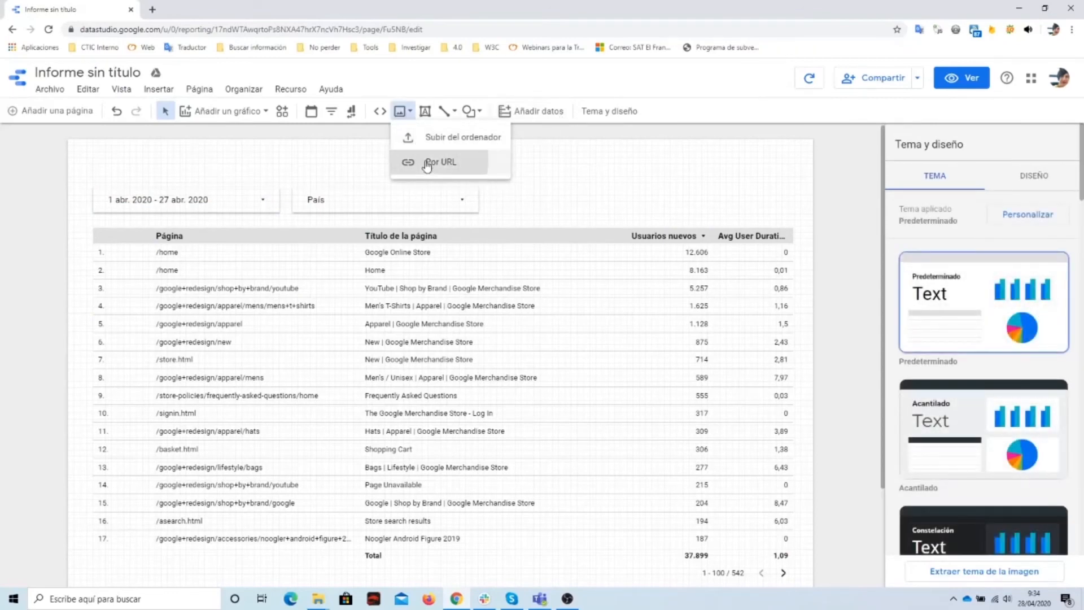
left_click(424, 161)
right_click(466, 320)
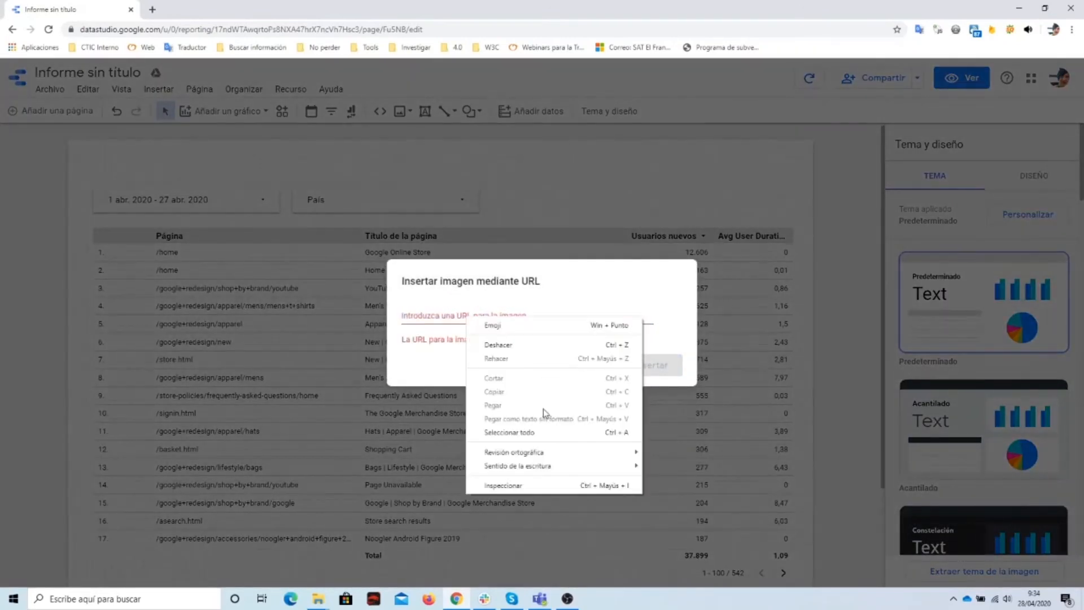
left_click(435, 327)
right_click(434, 317)
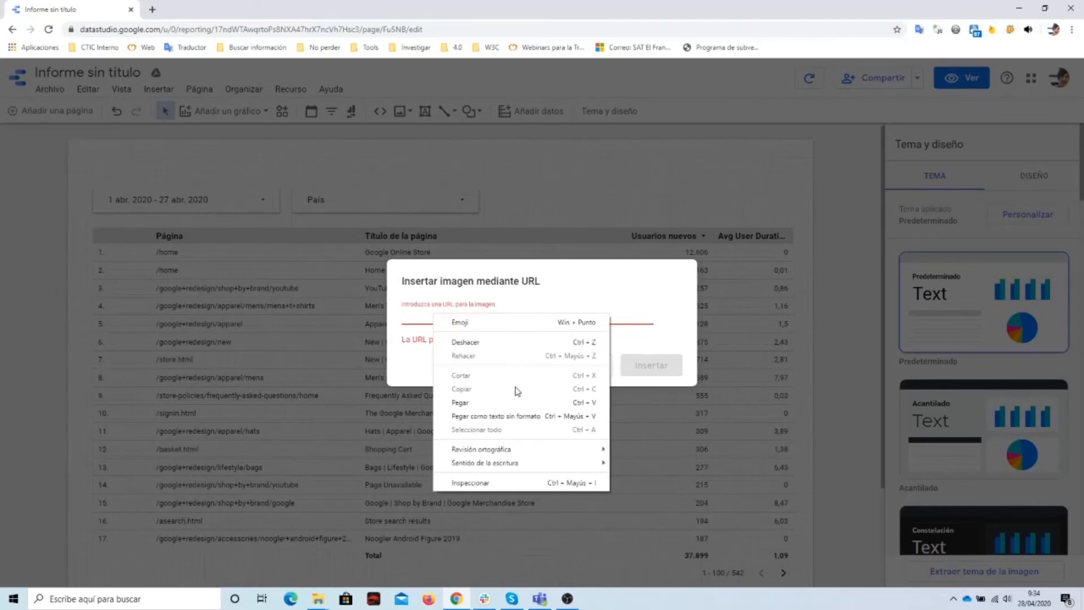
left_click(496, 403)
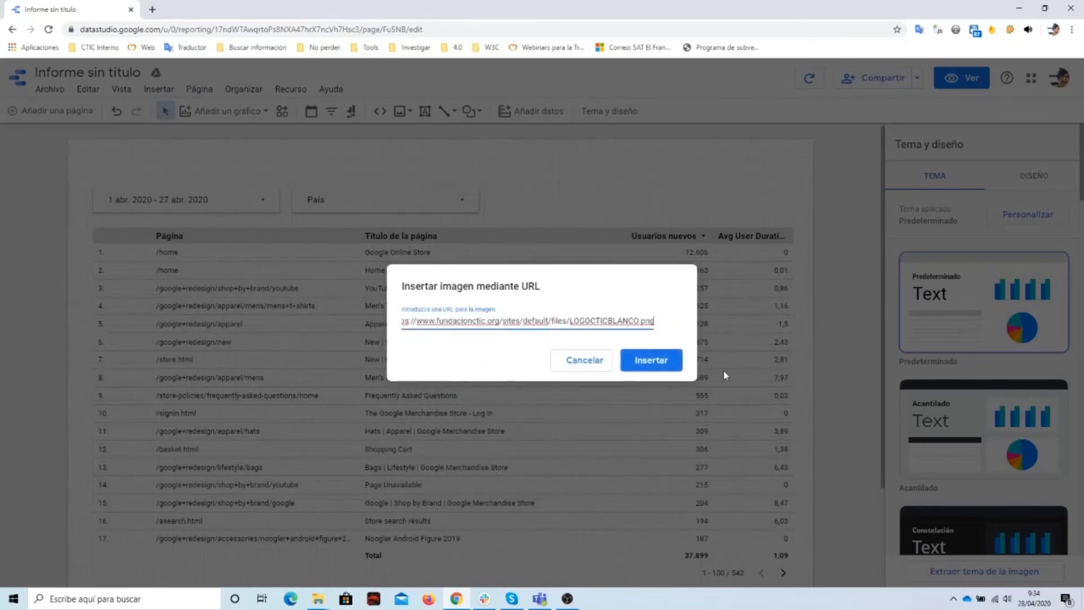
left_click(642, 364)
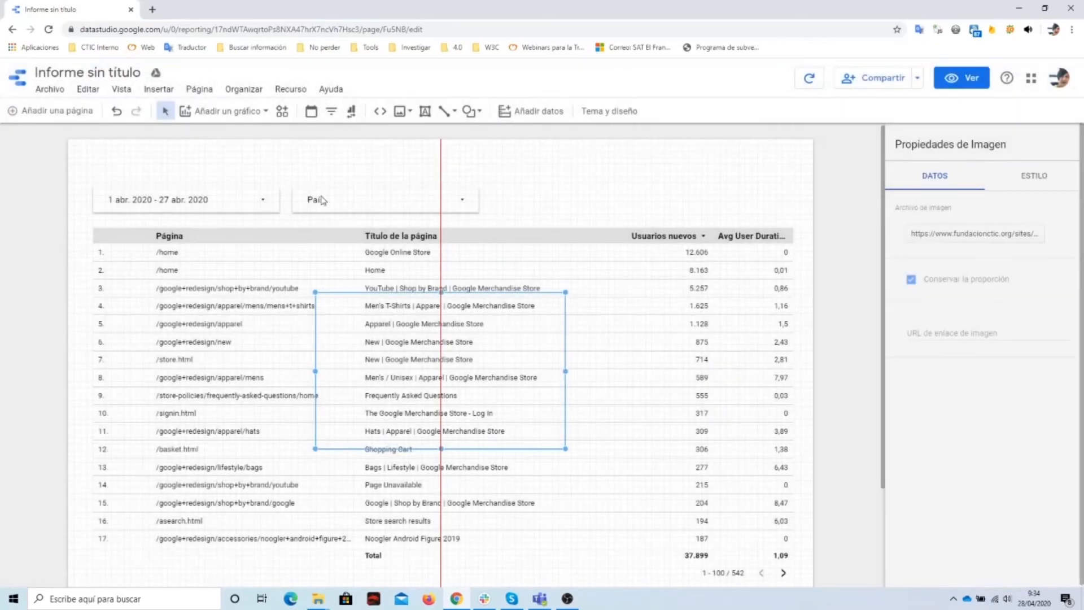
left_click_drag(554, 345, 500, 158)
left_click_drag(581, 164, 151, 171)
- Draw a rectangle above the País control and move it over the white logo
left_click(471, 111)
left_click(515, 142)
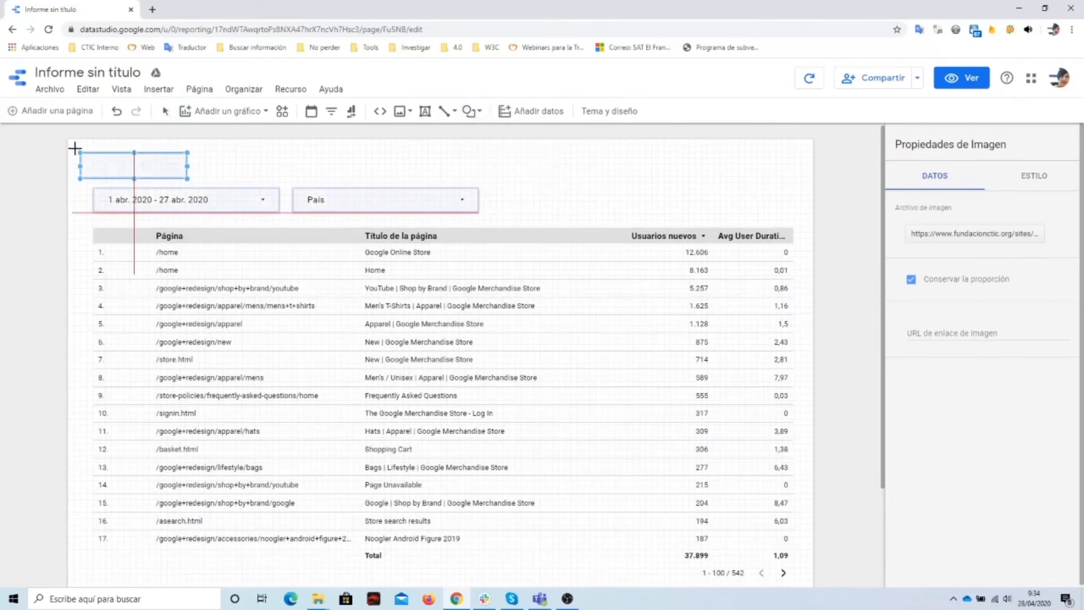
left_click_drag(307, 146, 471, 188)
mouse_move(400, 161)
left_mouse_down()
mouse_move(142, 164)
mouse_move(171, 163)
left_mouse_up()
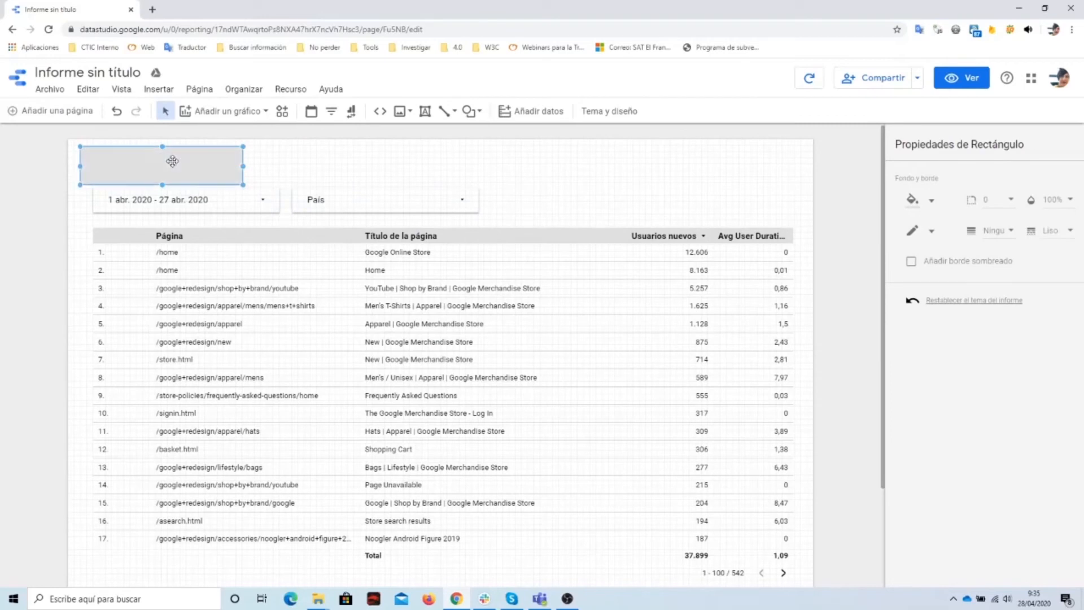
- Send the rectangle to the back and shift it slightly left behind the logo
left_click(244, 90)
mouse_move(283, 112)
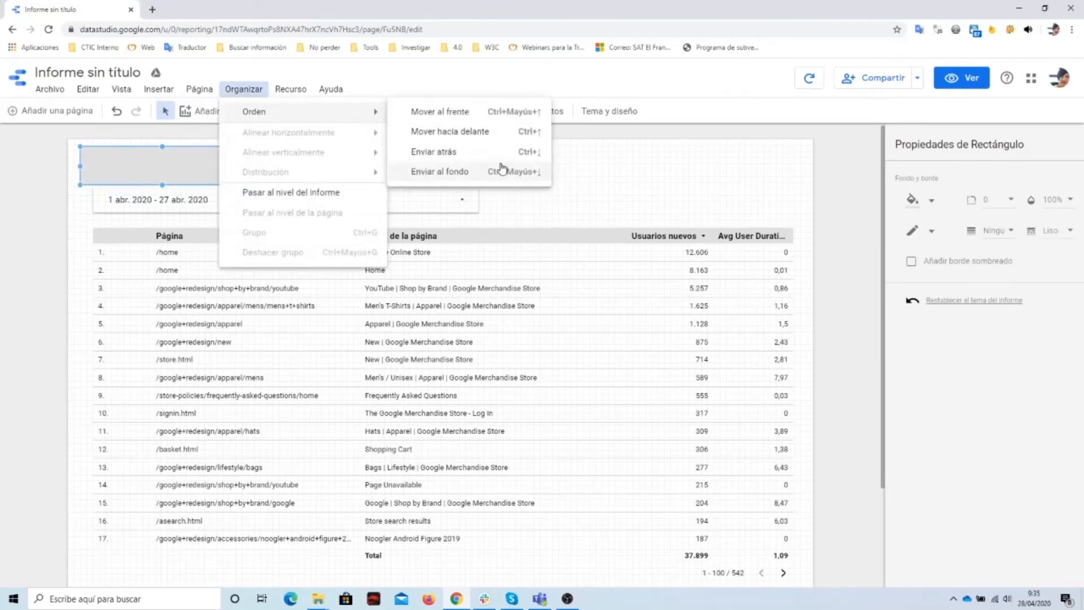
left_click(496, 169)
left_click_drag(219, 165, 212, 163)
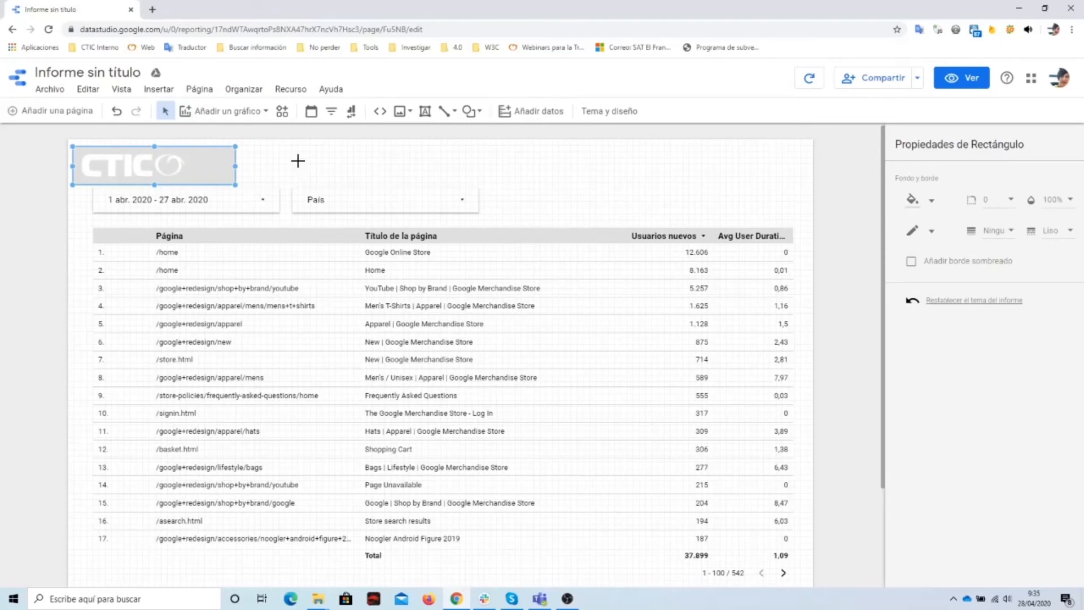
left_click(297, 160)
- Move the date range and País controls up into one row beside the logo
left_click_drag(234, 196, 375, 163)
left_click_drag(394, 201, 521, 177)
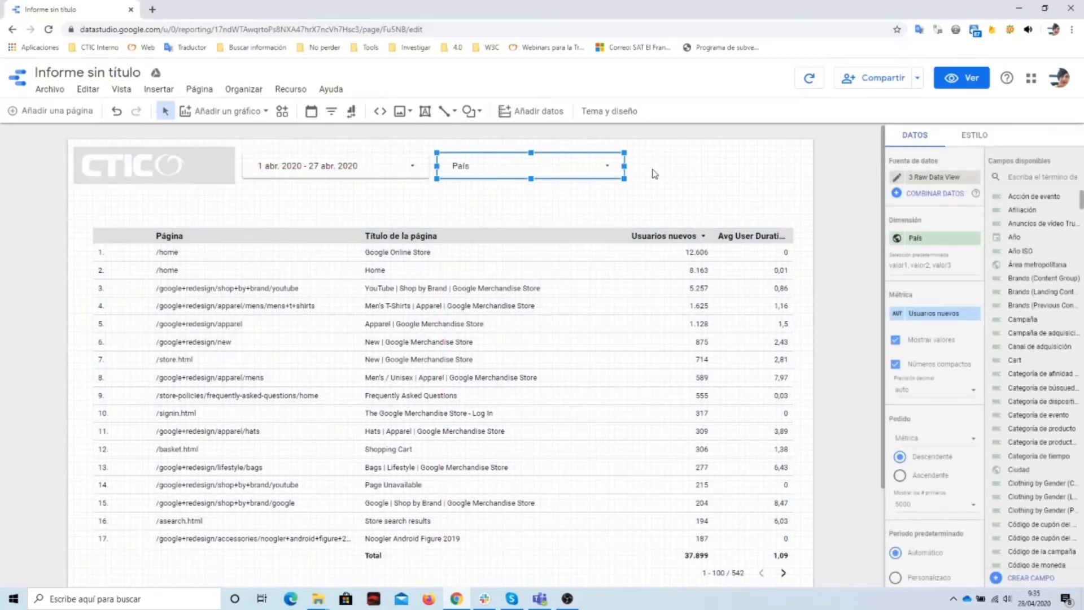
left_click(690, 159)
- Select the logo, its rectangle and both controls and make them report-level
left_click_drag(681, 182, 73, 149)
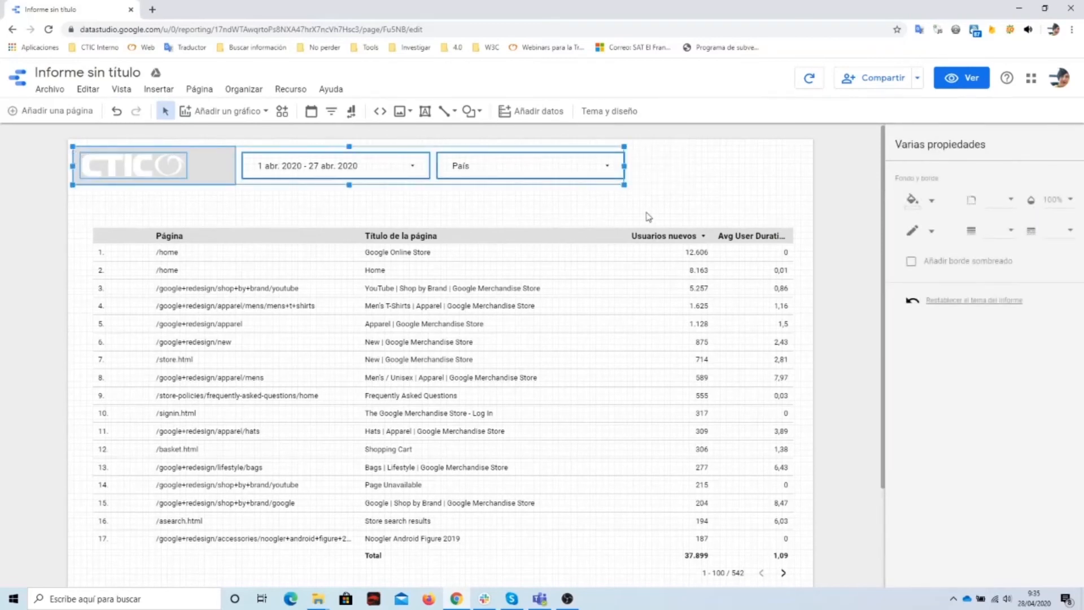
left_click(236, 93)
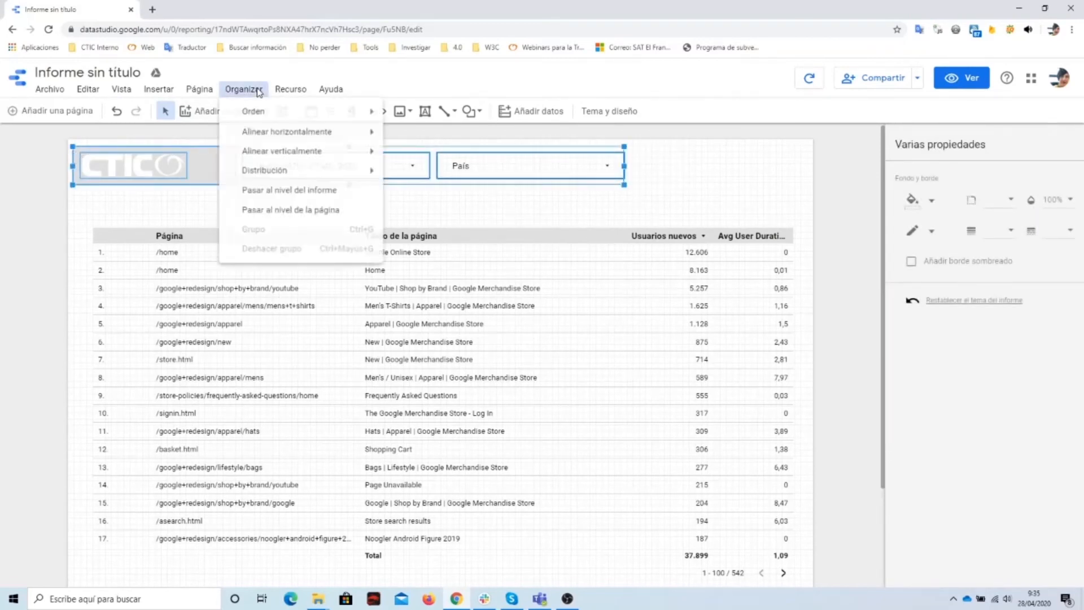
left_click(289, 193)
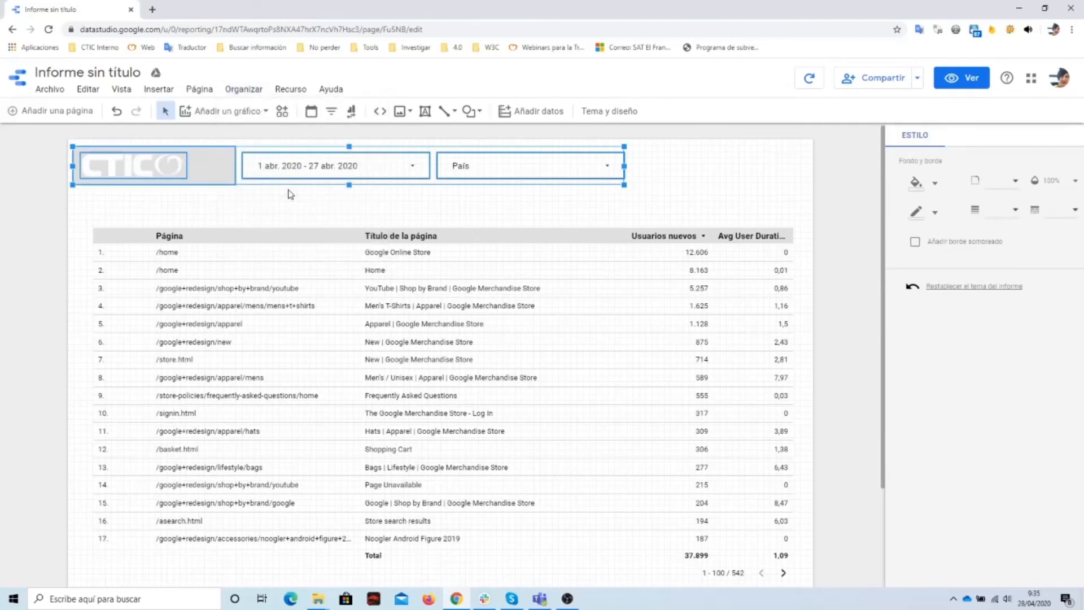
left_click(61, 207)
- Add a second page to the report and check the shared header by switching between Página 1 and Página 2
left_click(80, 111)
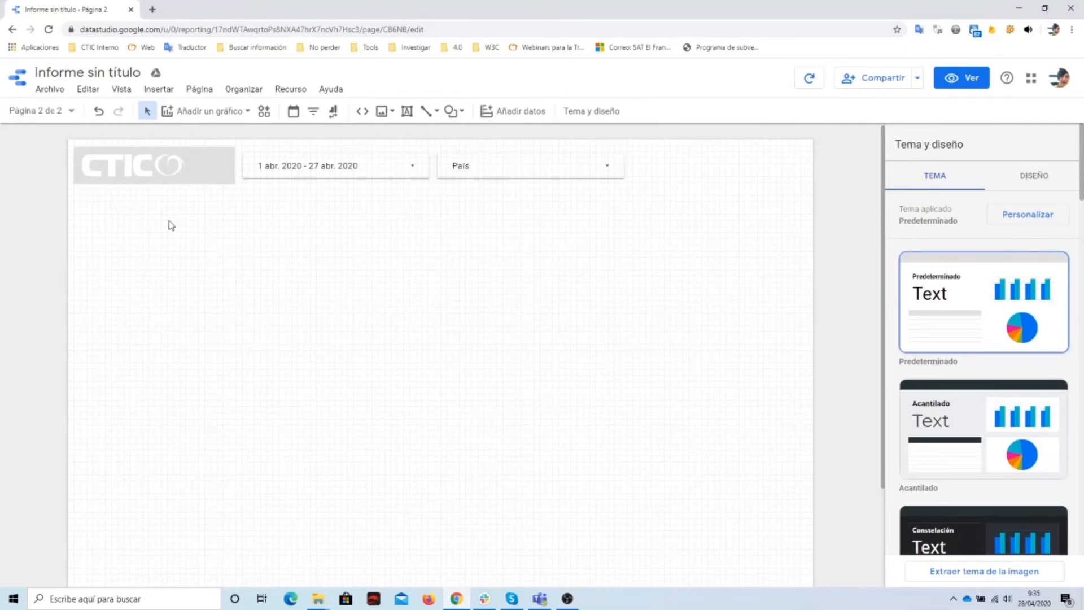
left_click(67, 113)
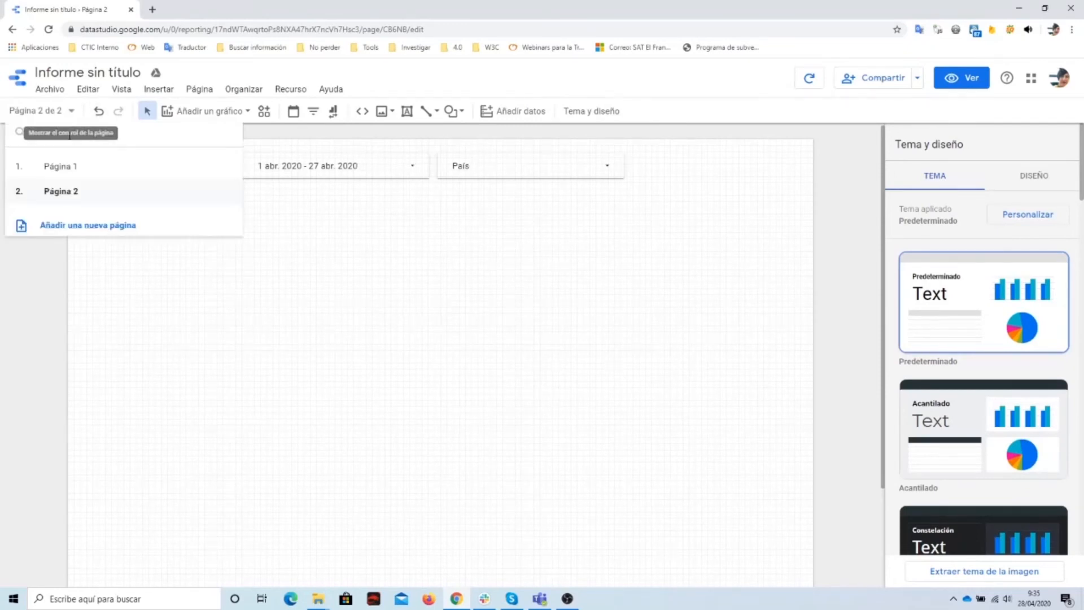
left_click(66, 168)
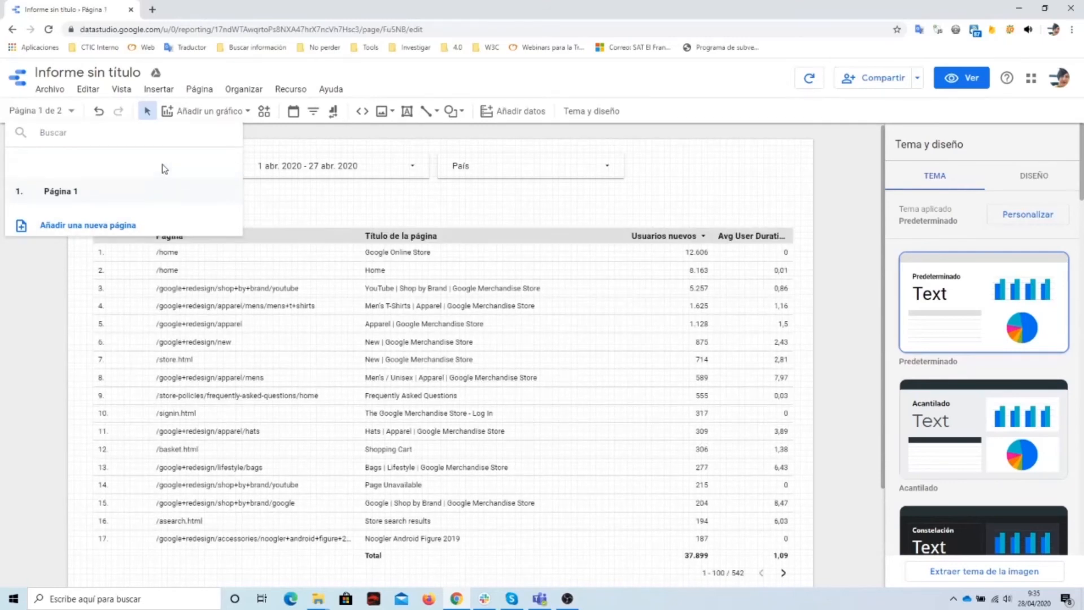
left_click(162, 194)
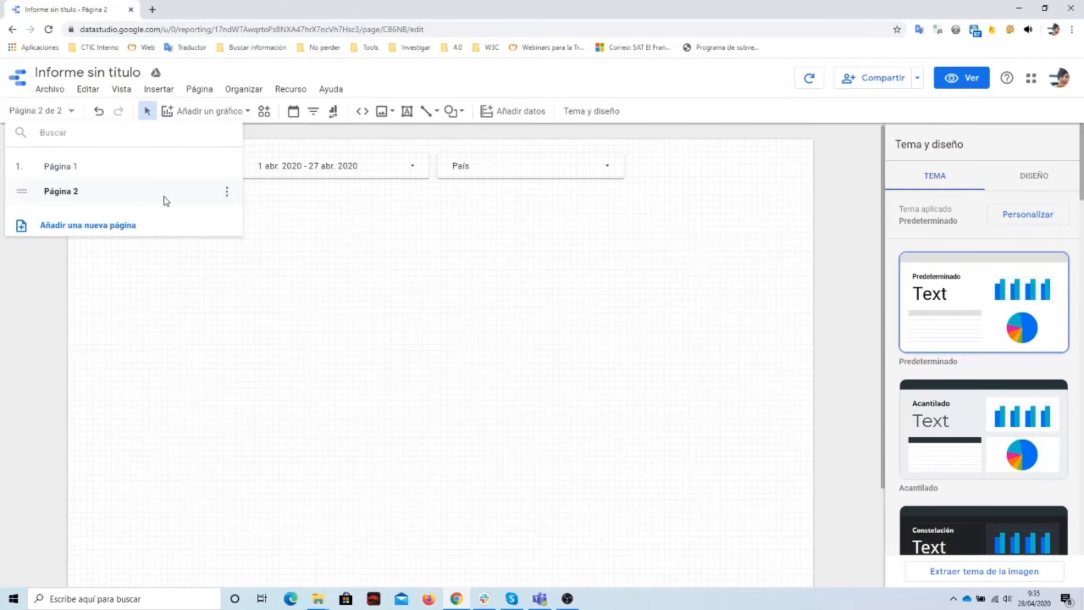
- Look at the page options for Página 2, return to Página 1 and view the available data connectors
left_click(231, 194)
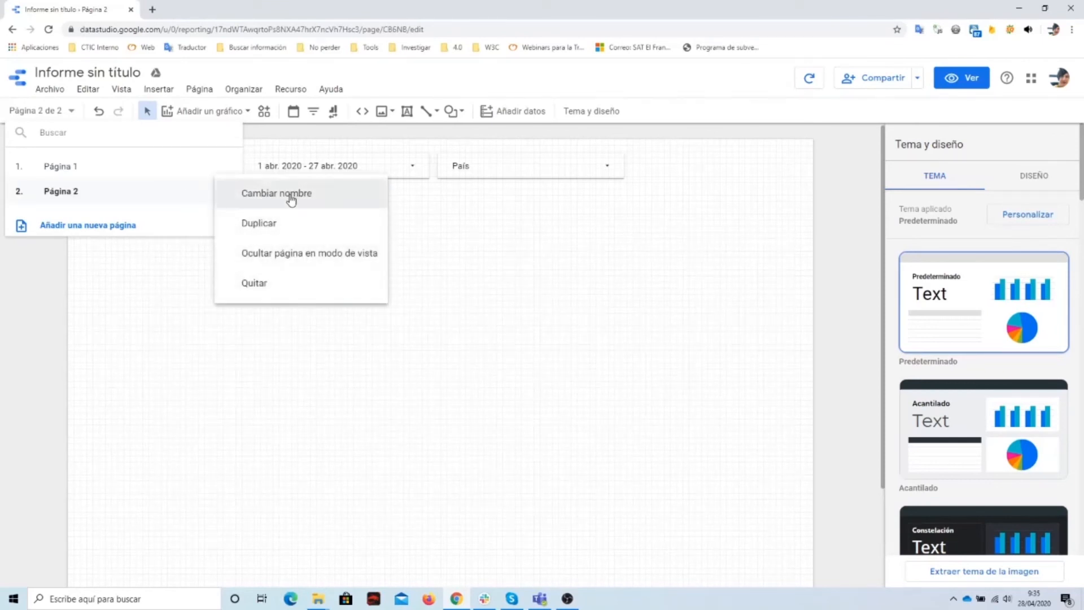
left_click(227, 168)
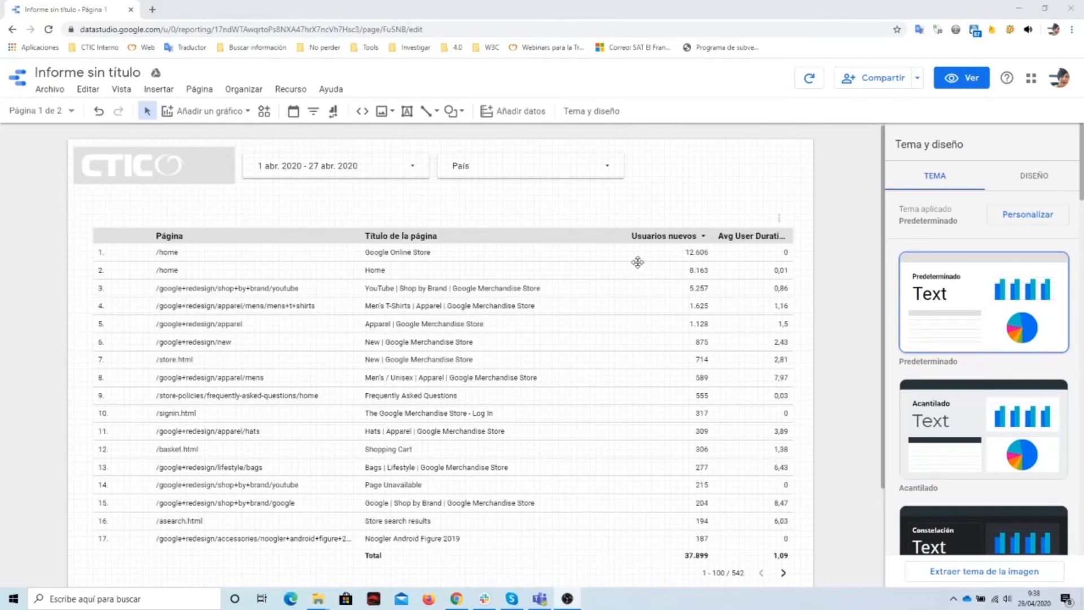
left_click(525, 110)
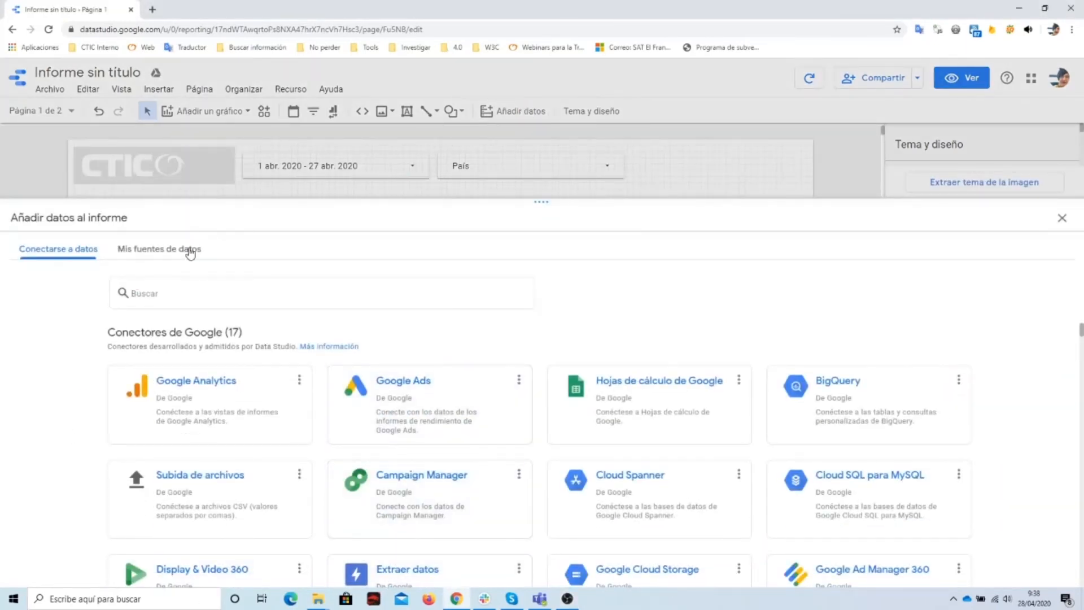
left_click(1061, 219)
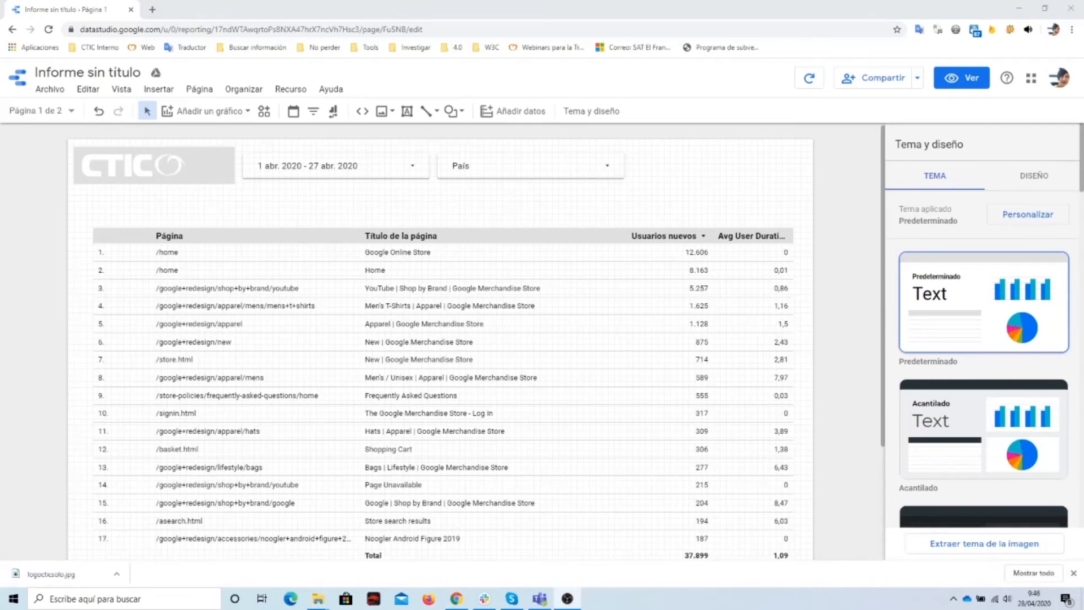
- Delete the white CTIC logo and insert logocticsolo.jpg from the Escritorio folder as an uploaded image
left_click(122, 165)
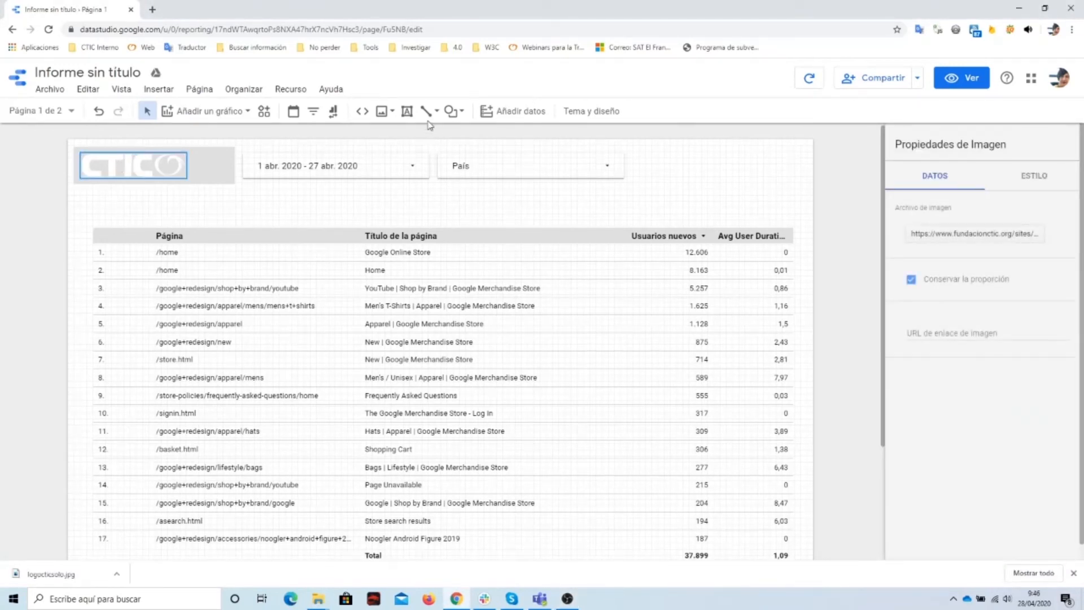
key("Delete")
left_click(382, 111)
left_click(401, 149)
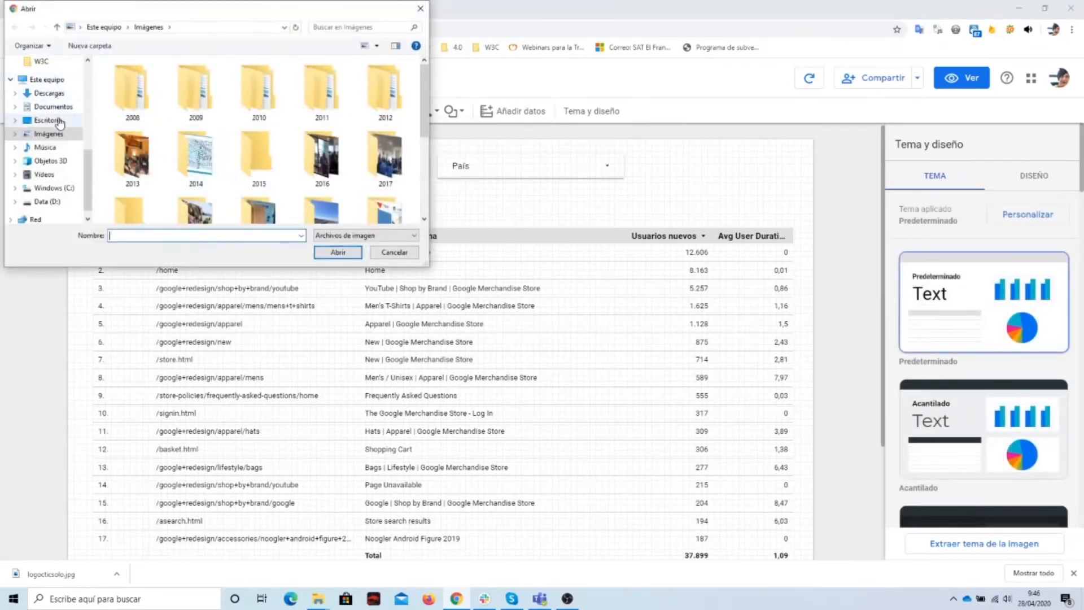
left_click(60, 120)
double_click(195, 87)
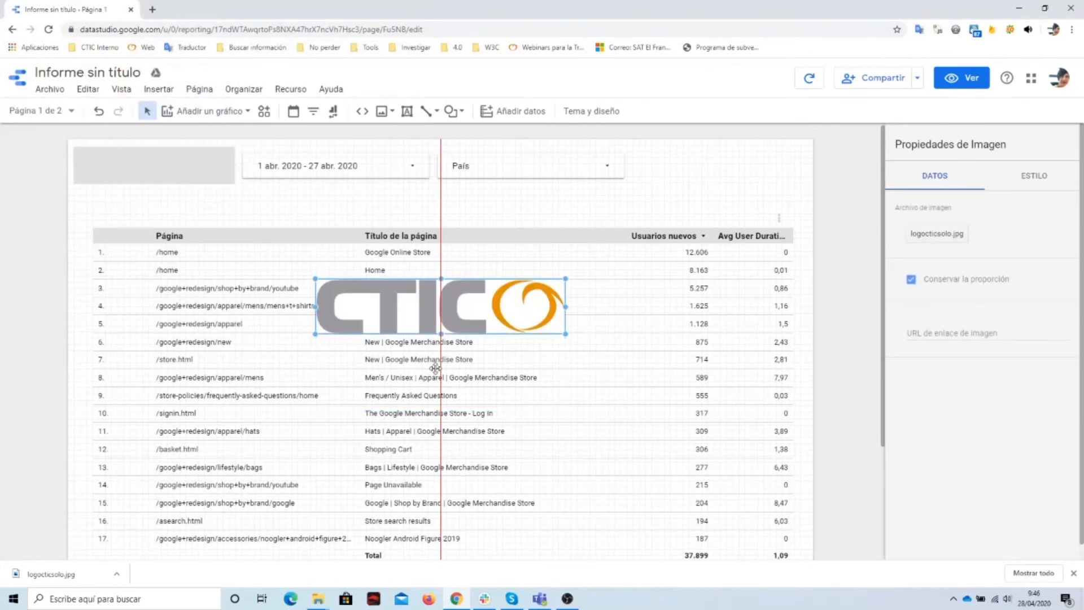
- Move and shrink the new logo into the header beside the date control, and delete the grey rectangle behind it
left_click_drag(515, 303, 279, 182)
left_click_drag(328, 211, 235, 185)
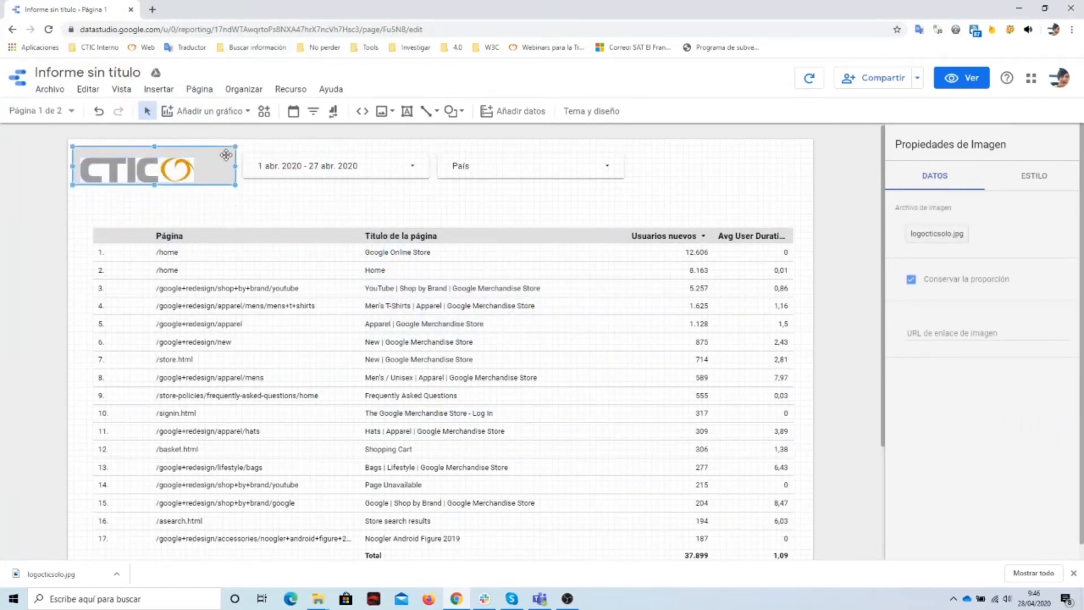
key("Delete")
- Extract a theme from the logo image and apply the generated white theme with the orange header
left_click(180, 168)
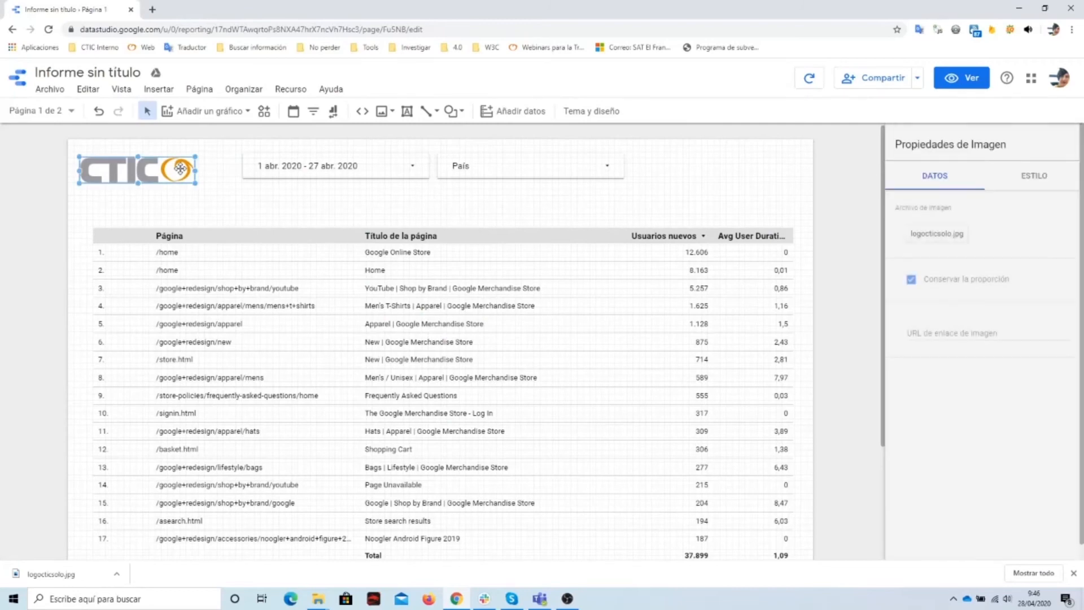
right_click(180, 168)
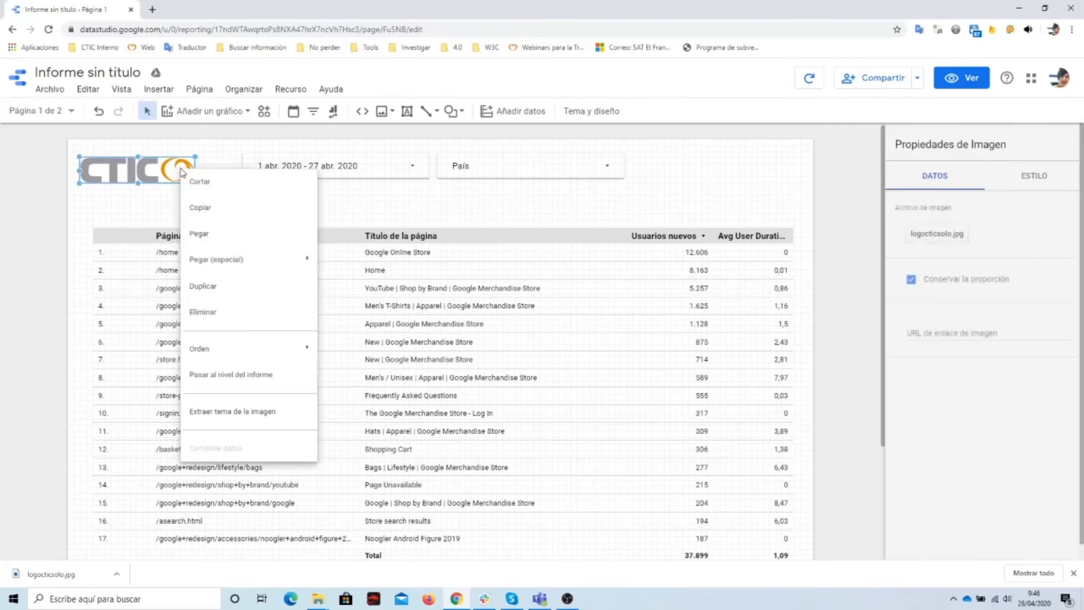
left_click(266, 417)
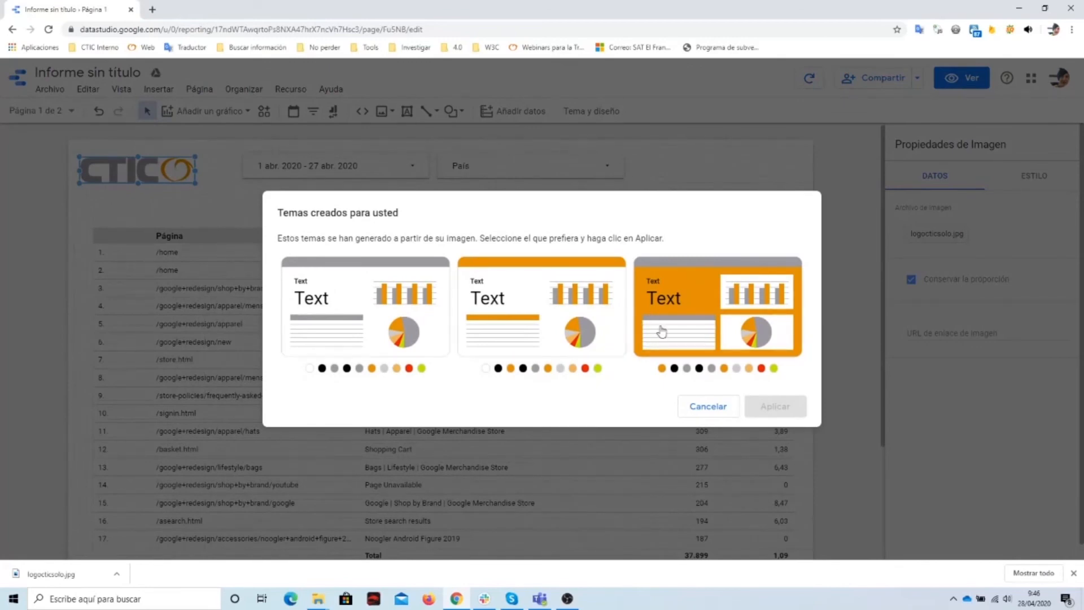
left_click(595, 288)
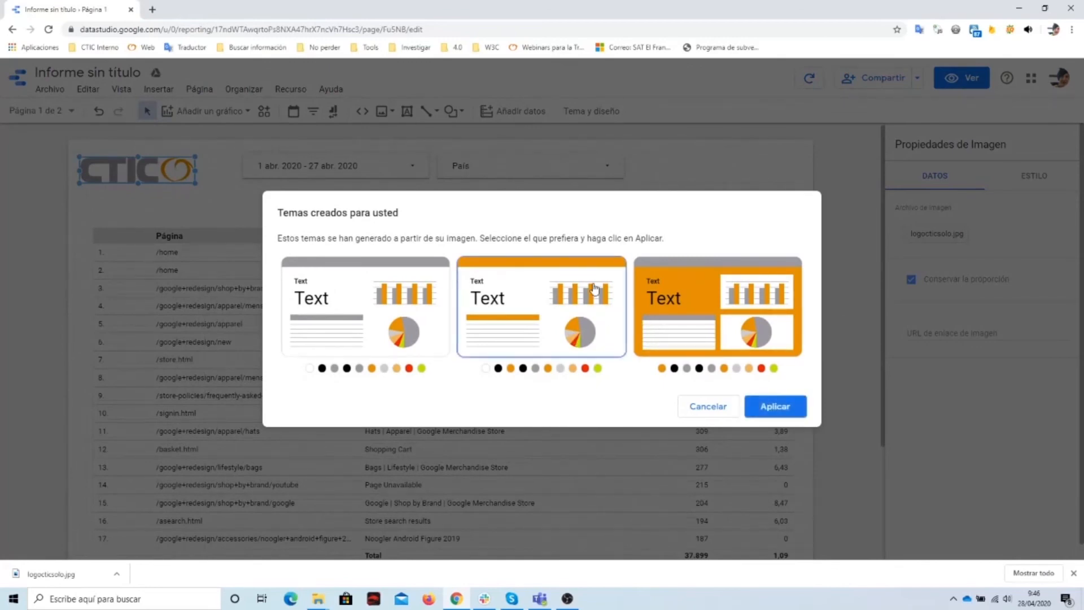
left_click(797, 418)
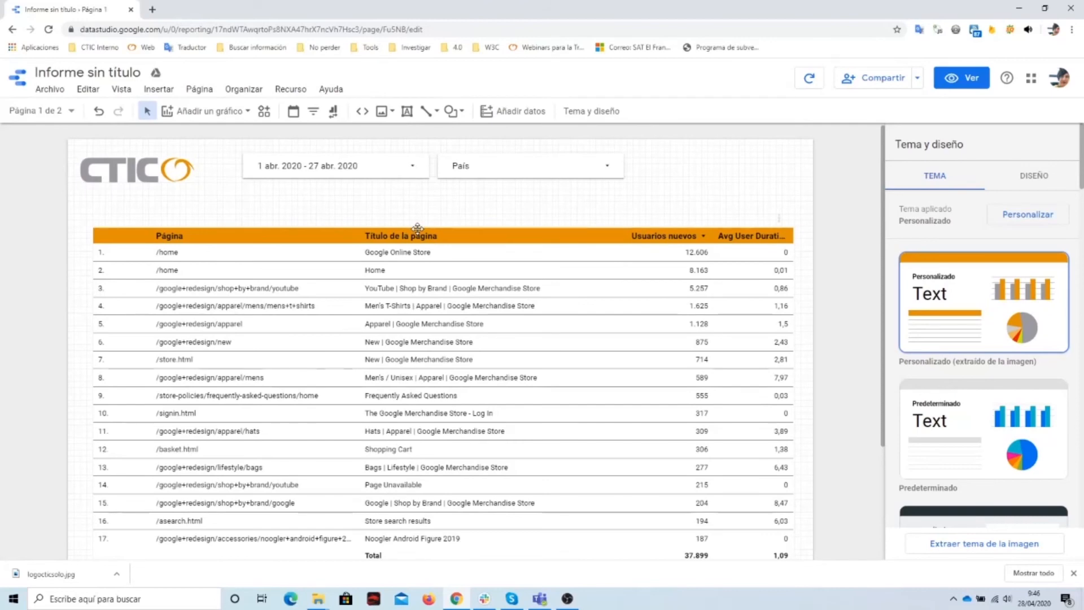
- Shrink the page table to about half the page width and place it directly below the logo and date control
left_click_drag(436, 234, 433, 214)
left_click_drag(791, 207, 470, 375)
left_click_drag(382, 345, 381, 242)
left_click(604, 280)
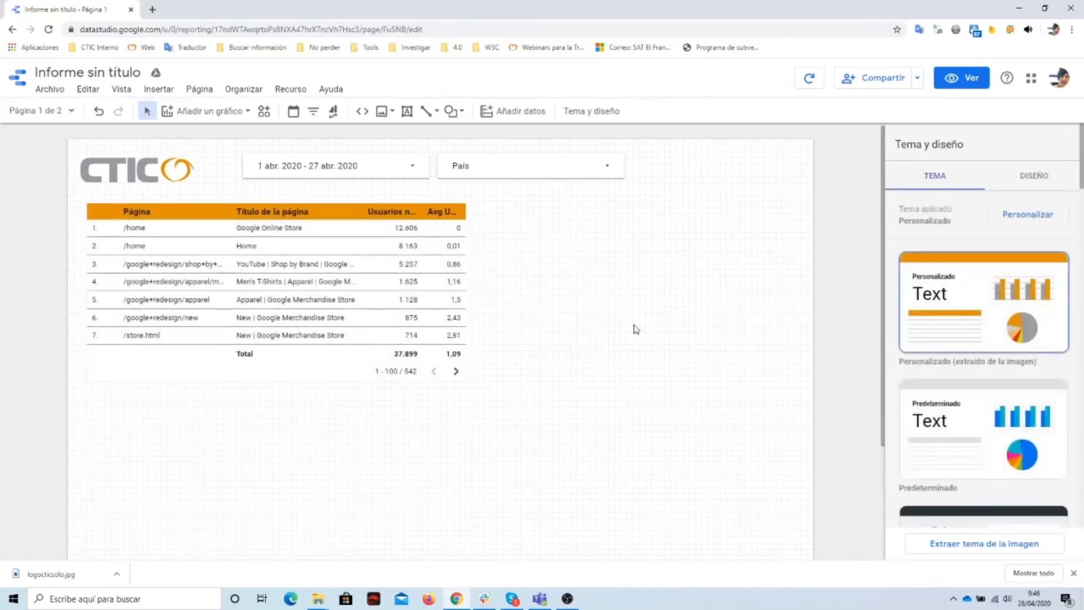
- Add an area chart beside the table and widen it to nearly fill the rest of the page width
left_click(225, 115)
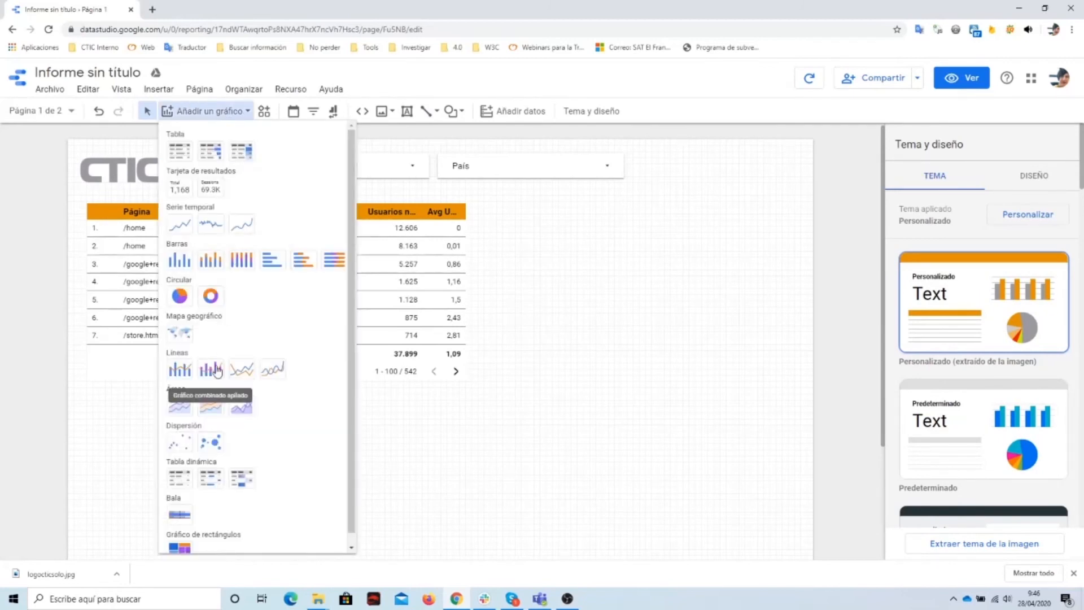
left_click(188, 404)
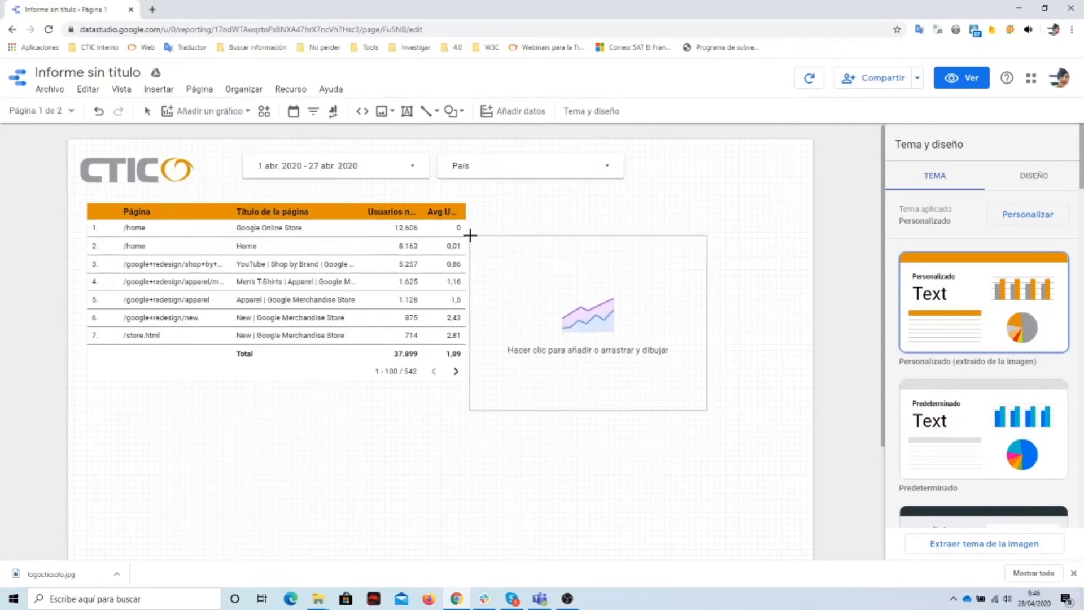
left_click(495, 210)
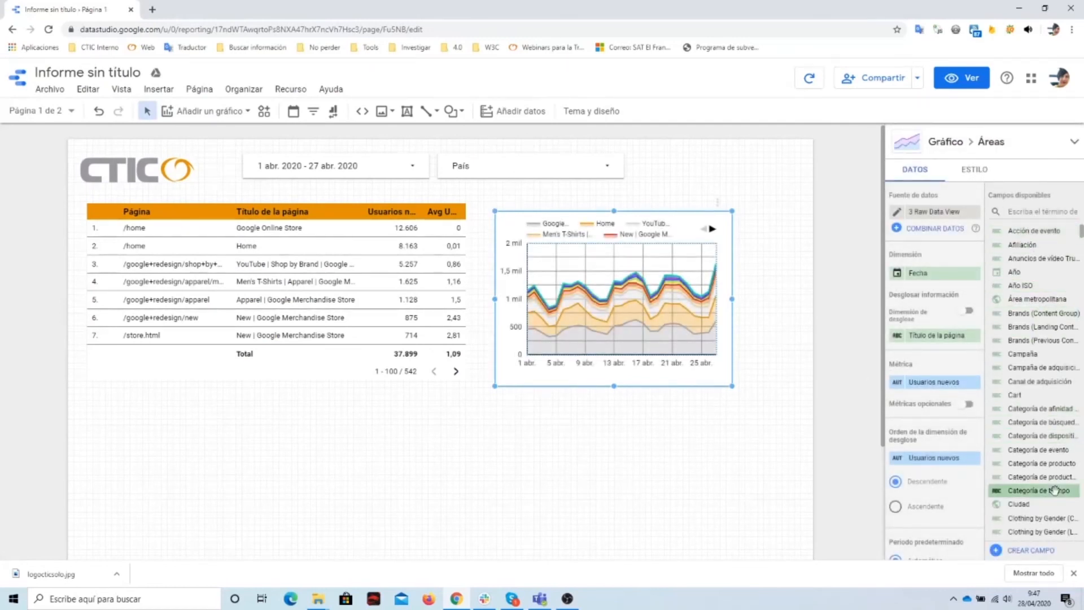
left_click_drag(732, 385, 794, 388)
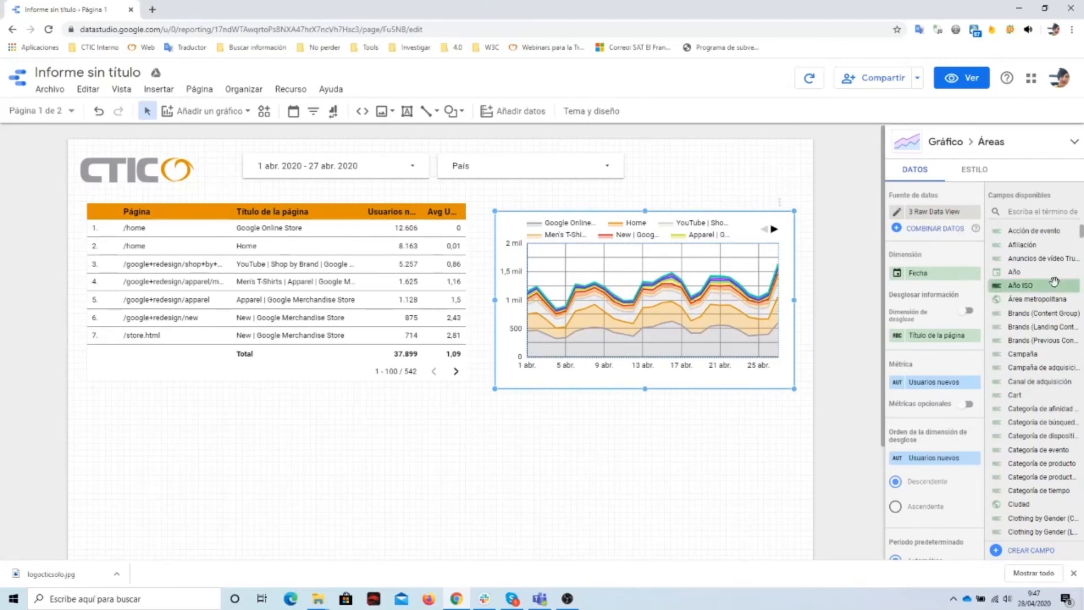
left_click(608, 432)
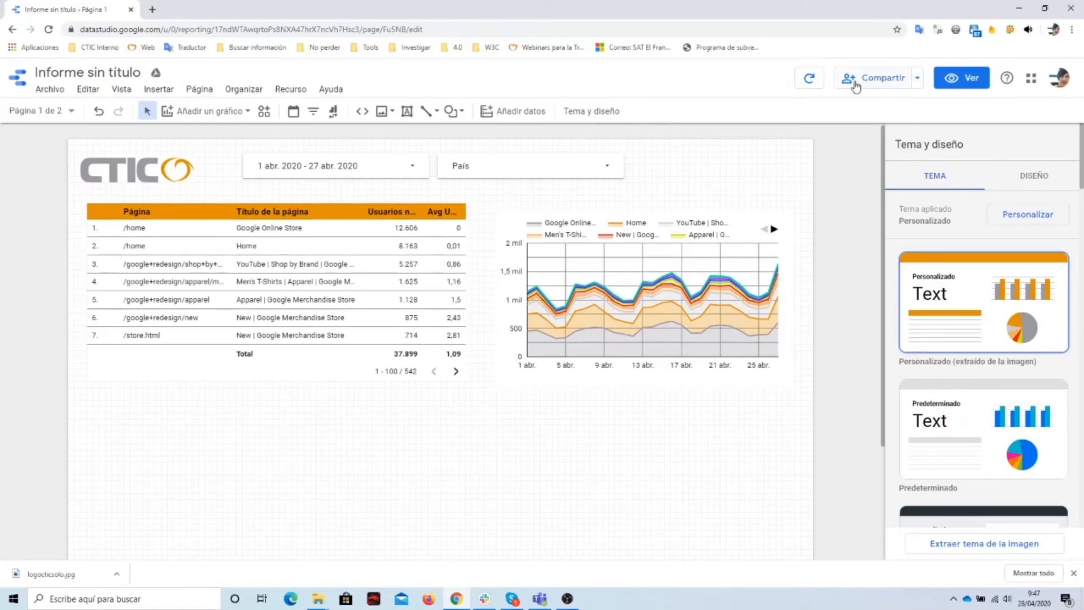
- View the invitee permission options in the report's sharing settings and open the advanced link-sharing access settings
left_click(890, 83)
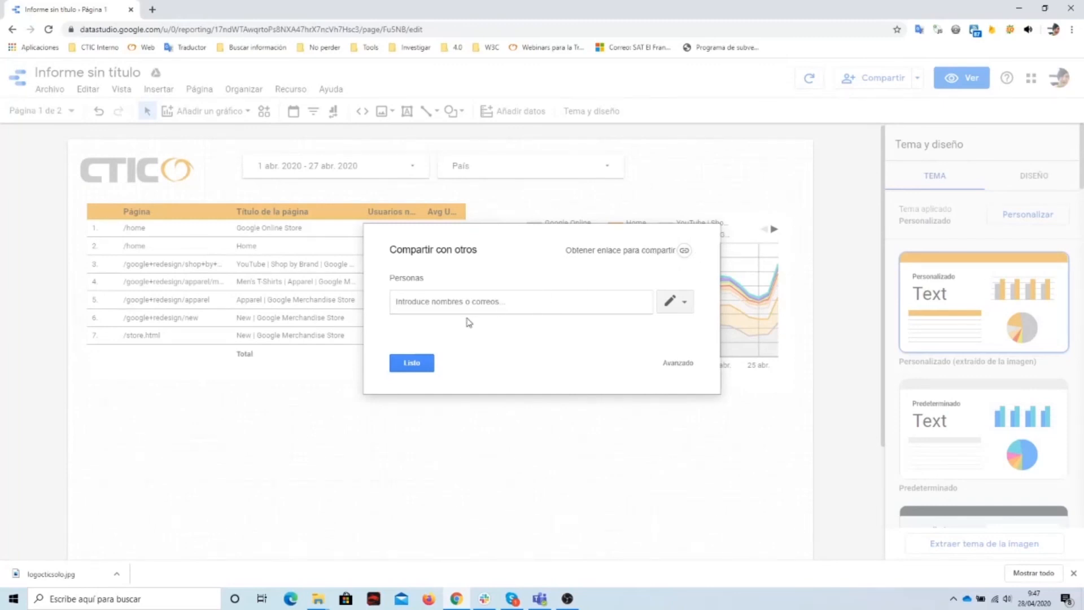
left_click(685, 303)
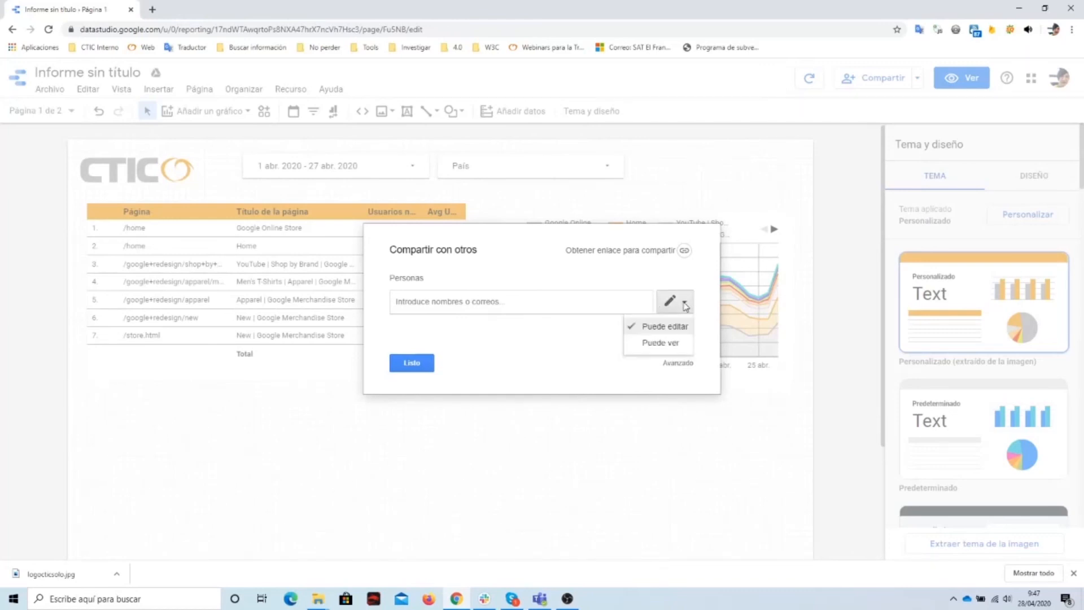
left_click(686, 366)
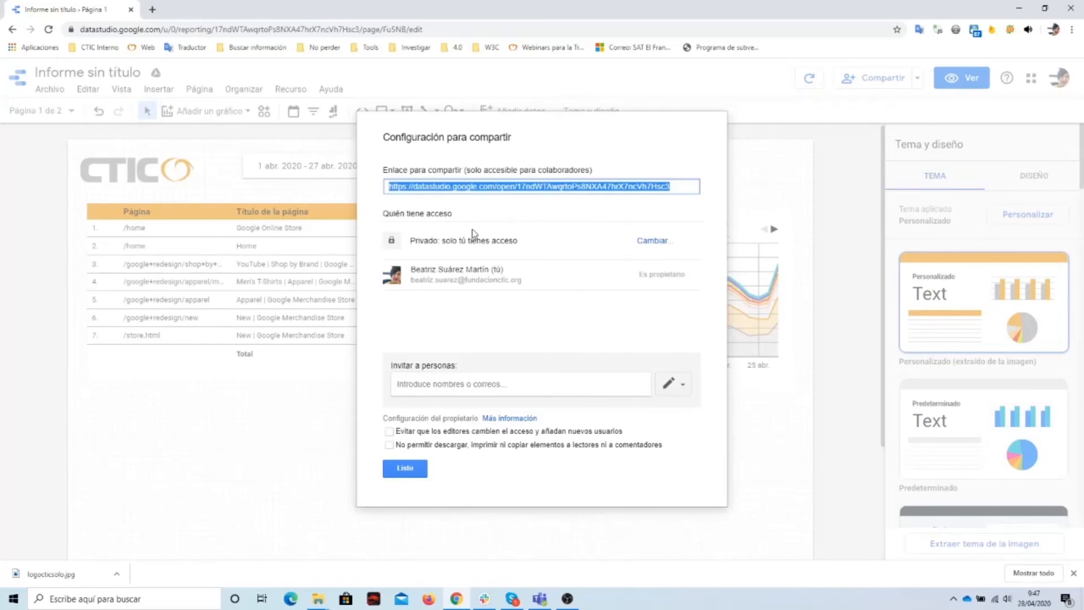
left_click(656, 246)
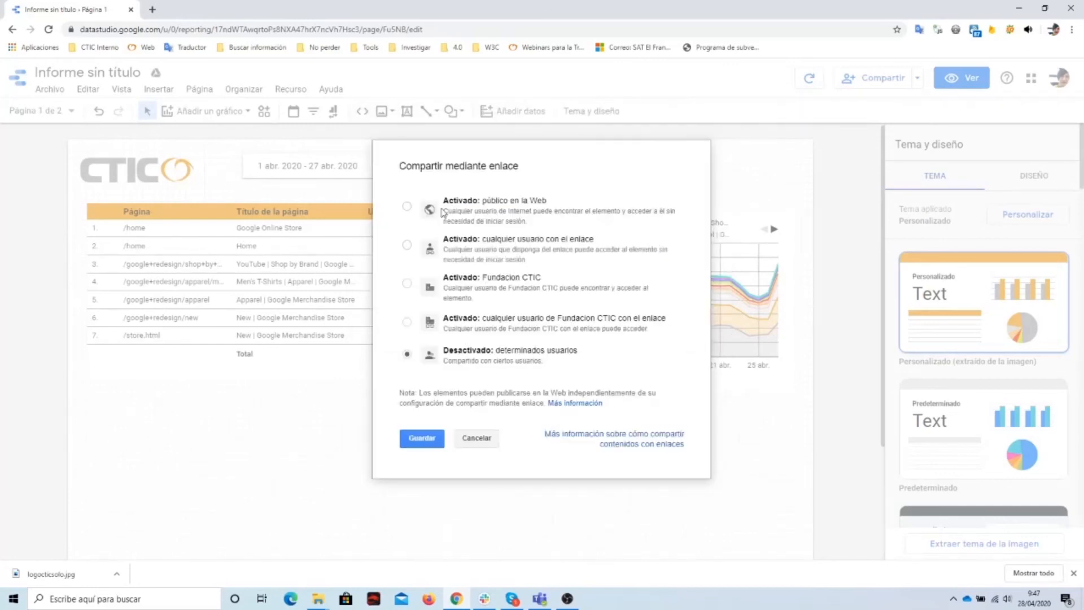
- Go through the link-sharing access levels from public to Desactivado: determinados usuarios, and cancel without saving
left_click(491, 207)
left_click(499, 251)
left_click(507, 282)
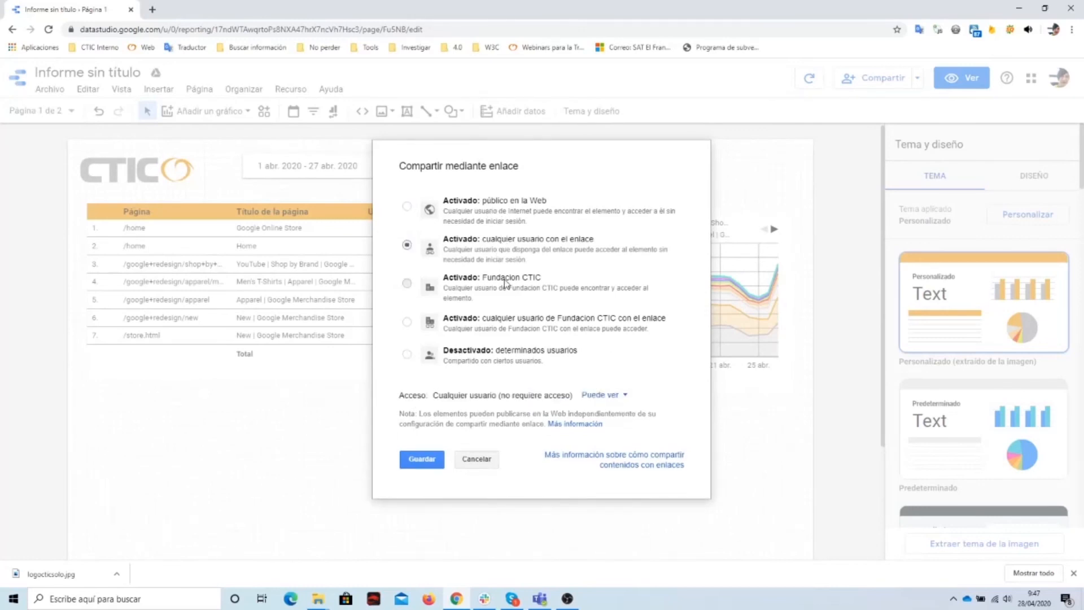
left_click(519, 327)
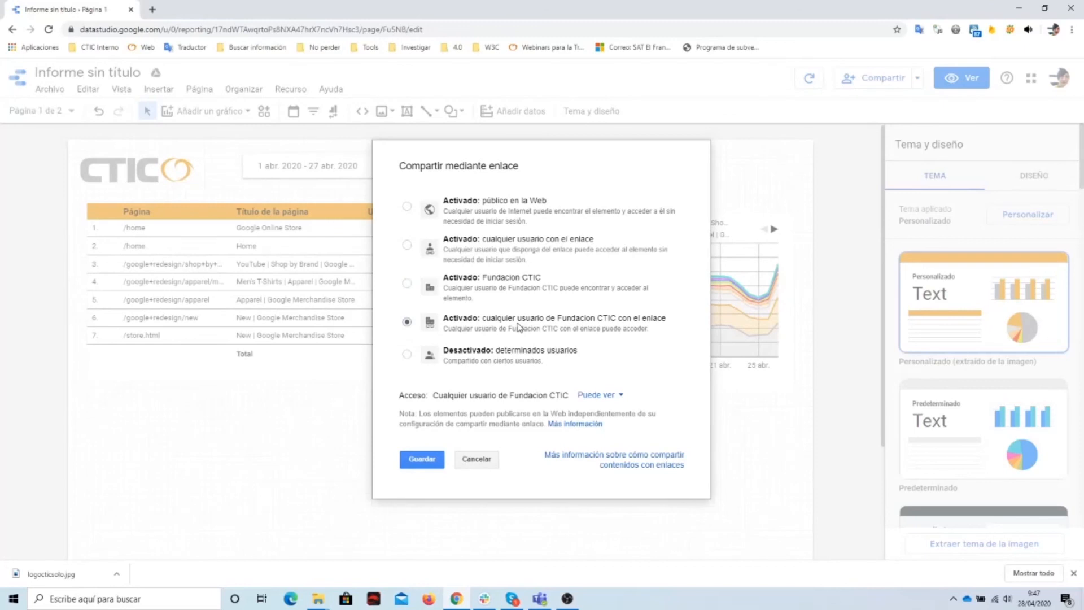
left_click(505, 363)
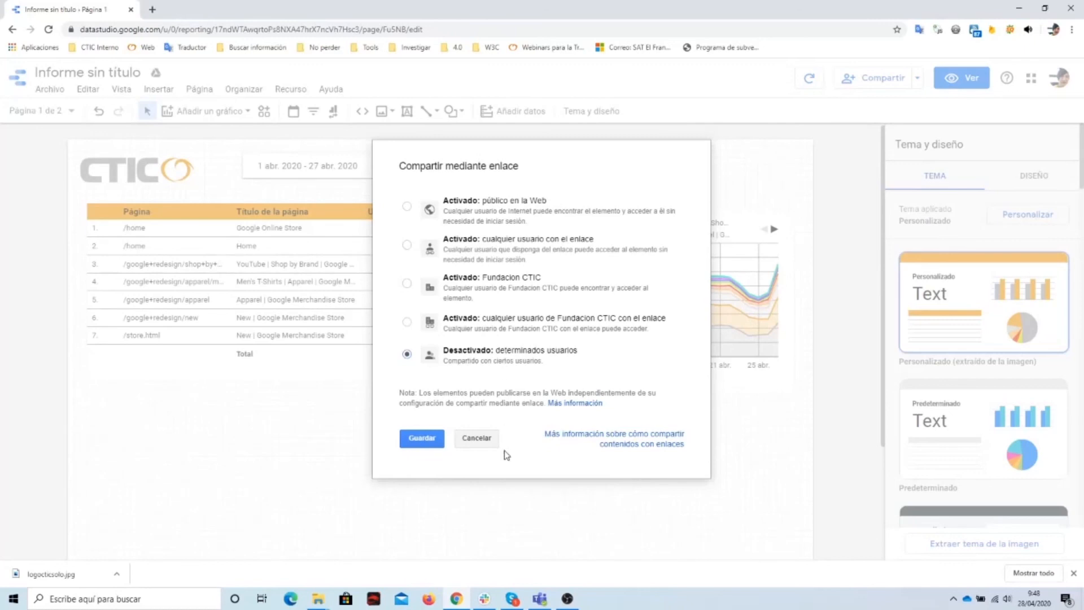
left_click(477, 439)
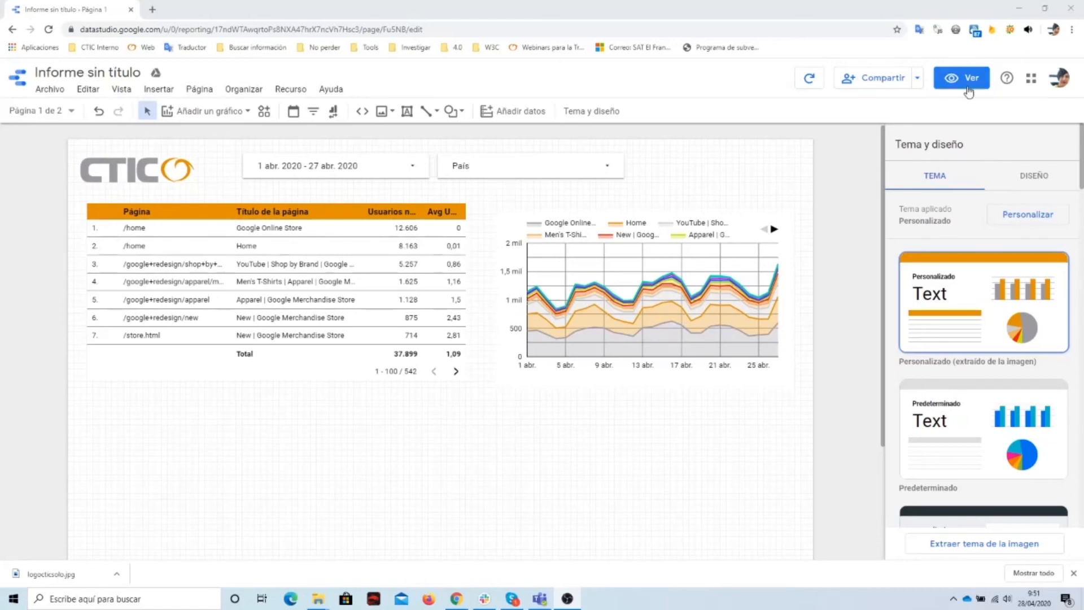
- Enable embedding for the report with the Insertar código option and close the embed settings
left_click(917, 78)
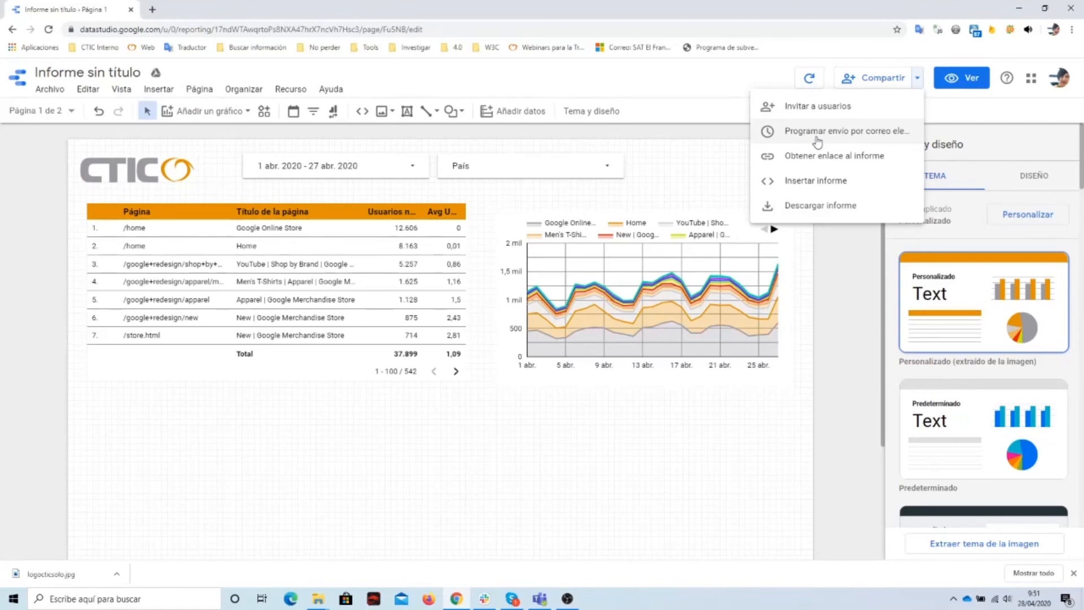
left_click(823, 181)
left_click(408, 307)
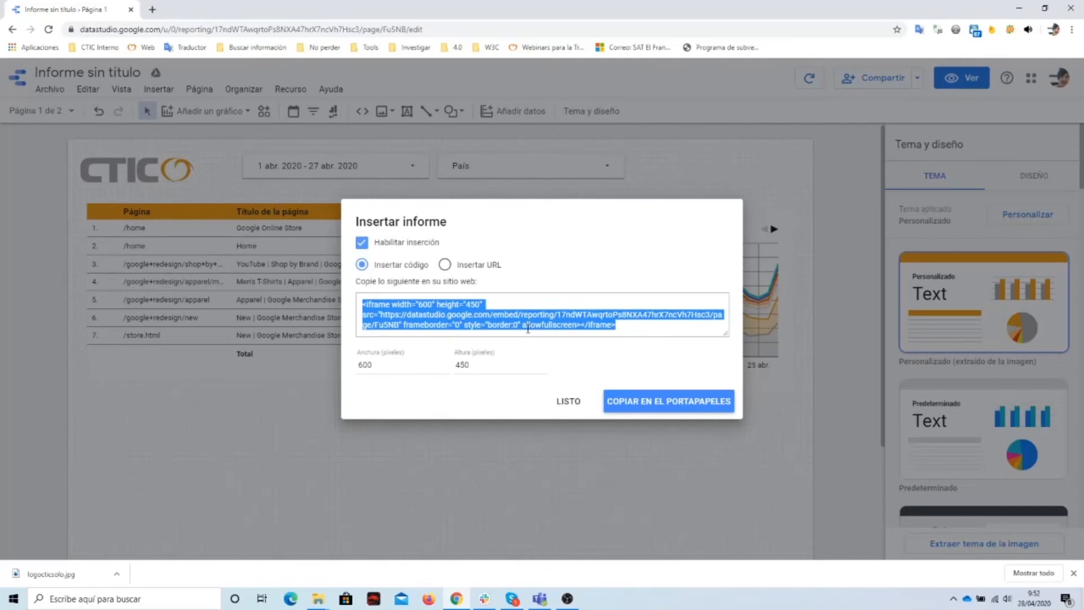
left_click(569, 402)
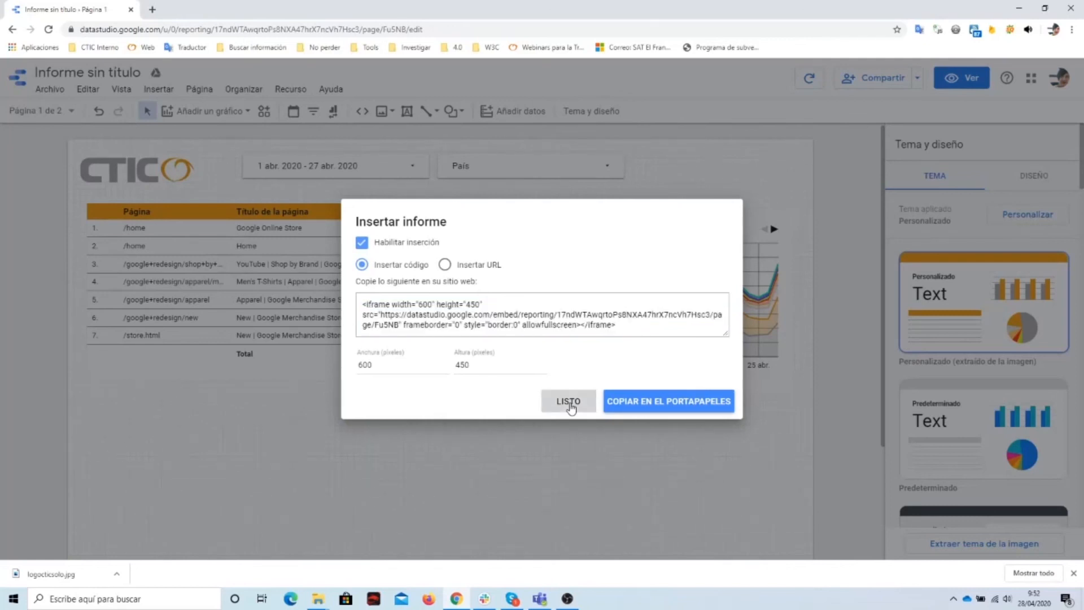